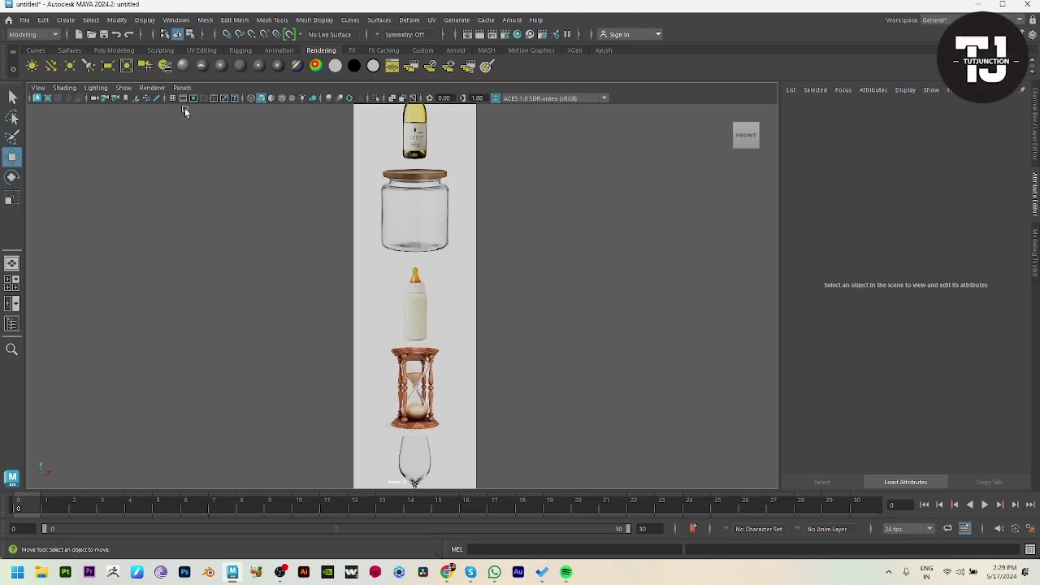
Show the grid over the reference images in the front view
click(173, 99)
scroll(443, 228, up, 6)
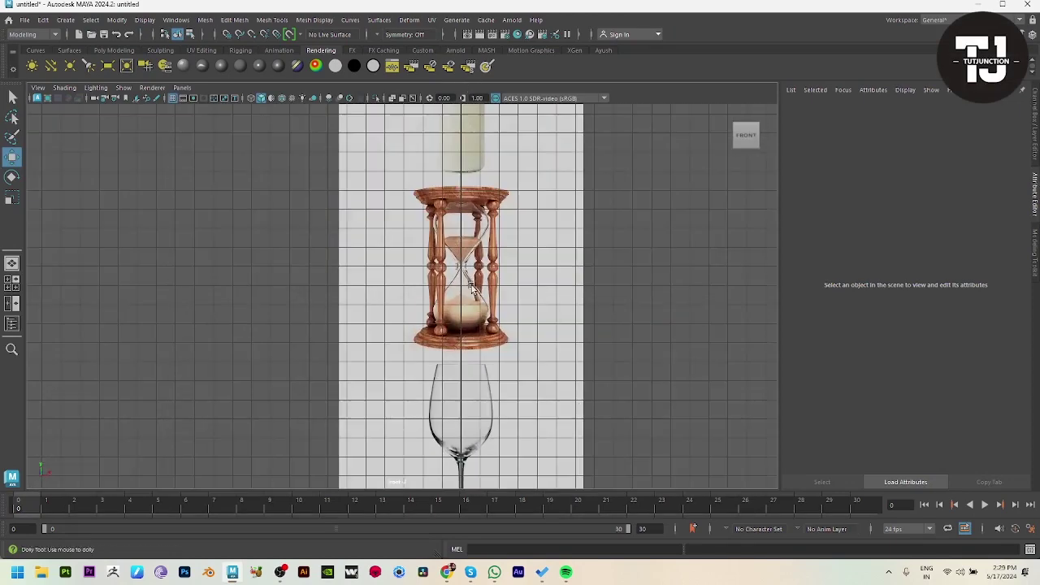
scroll(444, 229, up, 8)
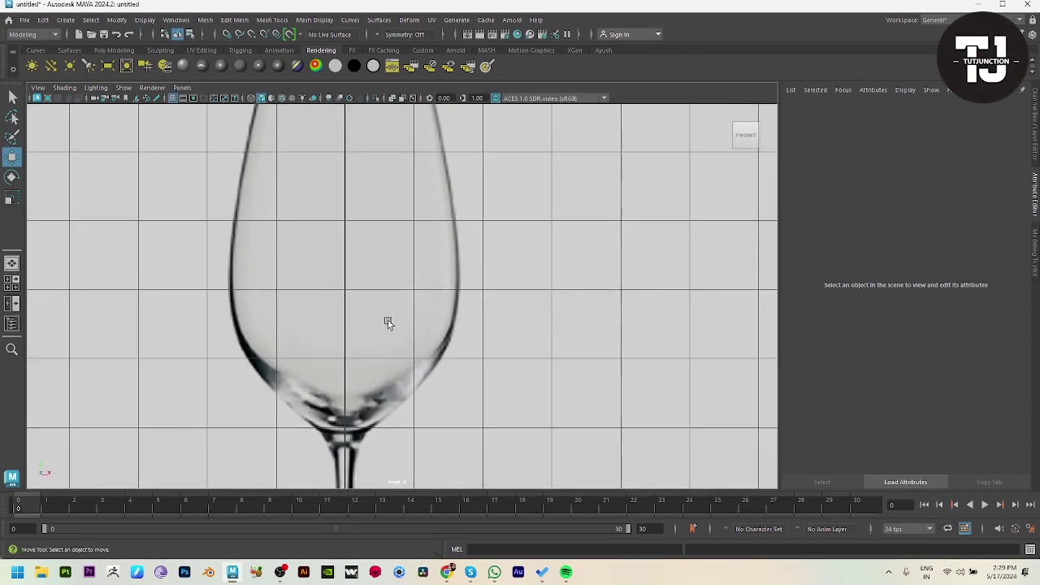
scroll(456, 372, down, 10)
alt+middle_drag(597, 325, 606, 411)
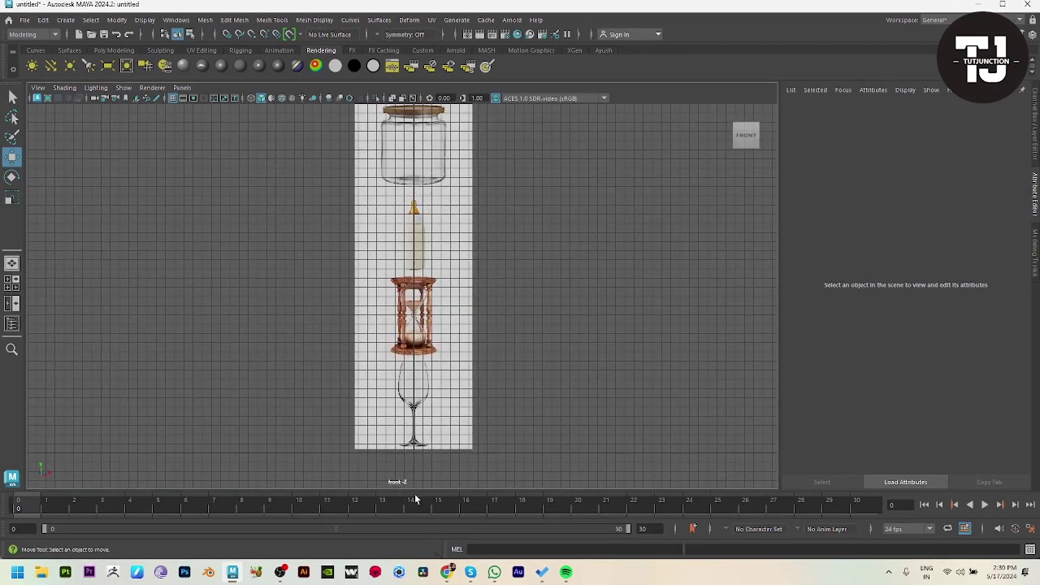
scroll(550, 418, up, 8)
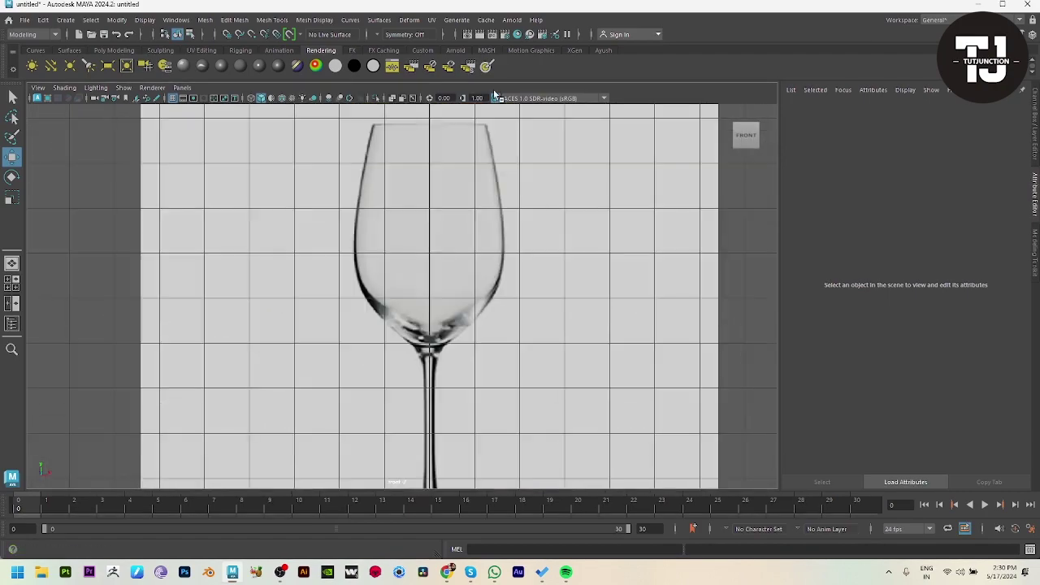
alt+middle_drag(522, 294, 527, 323)
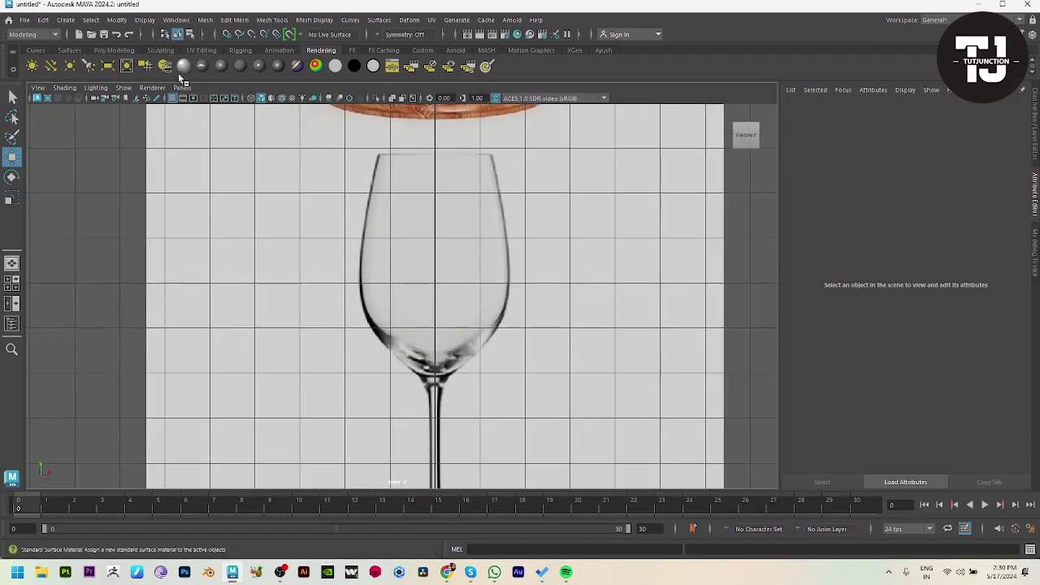
Start an EP curve along the outer profile of the wine glass bowl, from the rim down to the top of the stem
click(35, 51)
click(69, 65)
scroll(382, 212, up, 3)
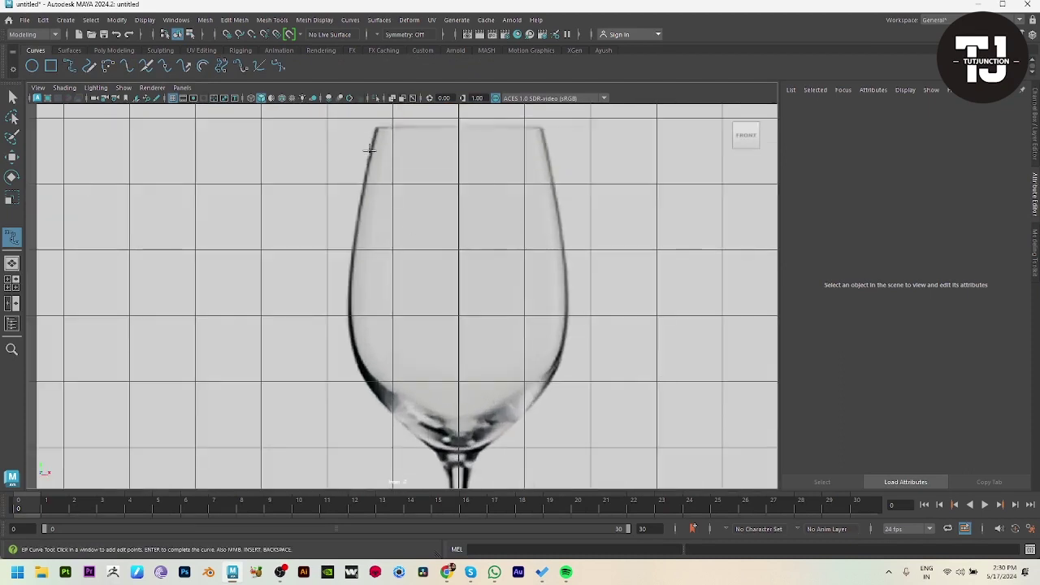
click(377, 127)
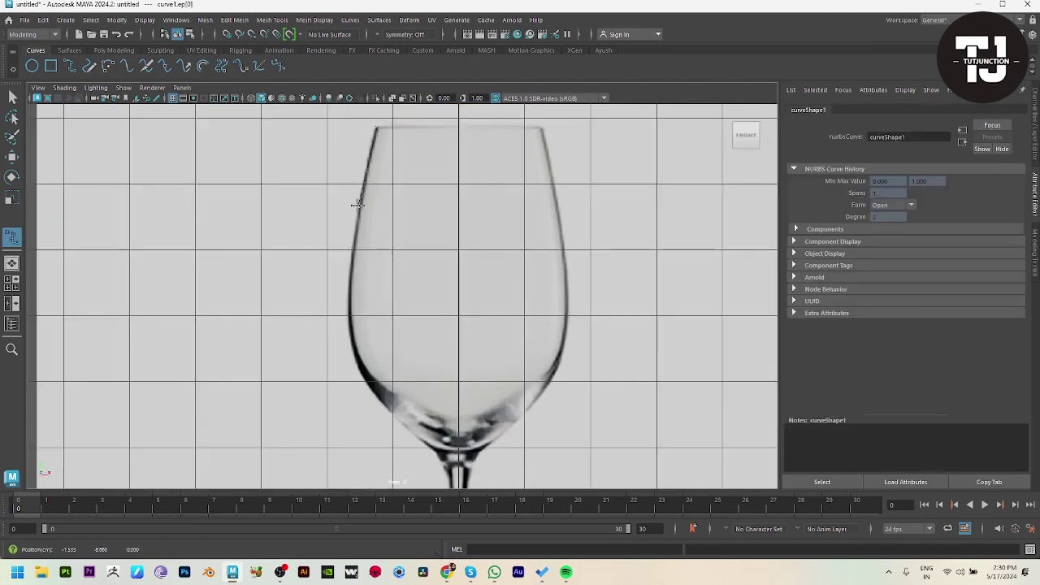
click(358, 205)
click(346, 300)
click(370, 386)
click(410, 432)
click(437, 461)
Continue the EP curve down the stem and around the foot to the centre axis, and finish it
alt+middle_drag(442, 465, 476, 132)
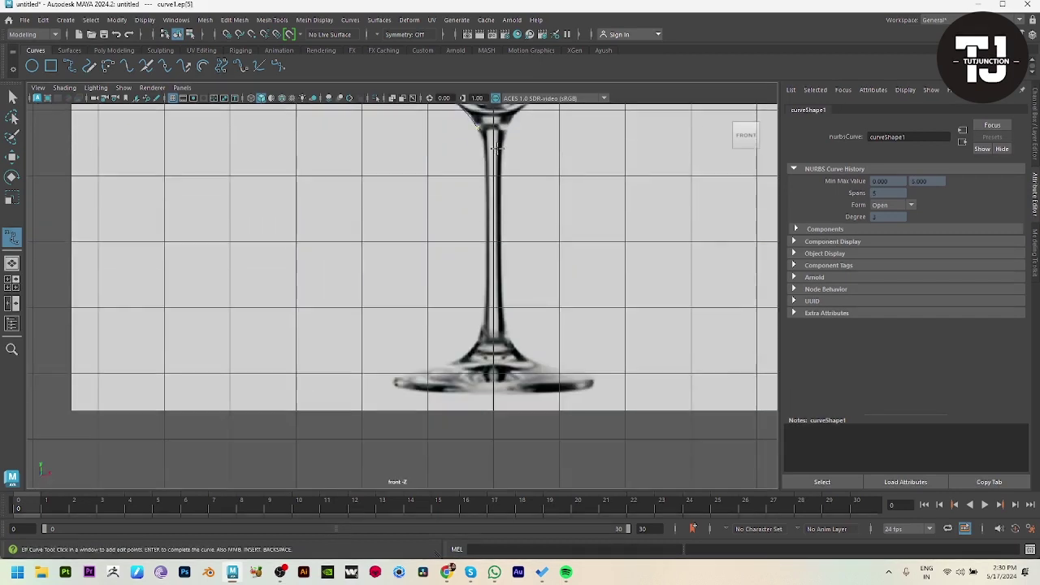
click(484, 169)
click(485, 261)
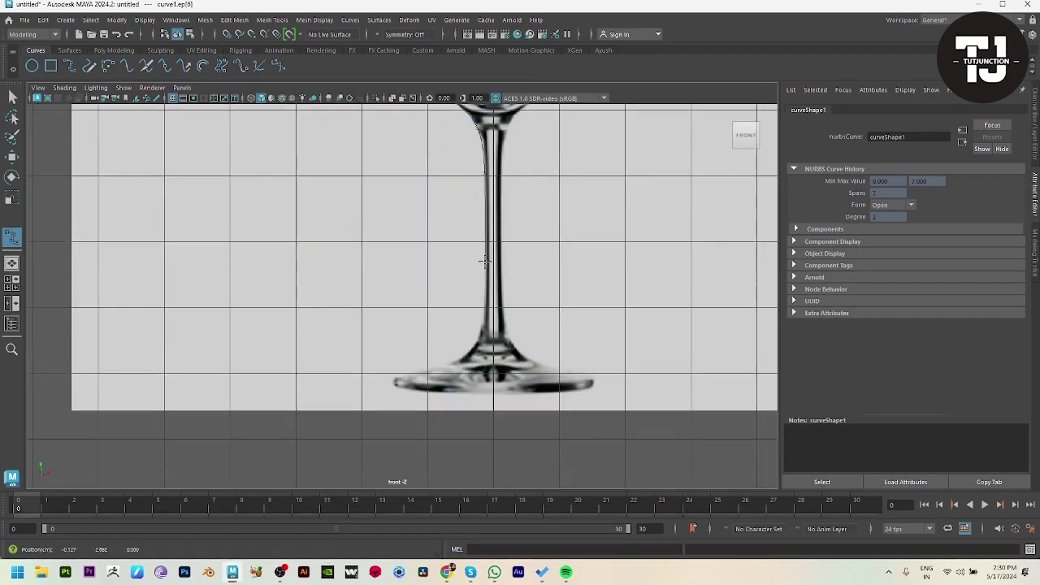
click(478, 340)
click(451, 359)
click(405, 372)
click(394, 381)
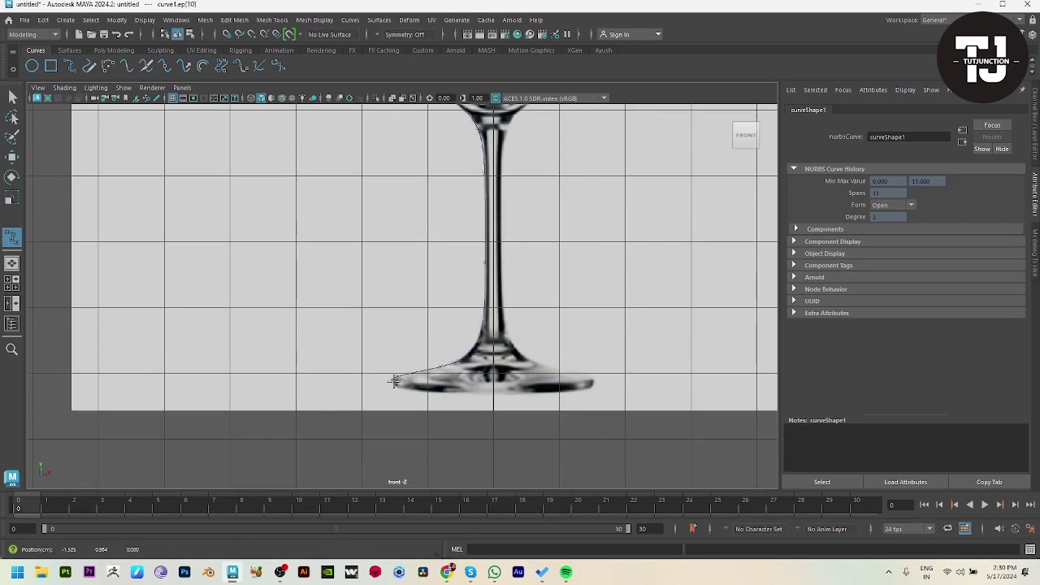
click(415, 390)
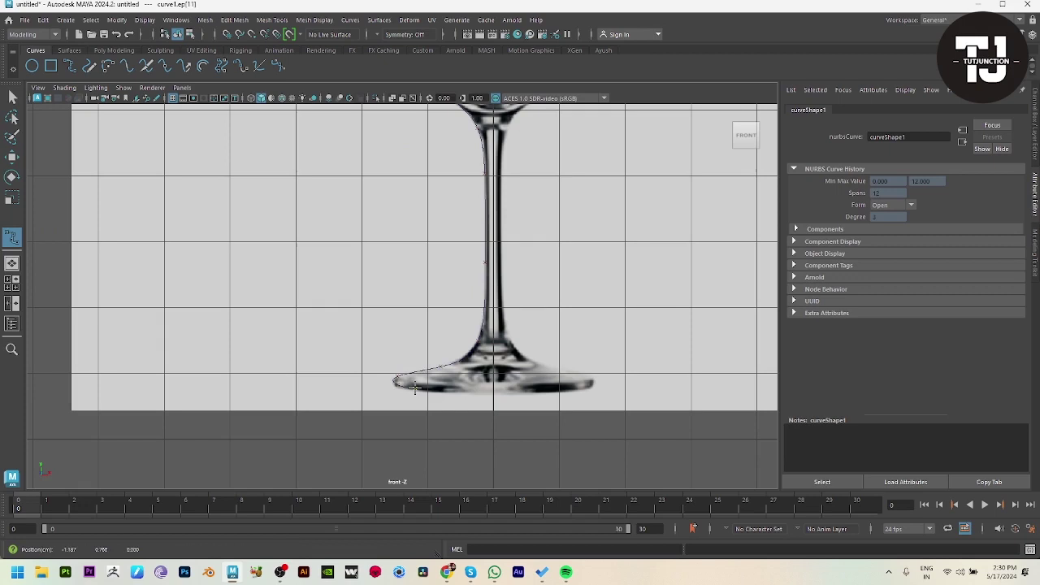
click(473, 391)
key(w)
Switch the curve to control vertex editing and move the vertices on the foot's lower outer edge to match the reference
scroll(508, 268, up, 5)
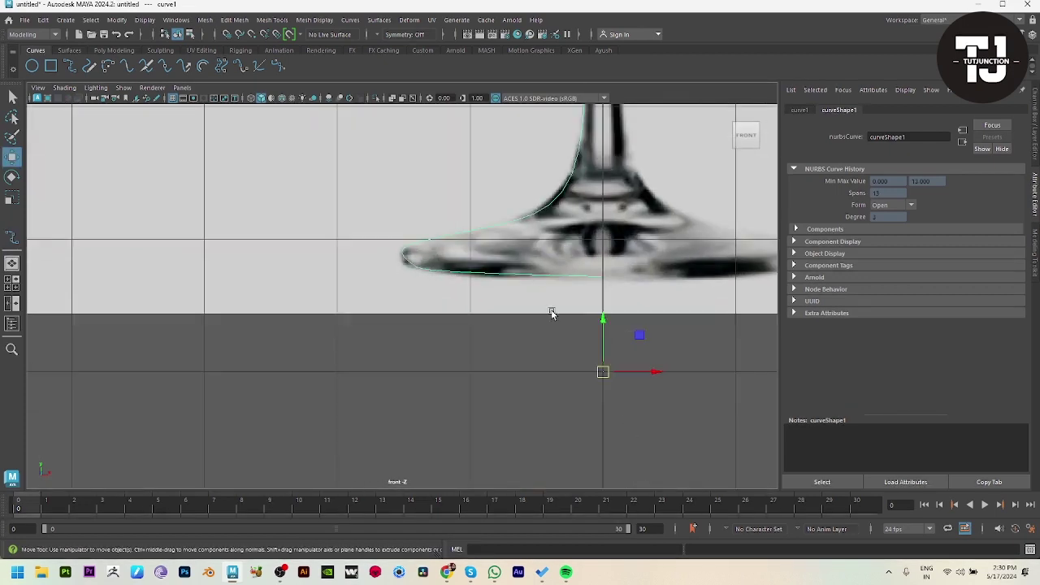
right_drag(499, 222, 458, 227)
scroll(457, 273, up, 3)
click(424, 251)
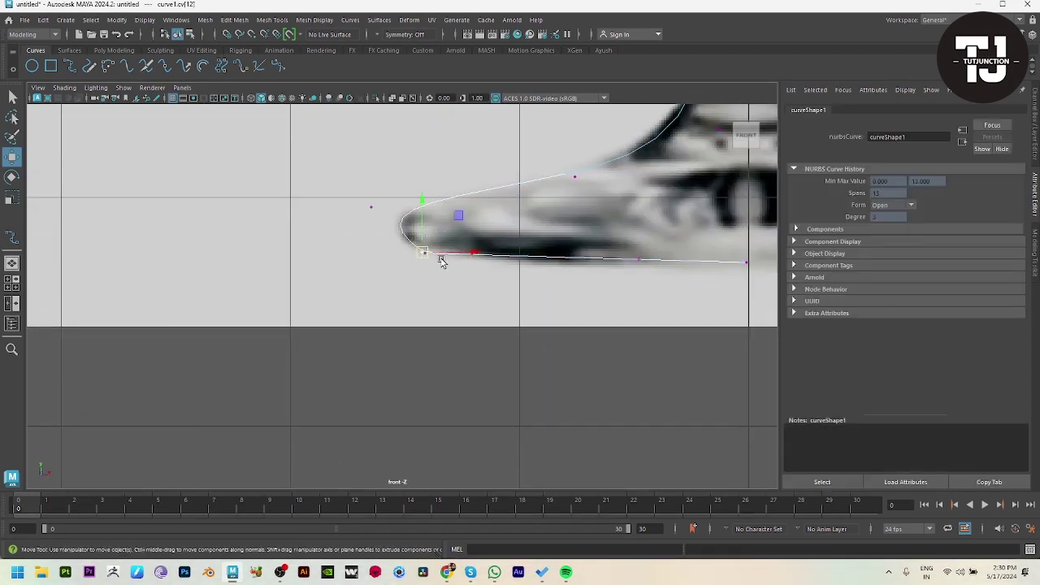
click(440, 259)
click(436, 254)
right_drag(436, 255, 416, 260)
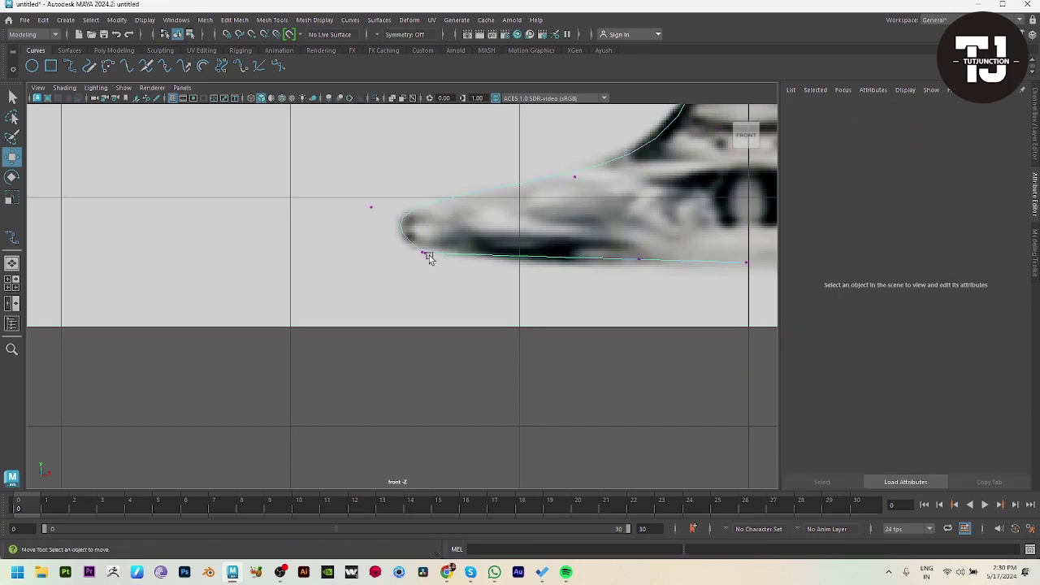
click(428, 255)
click(470, 257)
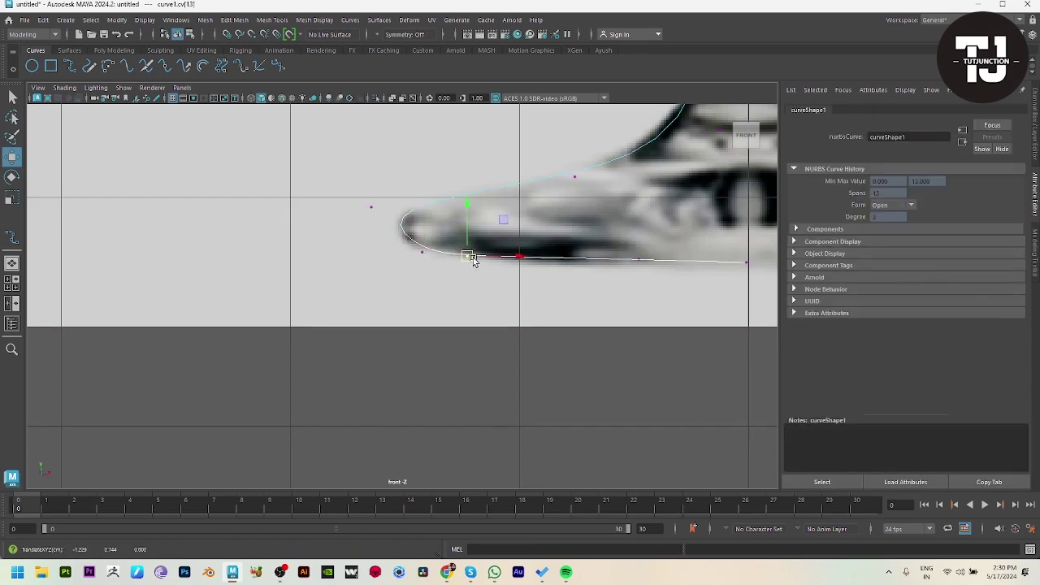
click(414, 247)
click(424, 251)
Move the control vertex where the stem flares into the foot so the curve follows the reference outline
alt+middle_drag(546, 217, 472, 339)
drag(588, 235, 675, 285)
drag(645, 251, 640, 246)
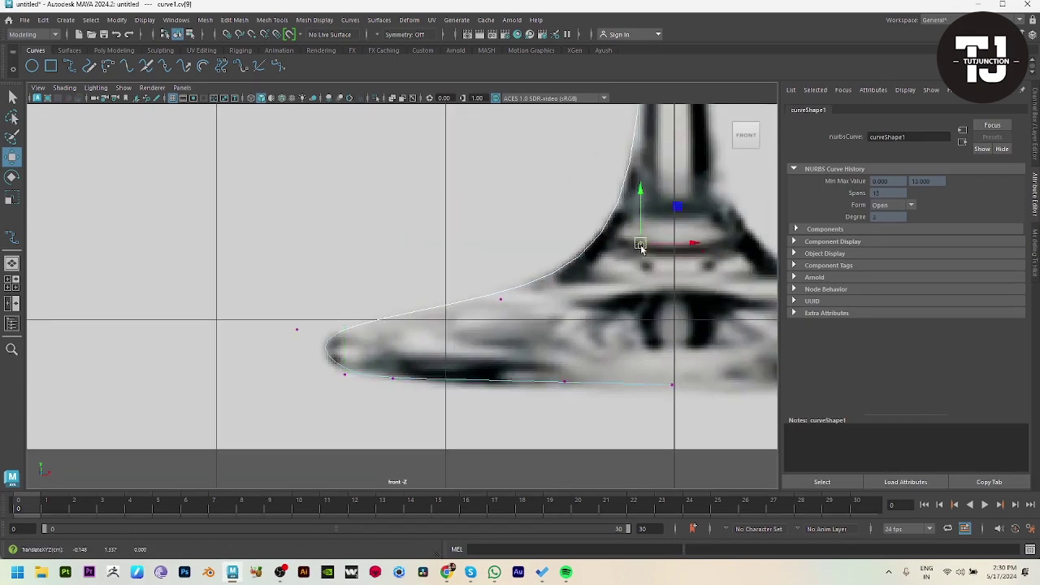
Adjust the control vertices where the stem meets the bowl to fit the reference outline
scroll(626, 212, down, 5)
scroll(550, 283, up, 5)
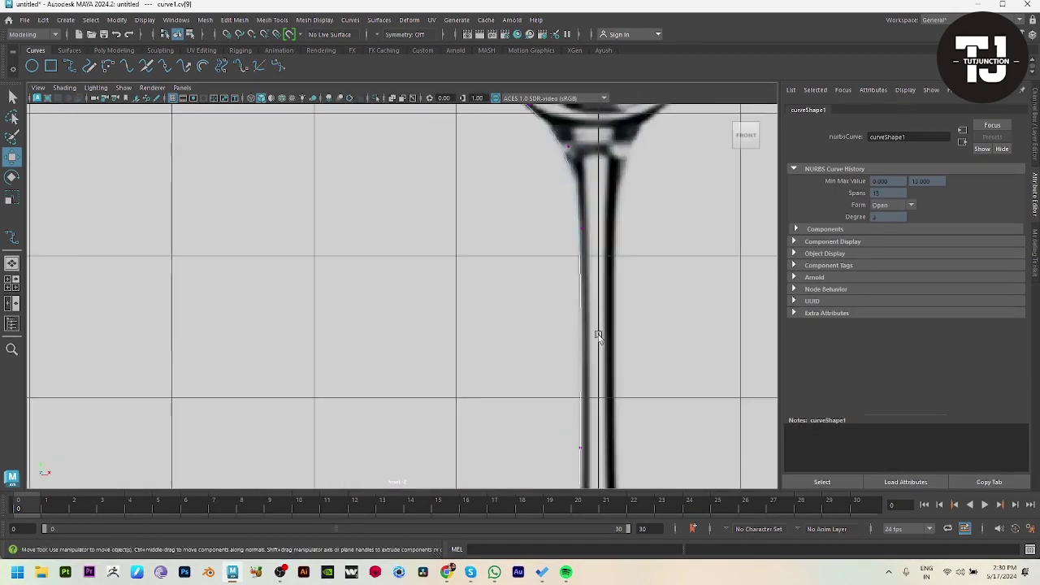
alt+middle_drag(598, 334, 555, 371)
click(572, 332)
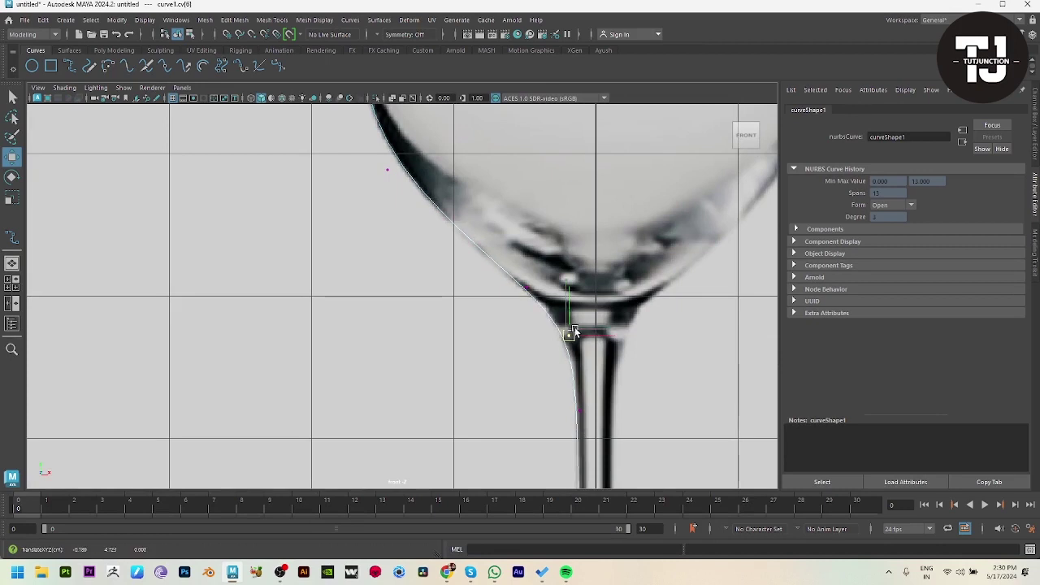
alt+middle_drag(500, 260, 550, 351)
click(576, 379)
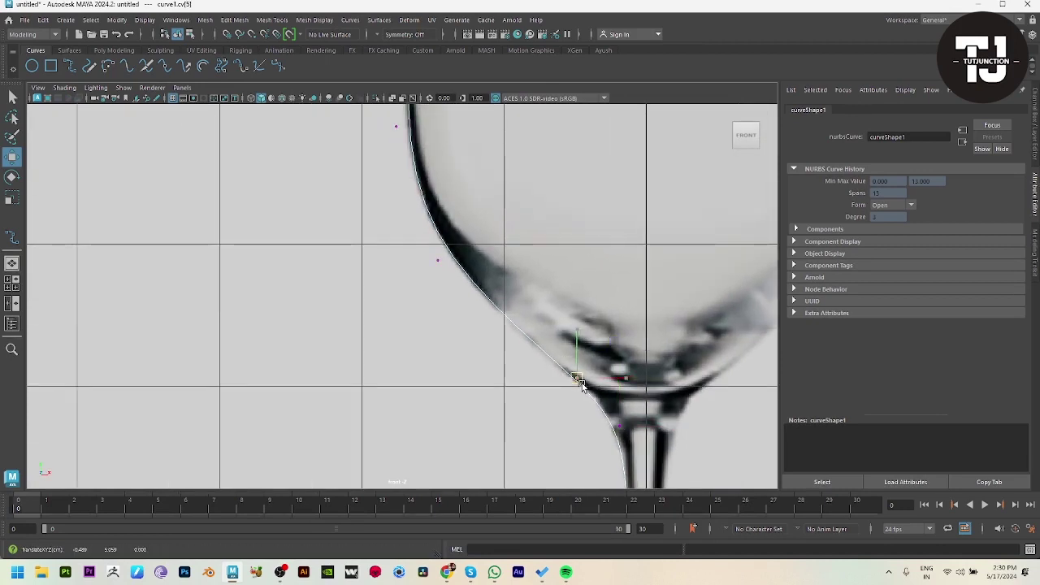
Adjust the control vertices along the bowl's lower and middle side so the curve hugs the glass edge
alt+middle_drag(467, 304, 525, 268)
click(498, 368)
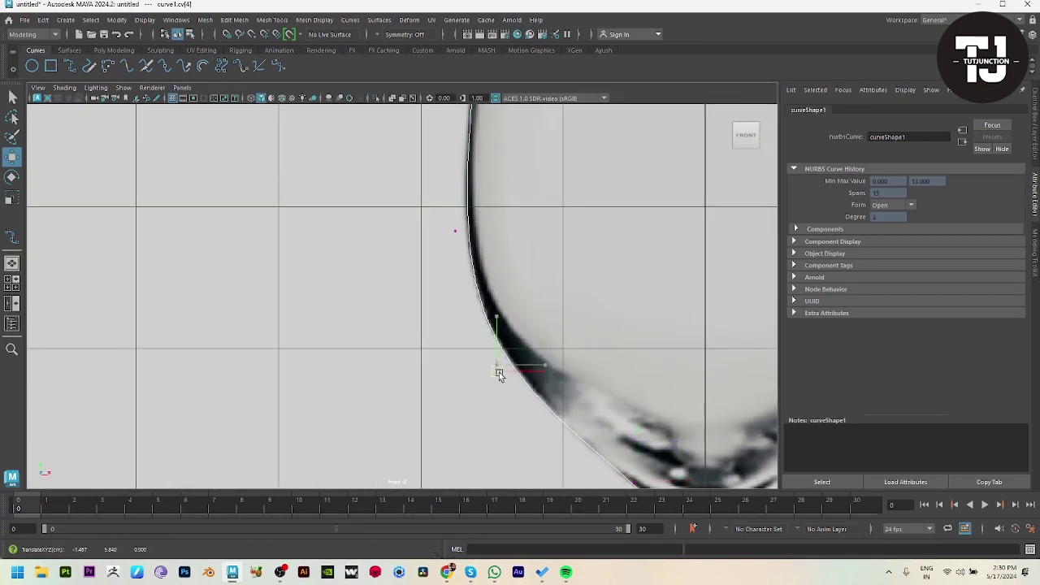
drag(501, 373, 501, 373)
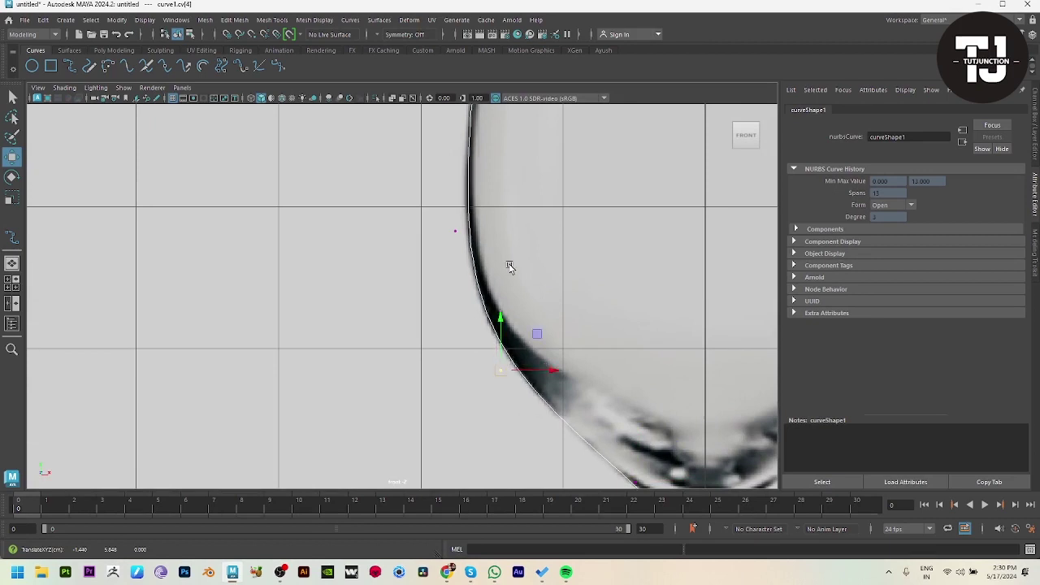
alt+middle_drag(463, 195, 508, 337)
drag(461, 335, 556, 375)
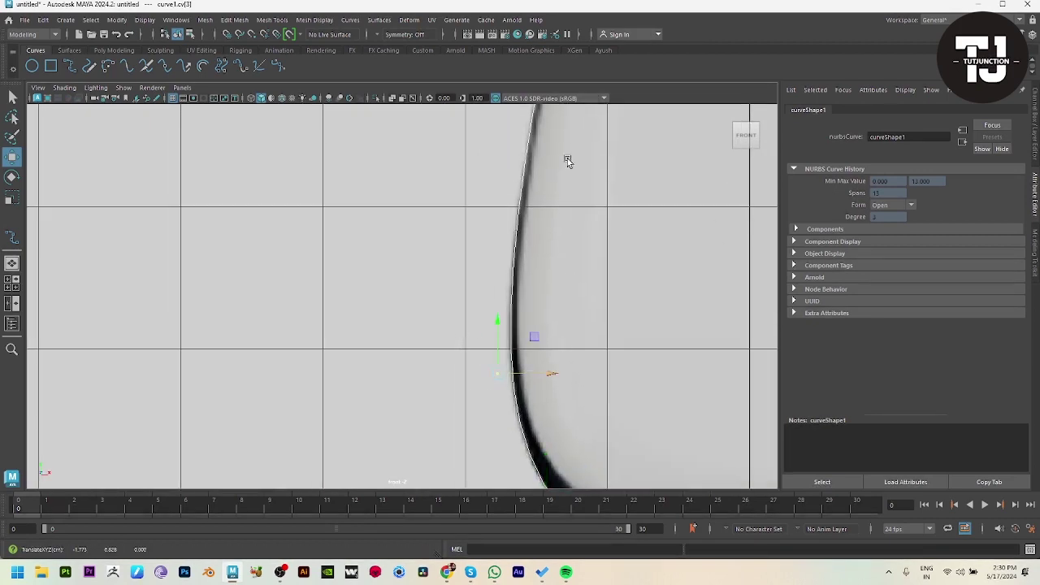
In the perspective view, revolve the whole profile curve into a wine glass and move the surface about 7.4 units along X
alt+middle_drag(586, 113, 555, 363)
alt+middle_drag(607, 267, 607, 294)
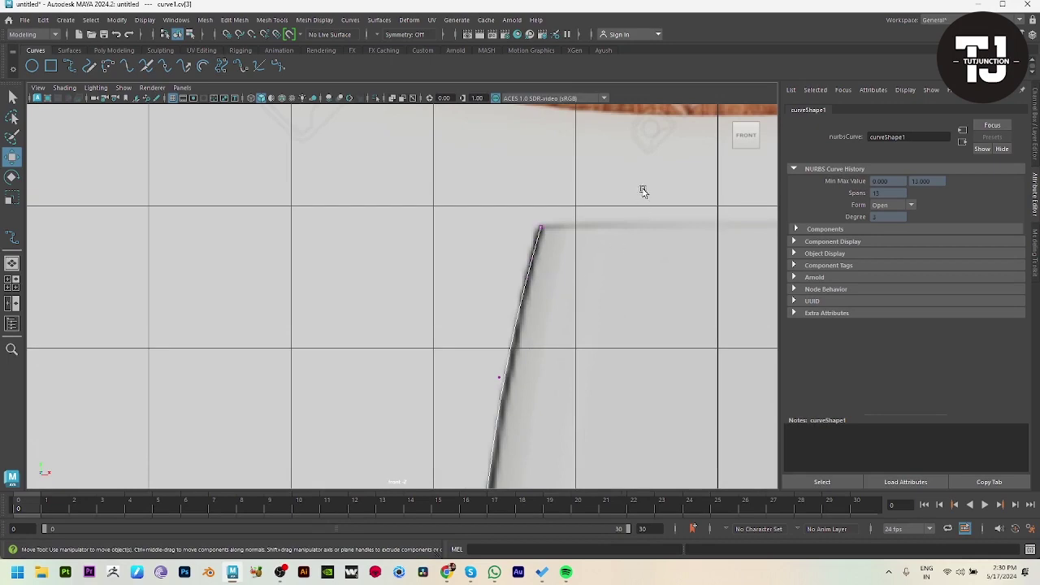
key(space)
key(space)
key(f)
alt+drag(515, 339, 450, 289)
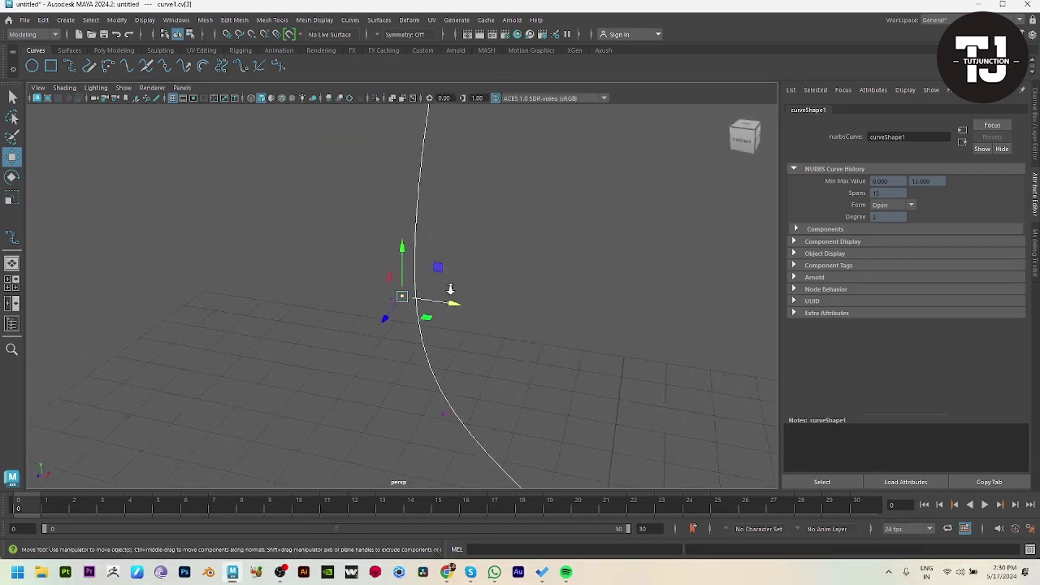
alt+right_drag(450, 289, 146, 244)
alt+drag(146, 244, 192, 237)
alt+right_drag(191, 236, 122, 242)
click(535, 210)
alt+drag(533, 345, 485, 306)
click(409, 307)
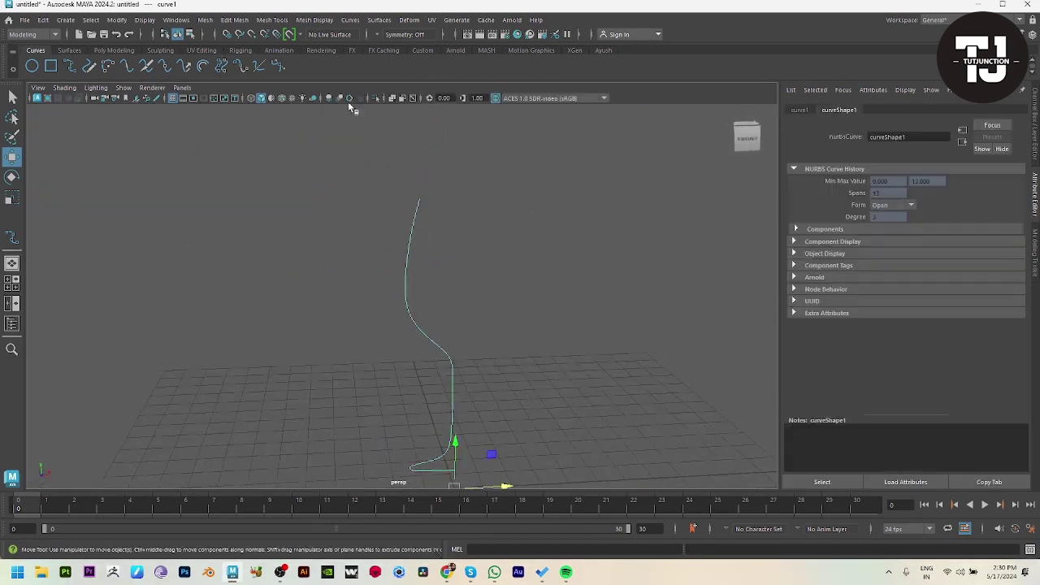
click(70, 50)
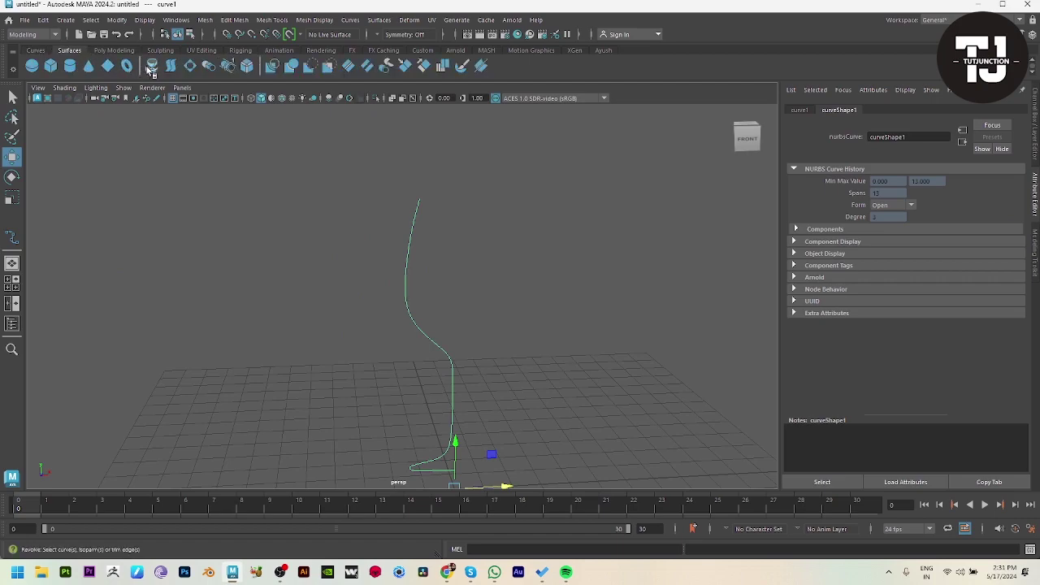
click(151, 69)
alt+right_drag(672, 357, 484, 336)
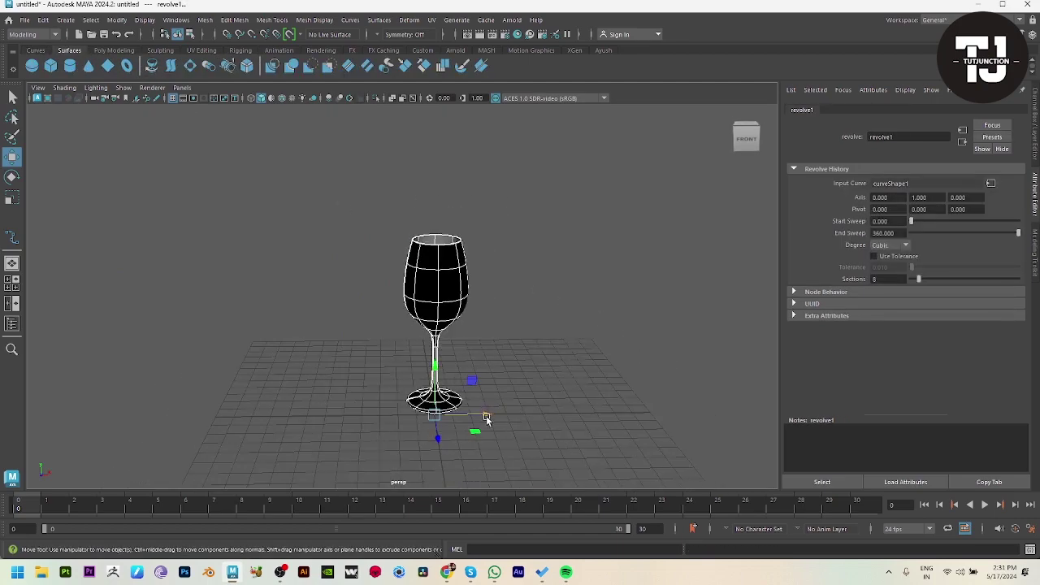
drag(487, 419, 625, 416)
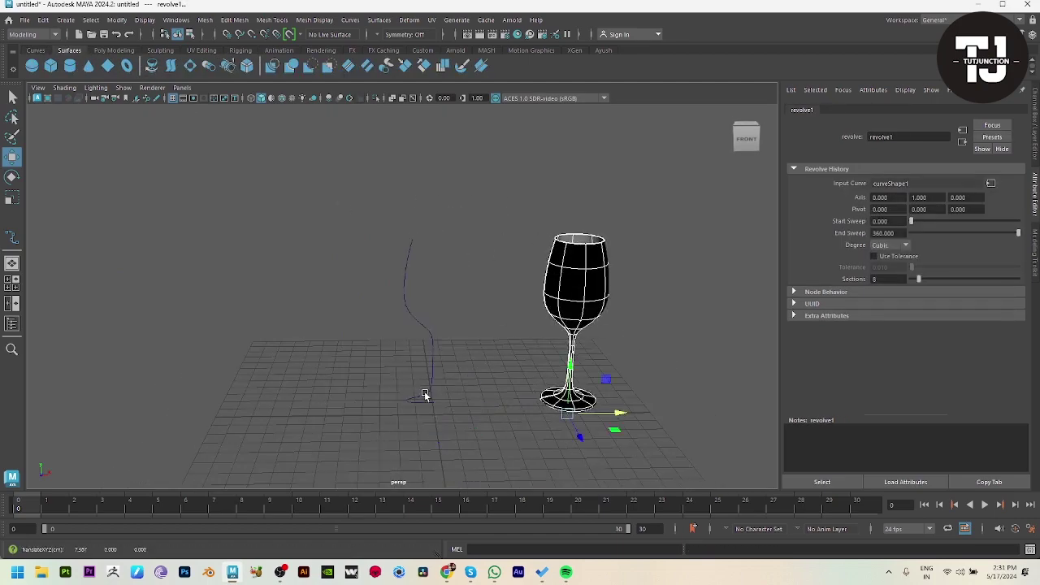
Turn on two-sided lighting in both the perspective and front views so the black glass surface is shaded properly
click(95, 89)
click(136, 162)
key(space)
key(space)
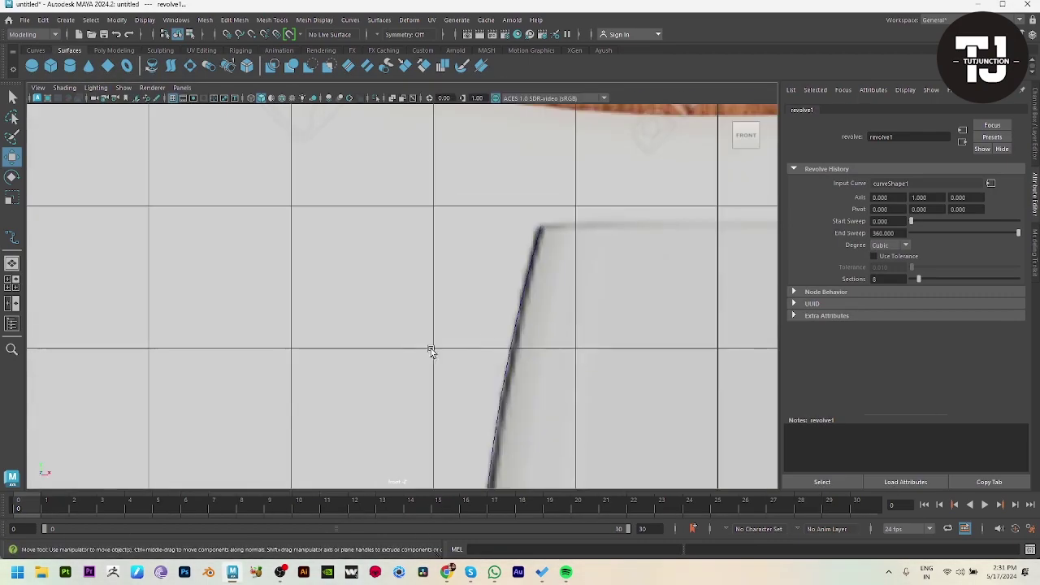
mouse_move(732, 334)
alt+right_down()
mouse_move(607, 325)
mouse_move(792, 413)
alt+right_up()
click(96, 88)
click(130, 164)
click(147, 183)
In the front view, start an EP curve at the top centre of the hourglass glass and trace the upper bulb's left outline
mouse_move(391, 252)
alt+right_down()
mouse_move(537, 282)
mouse_move(579, 321)
alt+right_up()
alt+middle_drag(579, 322, 571, 420)
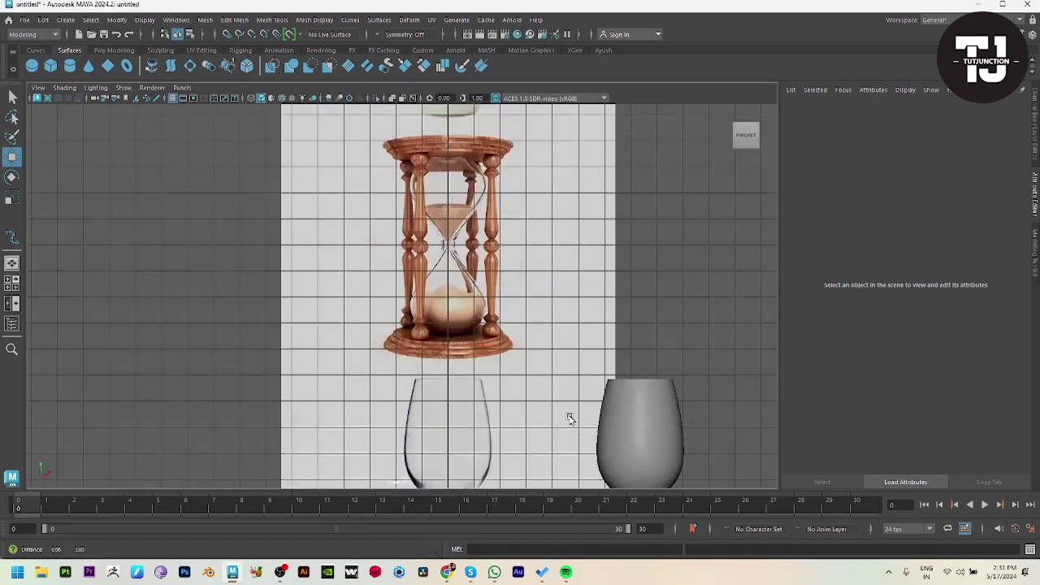
alt+right_drag(333, 216, 433, 235)
alt+middle_drag(433, 235, 433, 293)
scroll(432, 294, up, 1)
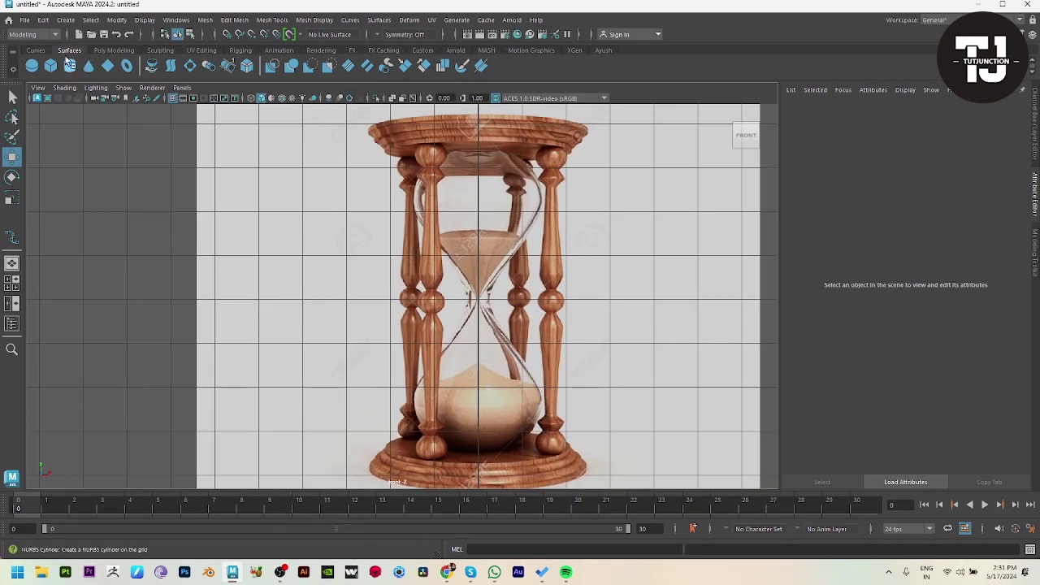
click(36, 50)
click(71, 68)
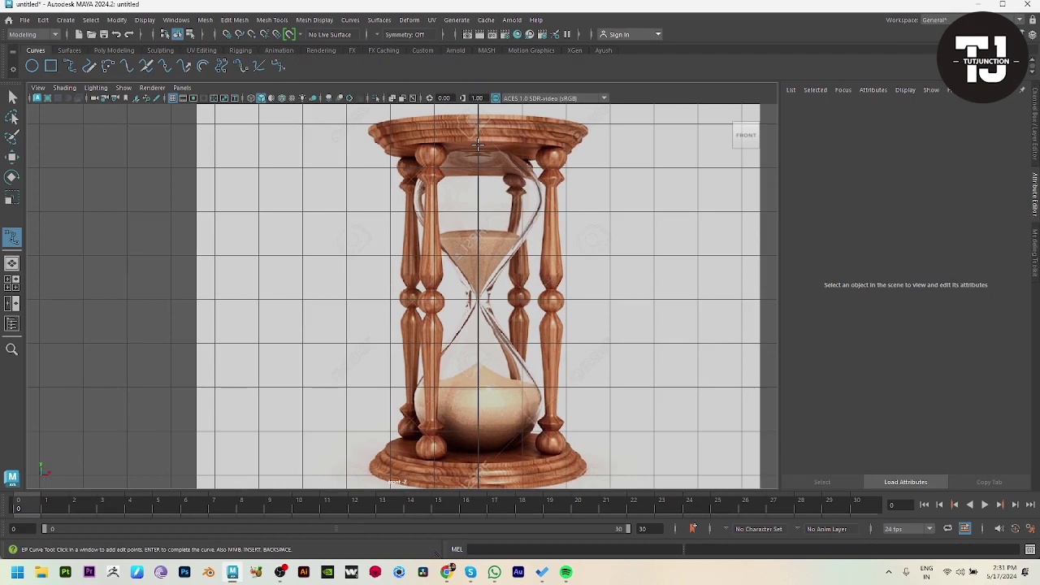
click(439, 149)
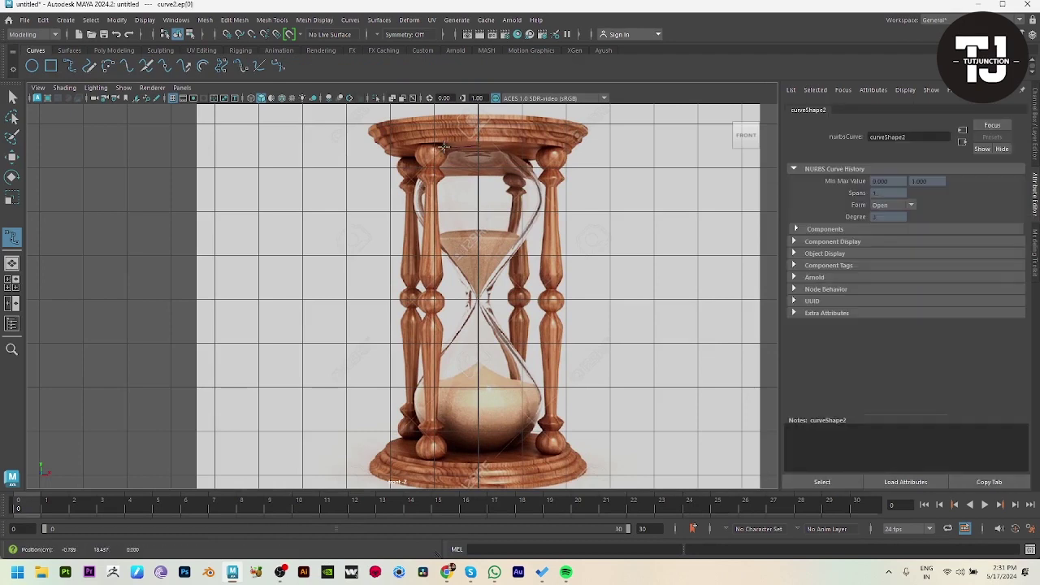
click(426, 166)
key(ctrl+z)
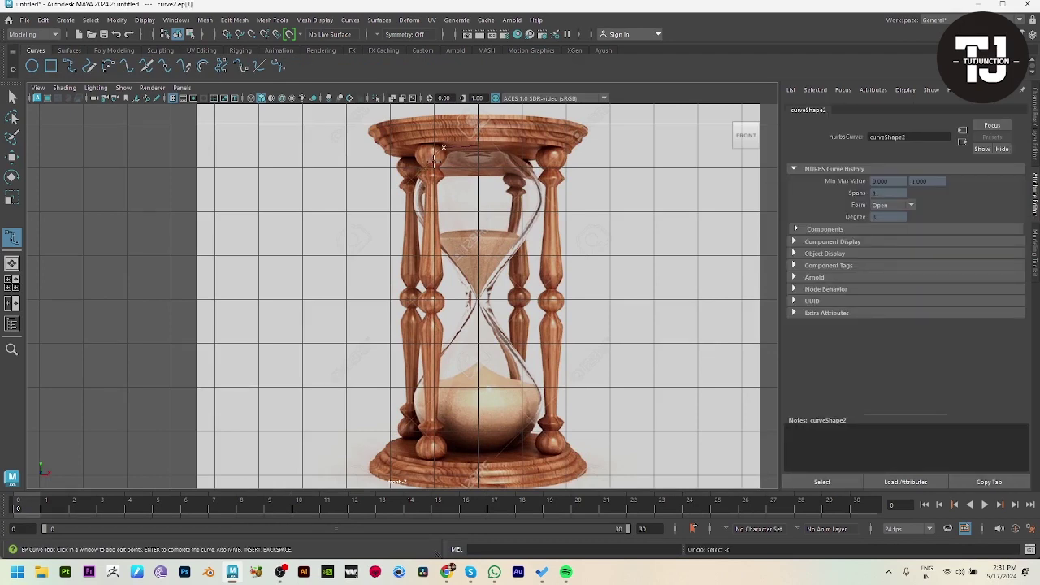
click(433, 159)
click(419, 174)
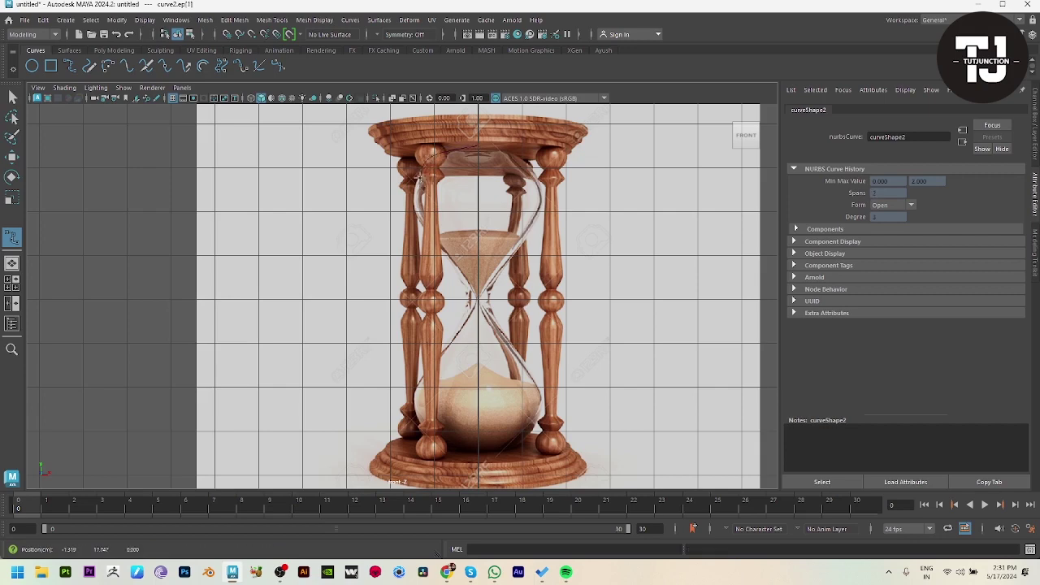
click(443, 231)
Continue the curve through the glass neck and around the lower bulb, finishing at the bottom centre of the hourglass
click(459, 281)
click(460, 327)
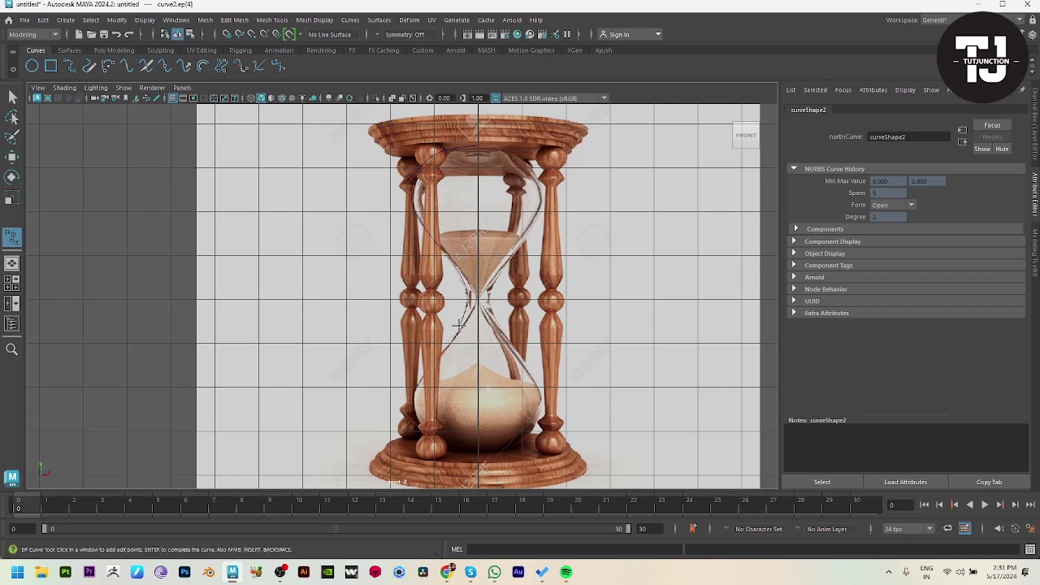
click(420, 379)
click(410, 408)
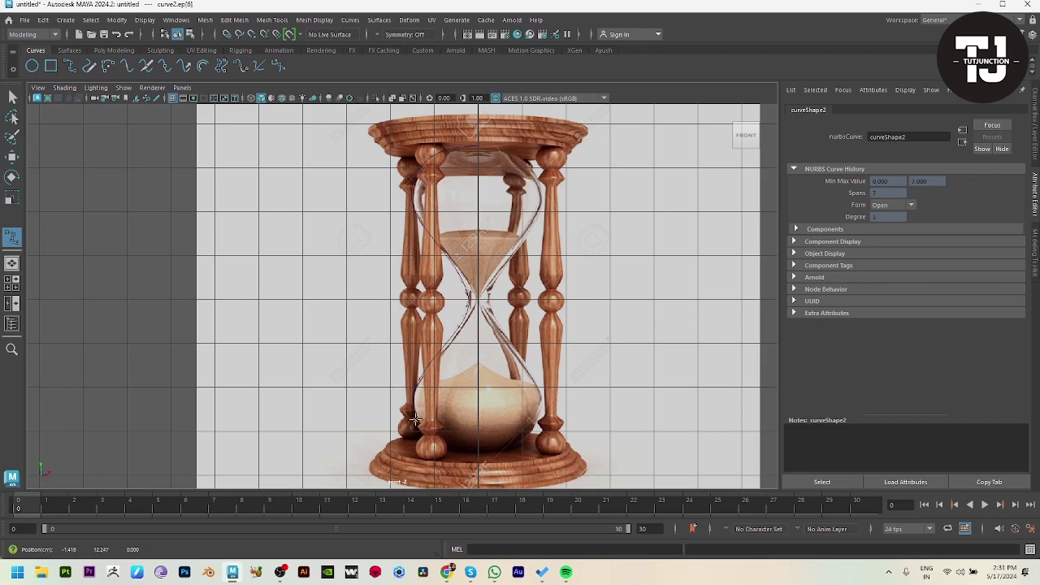
click(453, 444)
click(475, 455)
key(w)
Adjust the glass curve's control vertices near the base of the lower bulb and the top of the upper bulb for rounder ends
scroll(512, 355, up, 5)
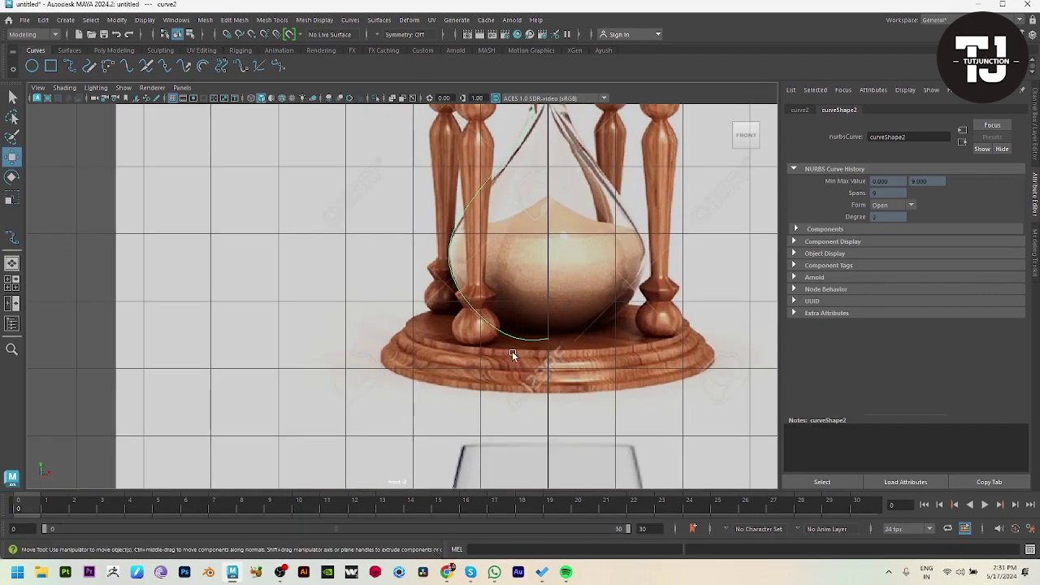
right_drag(512, 339, 484, 324)
drag(485, 325, 524, 377)
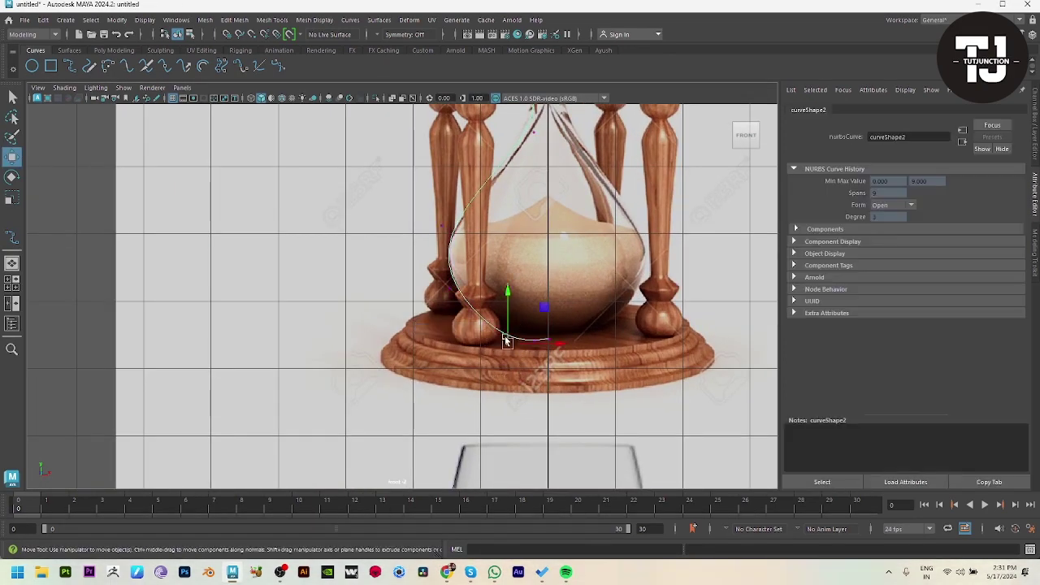
drag(506, 340, 487, 336)
scroll(497, 251, up, 1)
alt+middle_drag(496, 251, 478, 410)
alt+middle_drag(602, 292, 554, 471)
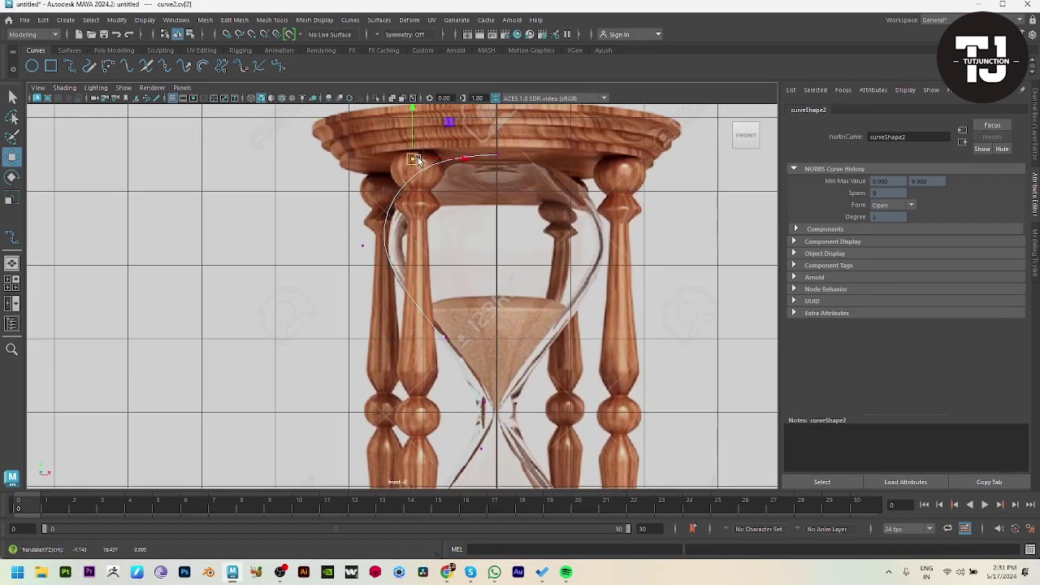
In the perspective view, revolve the hourglass glass curve into a surface and center its pivot
key(space)
key(space)
scroll(591, 283, down, 2)
key(F8)
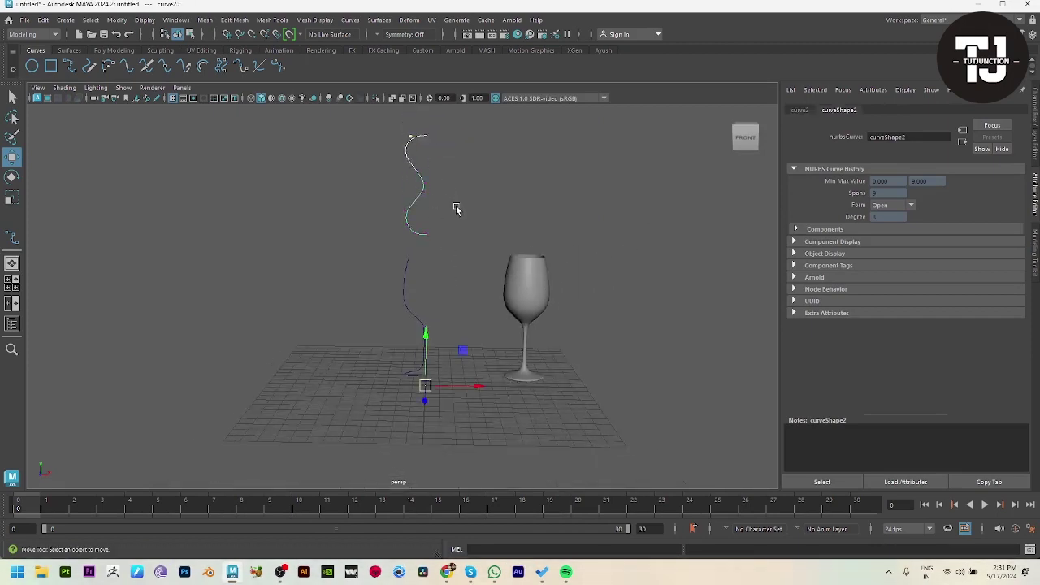
click(71, 50)
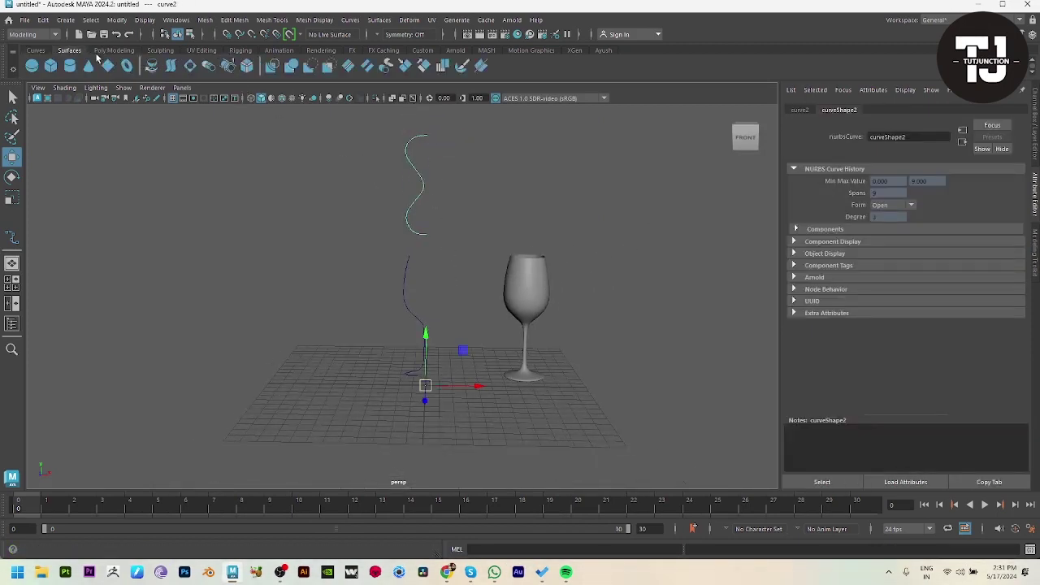
click(152, 66)
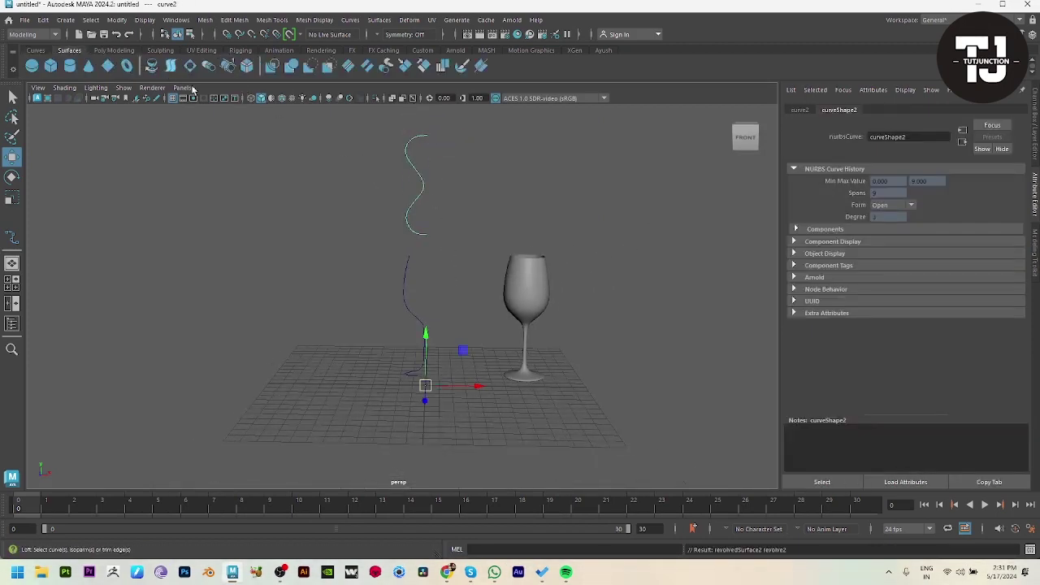
click(117, 20)
click(151, 112)
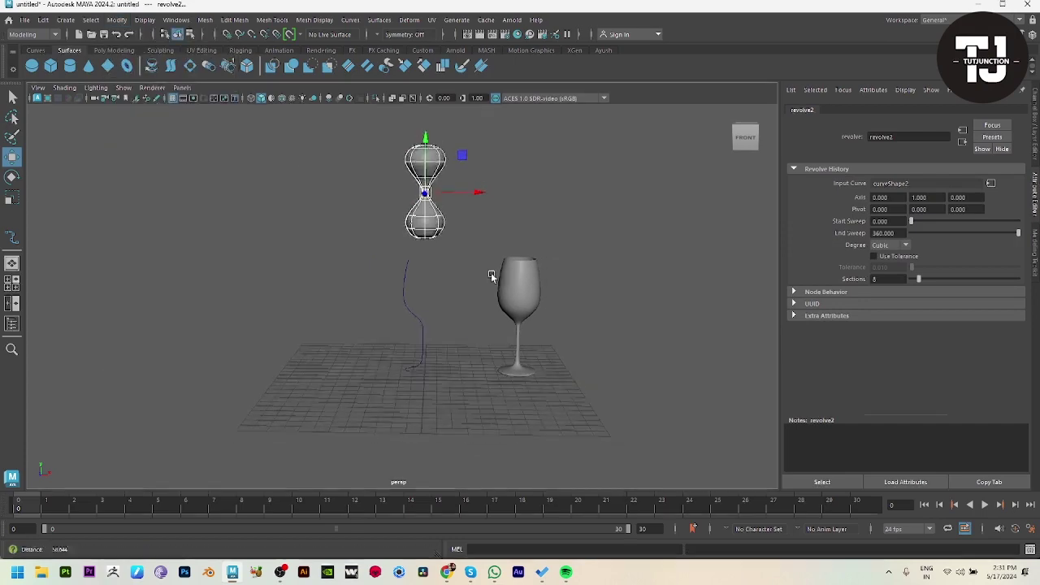
In the front view, move the revolved hourglass glass about 5 grid units along X, clear of the reference hourglass
click(313, 274)
key(space)
key(space)
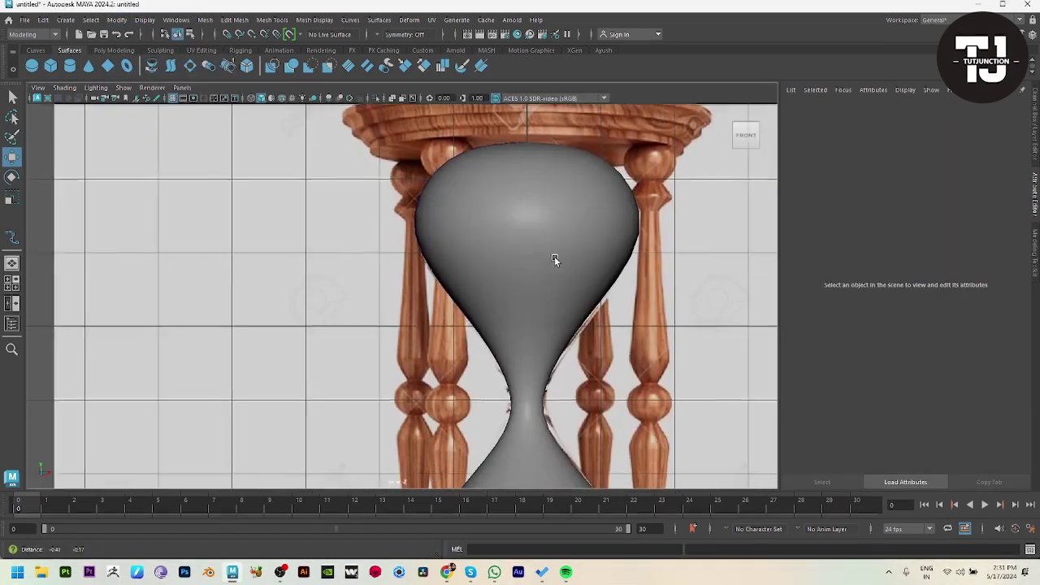
scroll(554, 256, down, 5)
click(471, 258)
scroll(510, 366, down, 1)
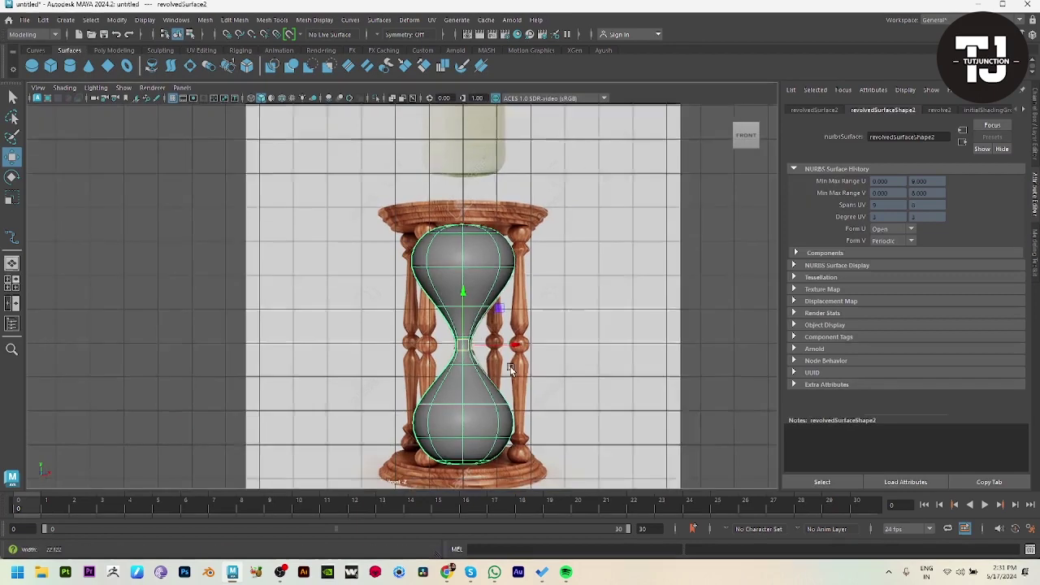
scroll(509, 315, up, 1)
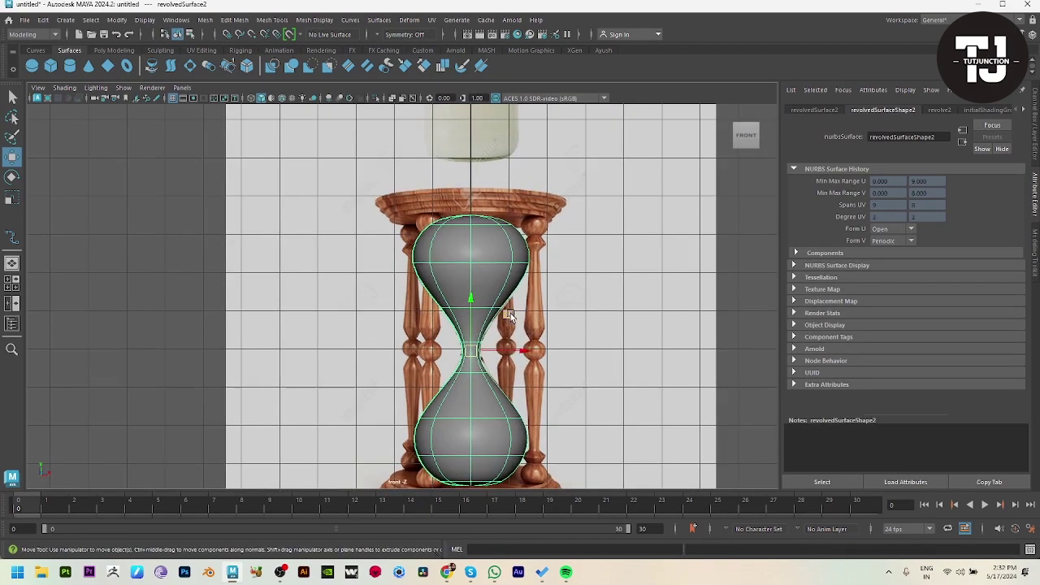
middle_drag(521, 350, 704, 351)
click(103, 301)
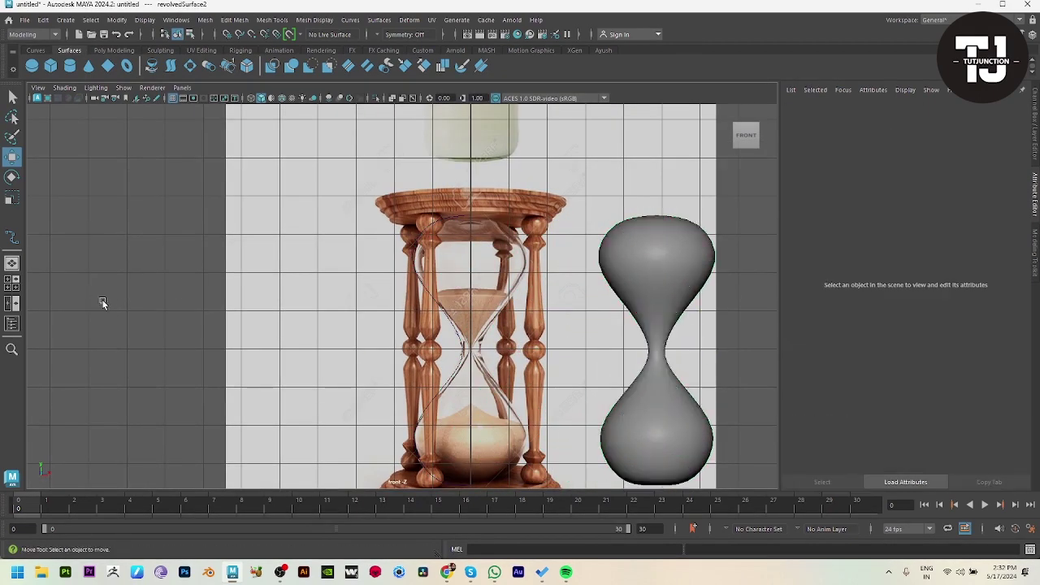
Delete the traced glass profile curve from the reference hourglass
scroll(447, 318, up, 5)
alt+middle_drag(446, 319, 405, 451)
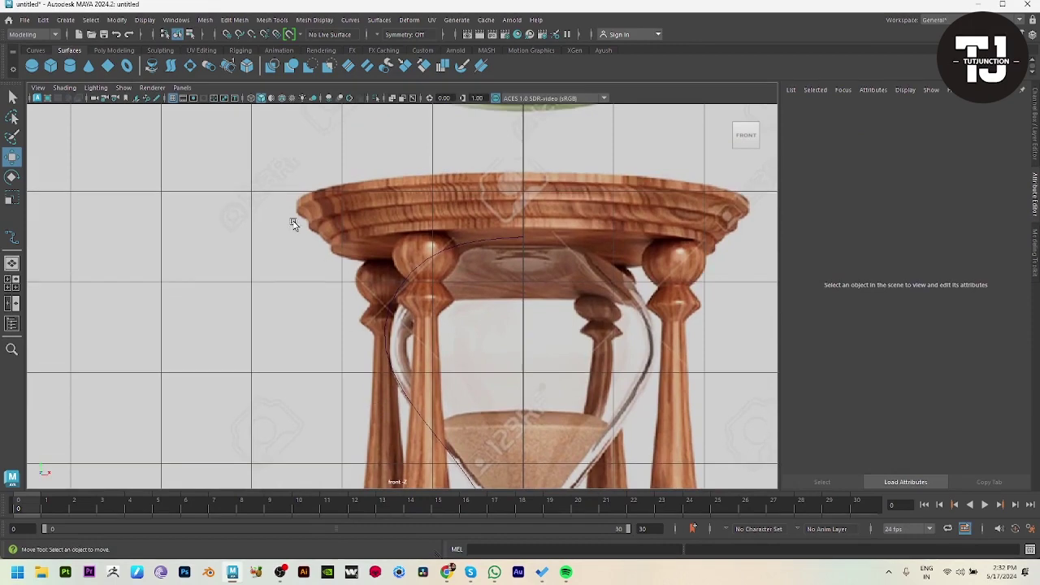
click(459, 244)
key(Delete)
Start an EP curve at the top of the front-left wooden pillar and trace the left side of its top ball and collar
scroll(276, 295, down, 5)
scroll(398, 317, up, 5)
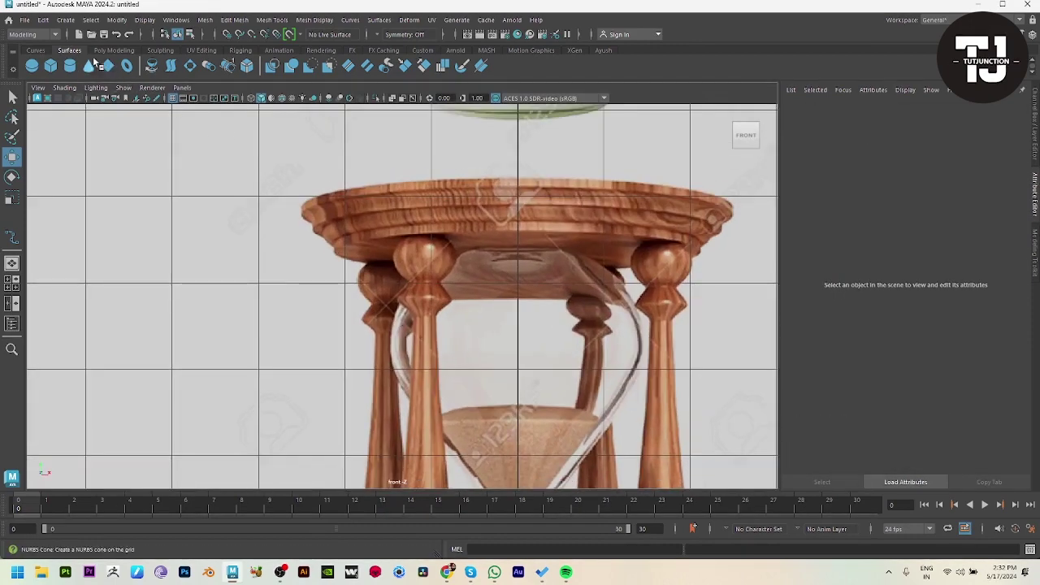
click(35, 50)
click(70, 65)
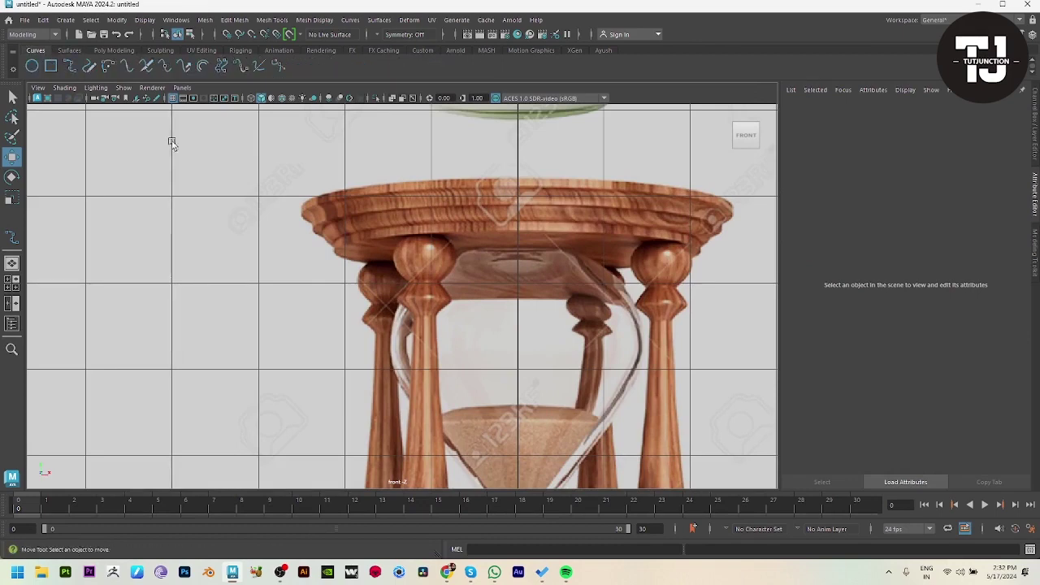
click(427, 227)
click(393, 257)
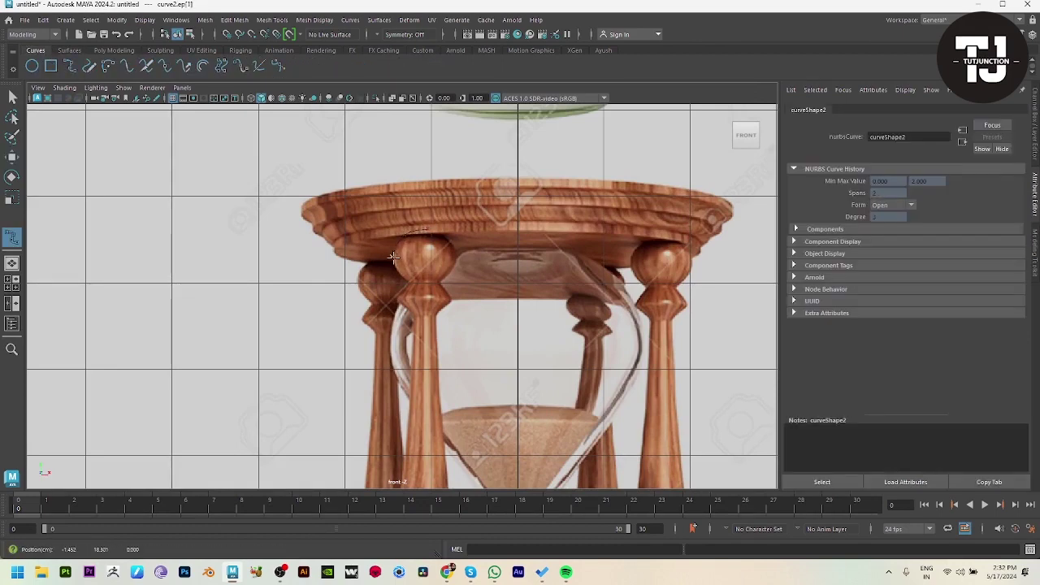
click(409, 281)
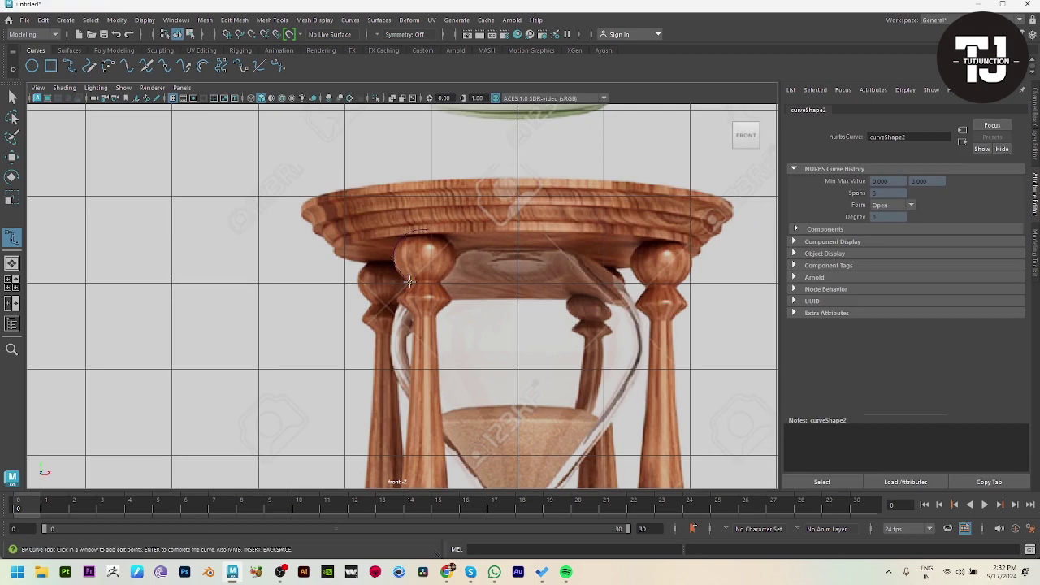
click(399, 292)
click(418, 320)
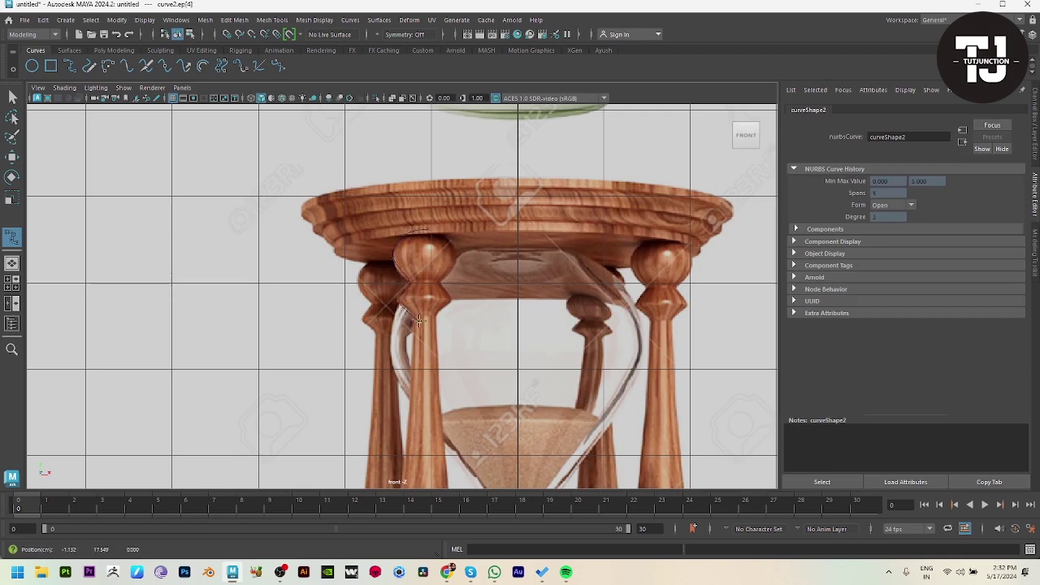
Continue the pillar curve down the left edge of the upper shaft to the narrowing above the middle ball
click(415, 345)
click(414, 412)
click(408, 439)
alt+middle_drag(460, 455, 505, 183)
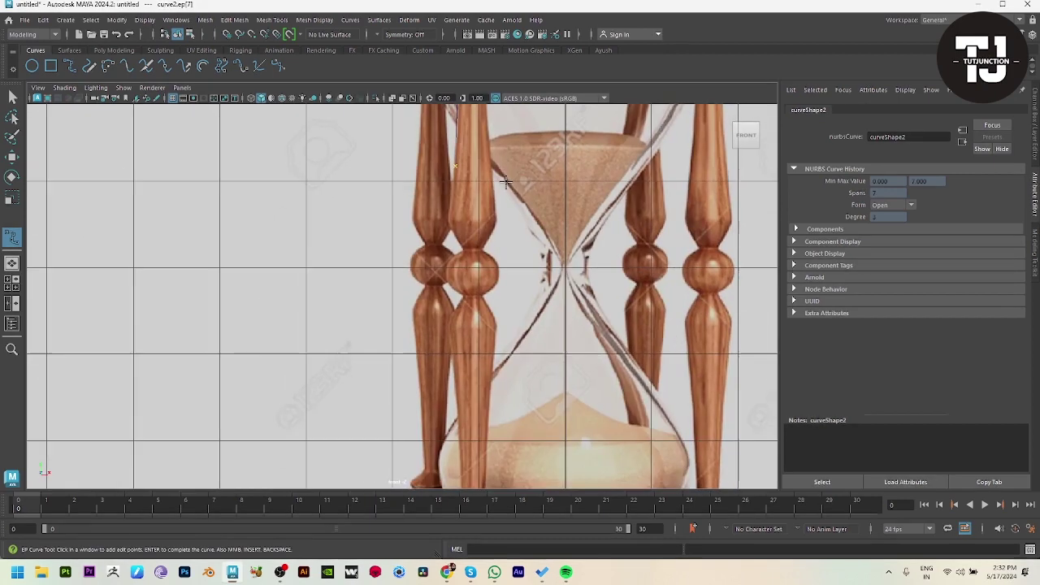
click(448, 219)
click(454, 231)
Trace the left side of the pillar's middle ball and continue onto the upper part of the lower shaft
click(455, 258)
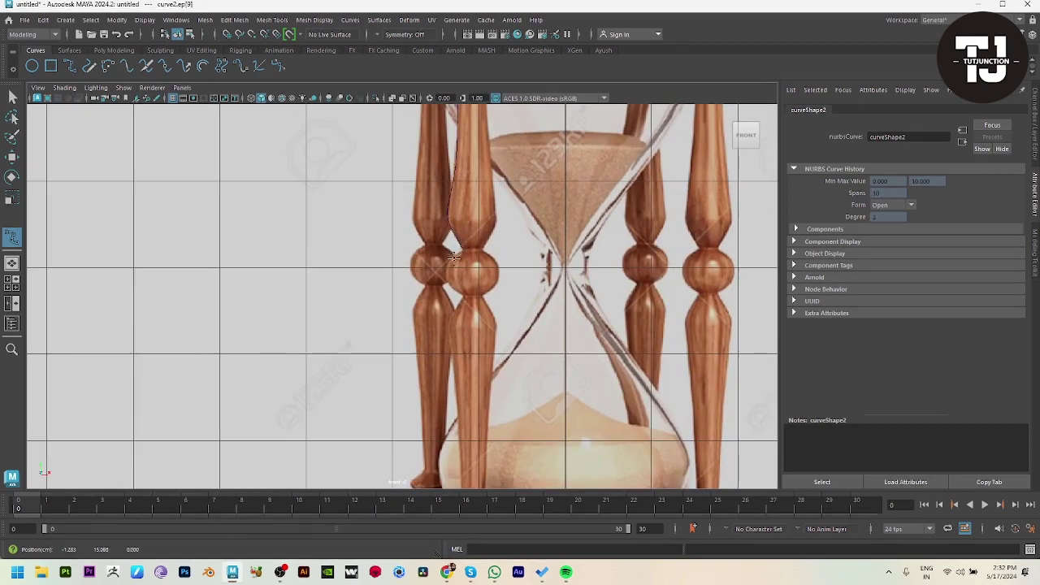
click(443, 277)
click(456, 292)
click(458, 304)
click(450, 324)
click(453, 363)
click(455, 365)
Trace the end of the lower shaft, the bottom collar and the base ball, and finish the pillar curve beneath the ball
alt+middle_drag(454, 365, 549, 149)
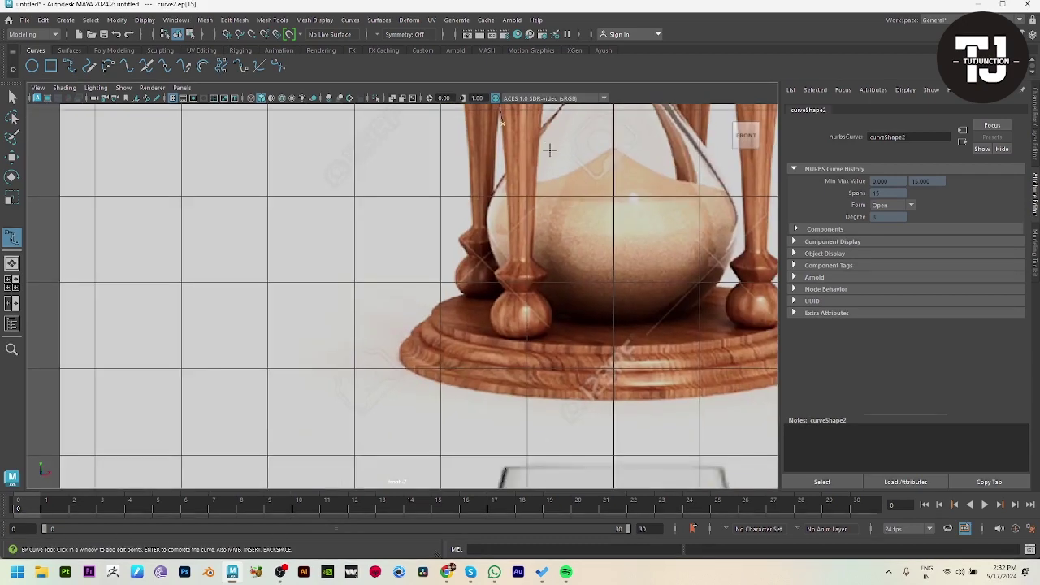
click(510, 216)
click(509, 234)
click(509, 251)
key(BackSpace)
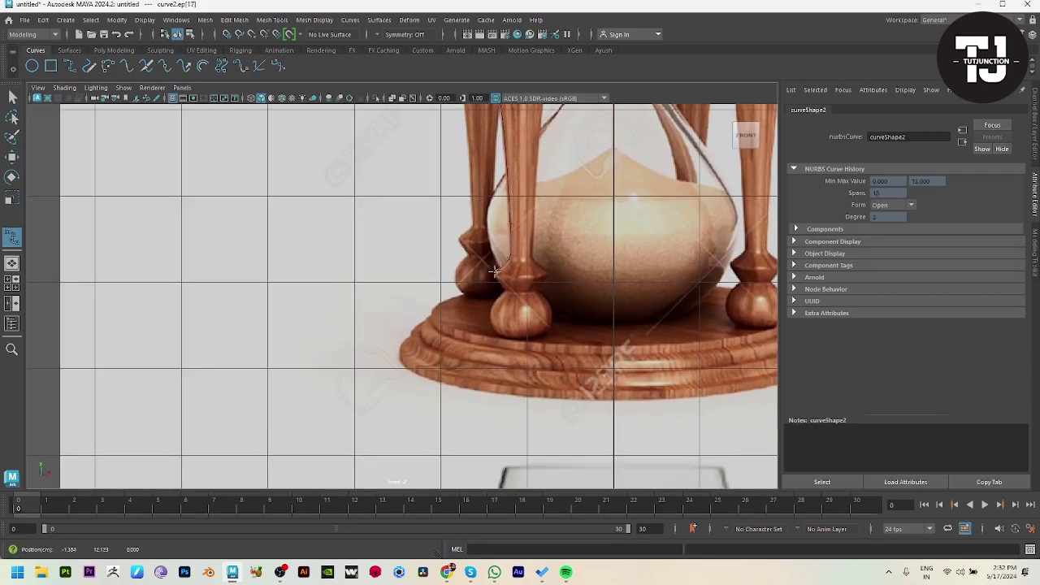
click(498, 282)
click(489, 305)
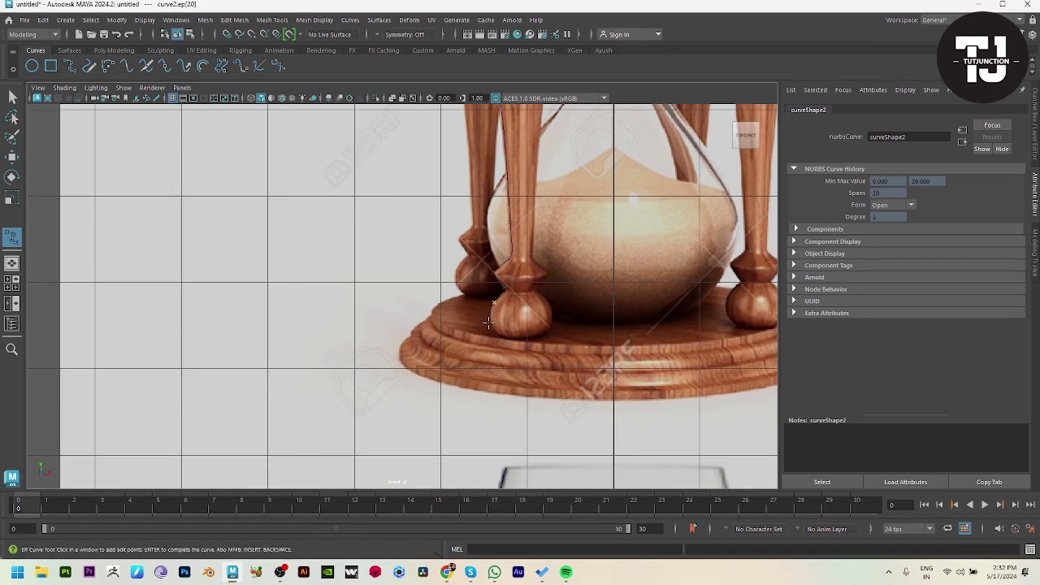
click(489, 322)
click(504, 335)
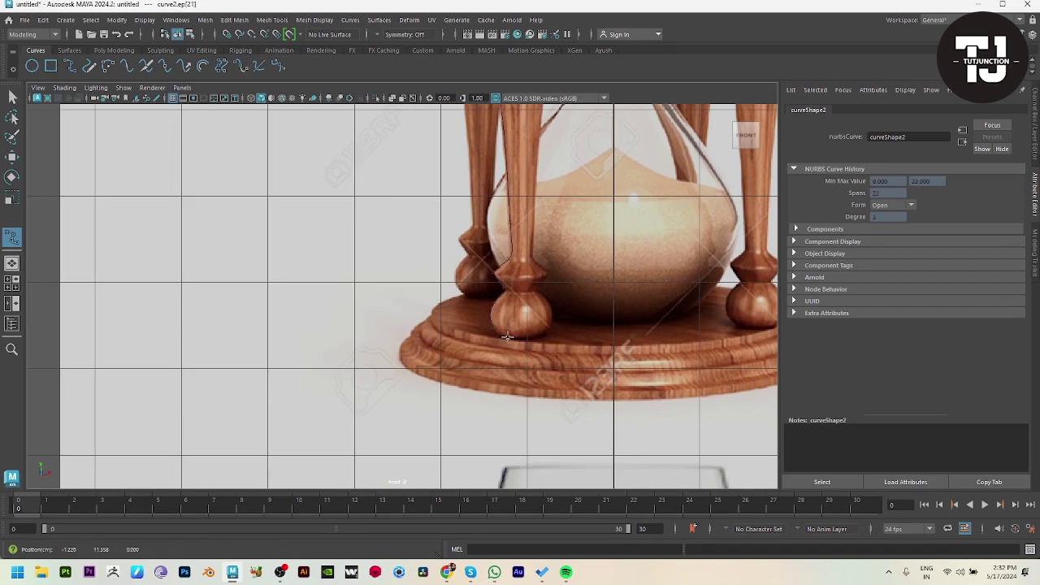
key(w)
Switch the pillar curve to control vertex editing and reshape its end to follow the underside of the base ball
scroll(643, 370, up, 2)
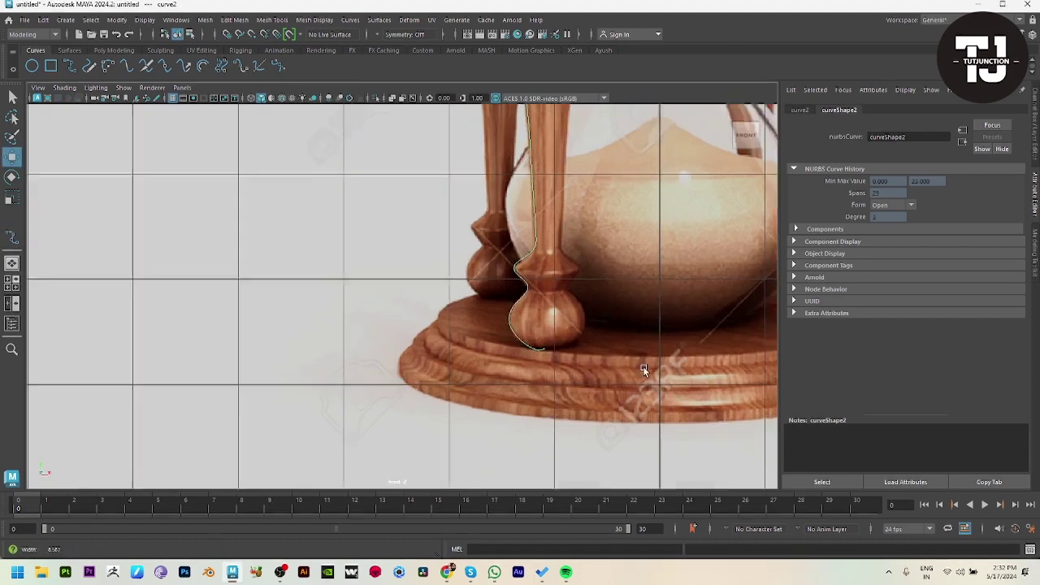
scroll(642, 371, up, 3)
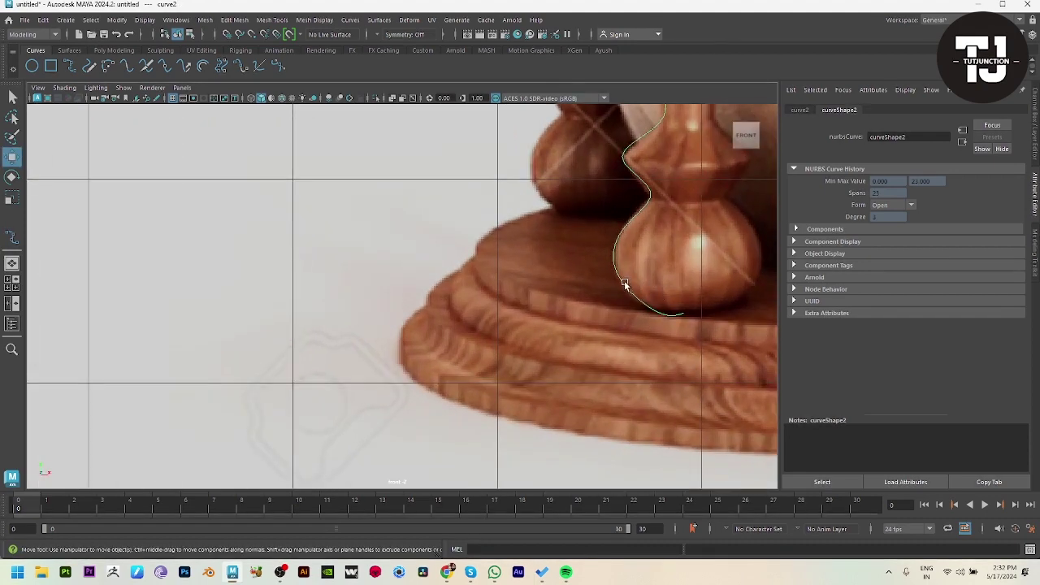
right_drag(625, 282, 574, 284)
drag(640, 304, 662, 318)
click(674, 316)
click(682, 314)
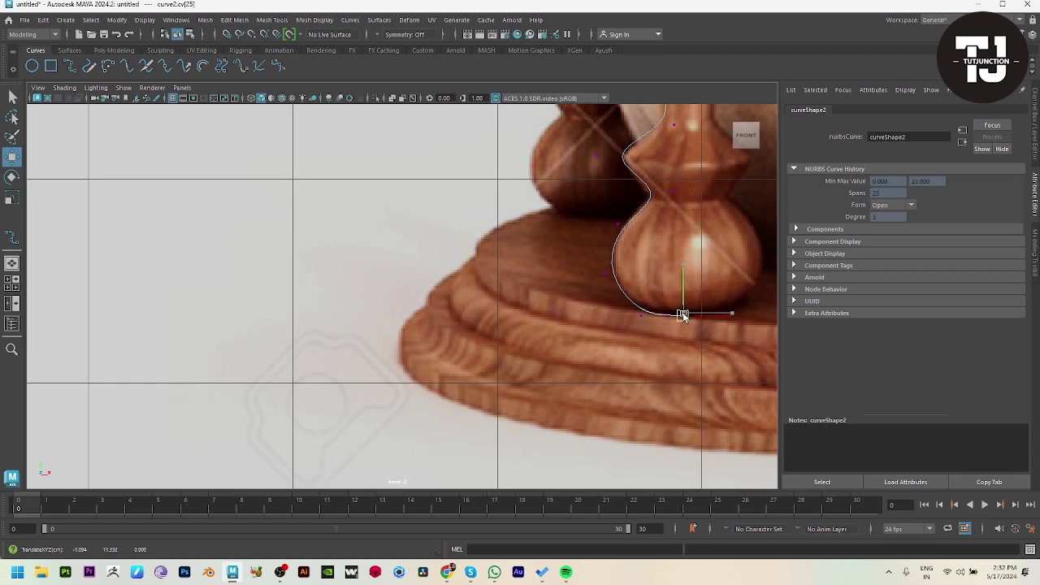
Adjust the control vertices around the bottom collar so the curve follows its edge and the end of the lower shaft
alt+middle_drag(656, 225, 657, 408)
click(670, 367)
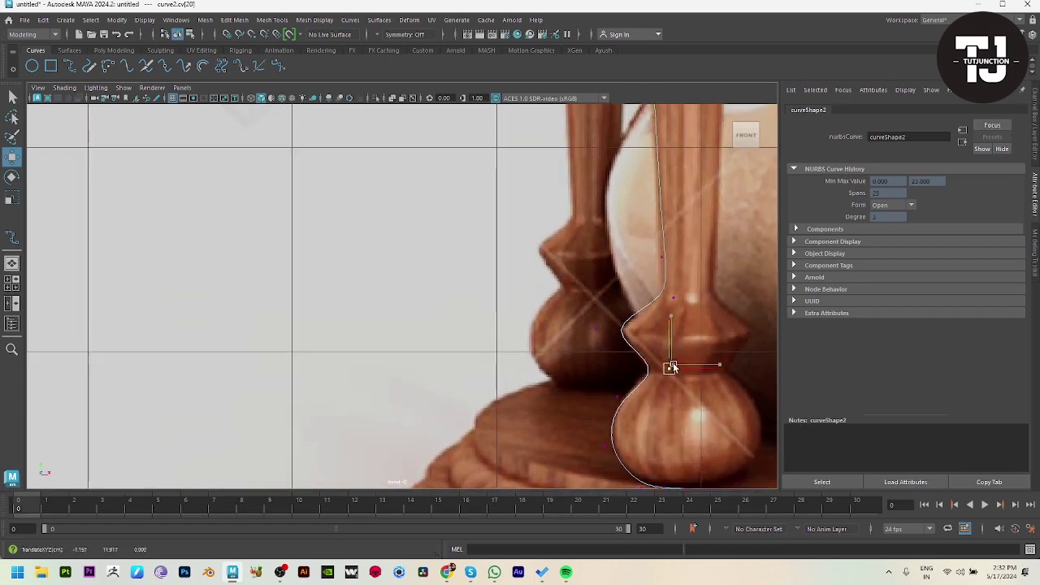
click(598, 328)
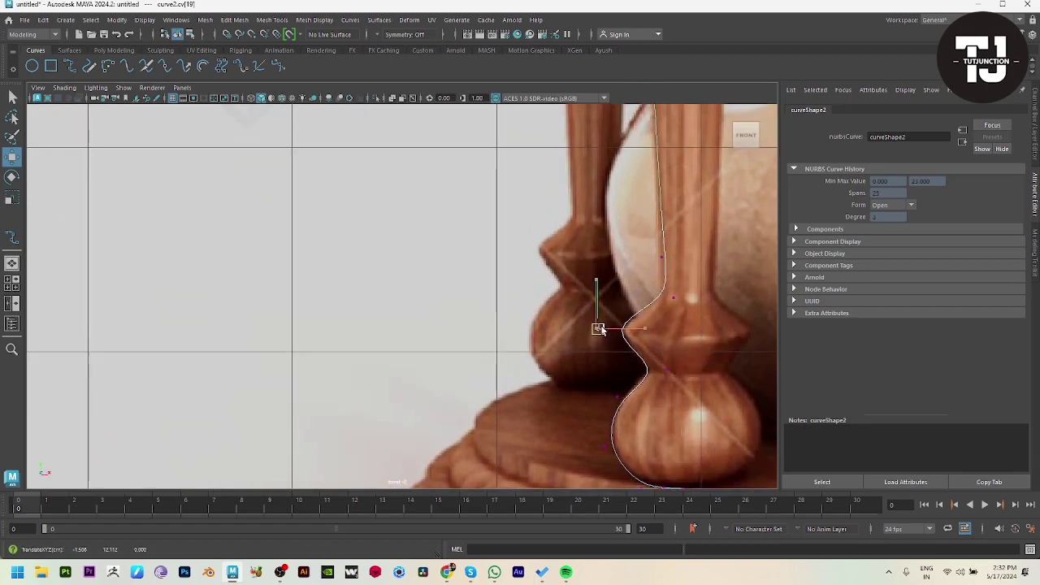
drag(598, 328, 668, 307)
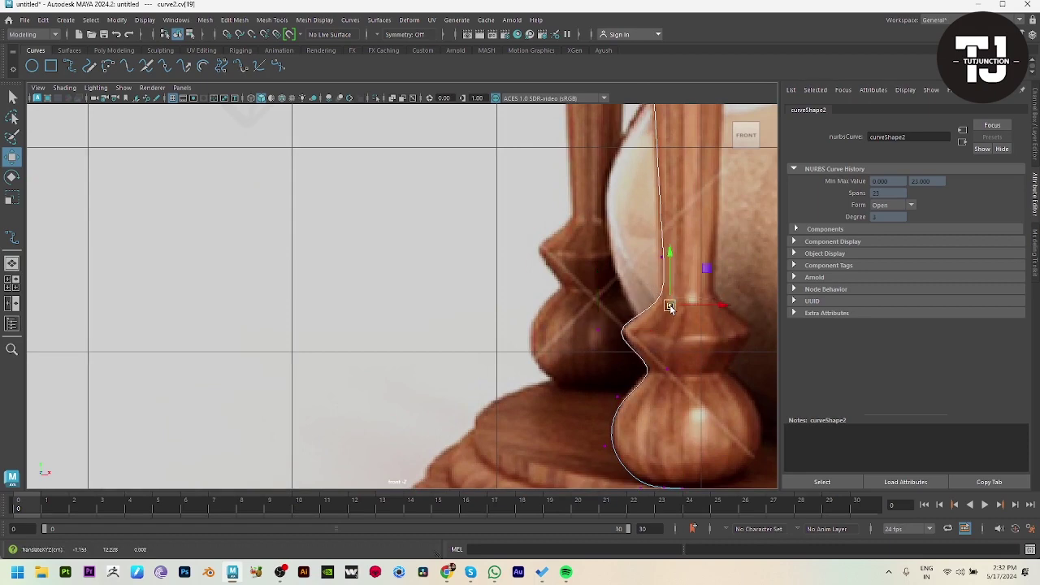
click(661, 258)
Fit the curve's control vertices to the left edge of the lower shaft and the narrowing beneath the middle ball
alt+middle_drag(715, 167, 579, 284)
click(593, 300)
click(639, 300)
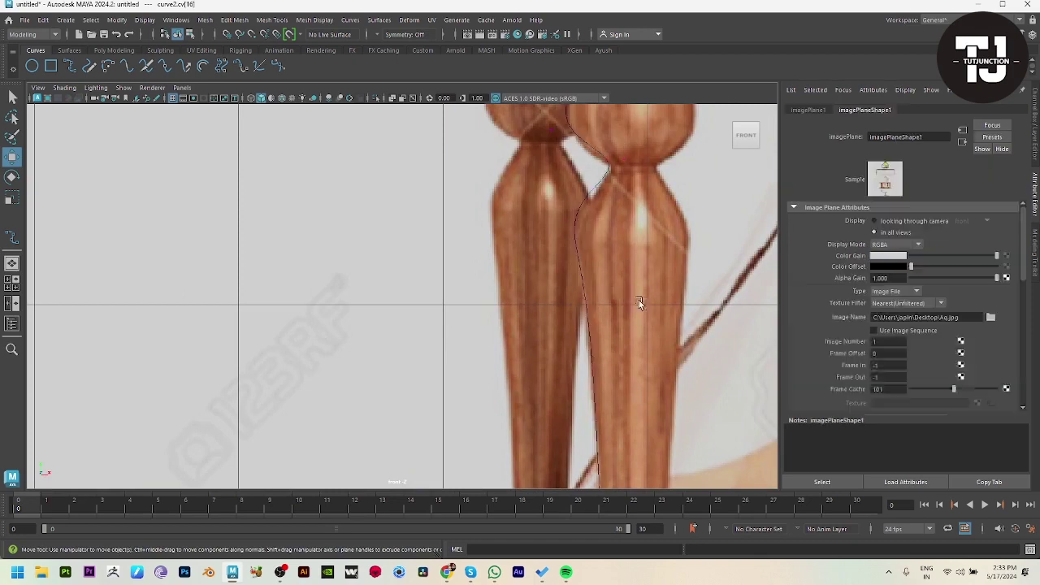
key(ctrl+z)
drag(645, 300, 643, 300)
alt+middle_drag(594, 245, 602, 332)
drag(542, 284, 575, 314)
click(598, 274)
drag(599, 277, 605, 277)
mouse_move(622, 234)
mouse_down()
mouse_move(640, 253)
mouse_move(628, 251)
mouse_up()
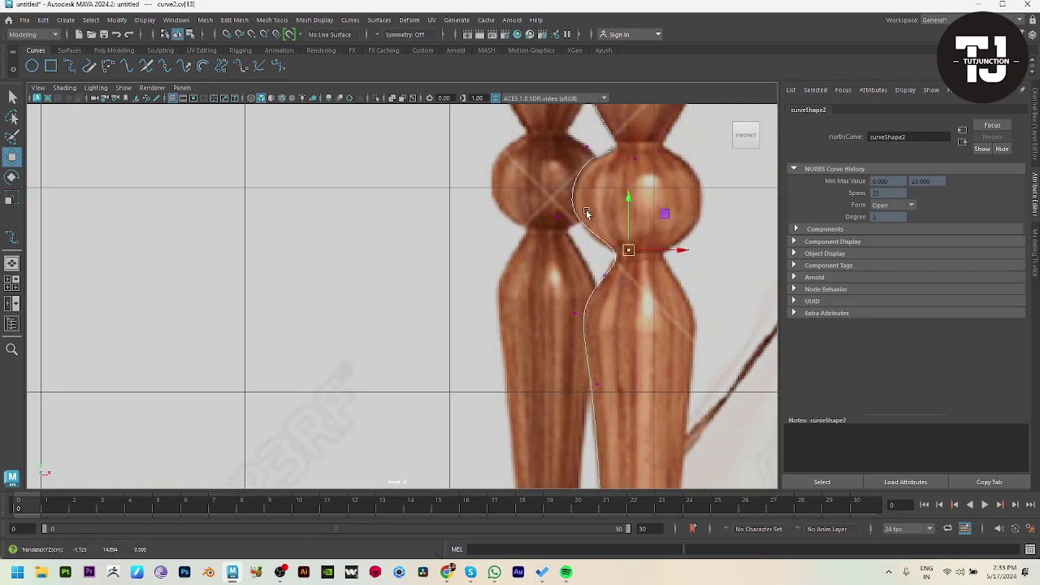
Move the control vertices around the middle ball so the curve hugs its left side and the narrowing above it
drag(540, 191, 565, 226)
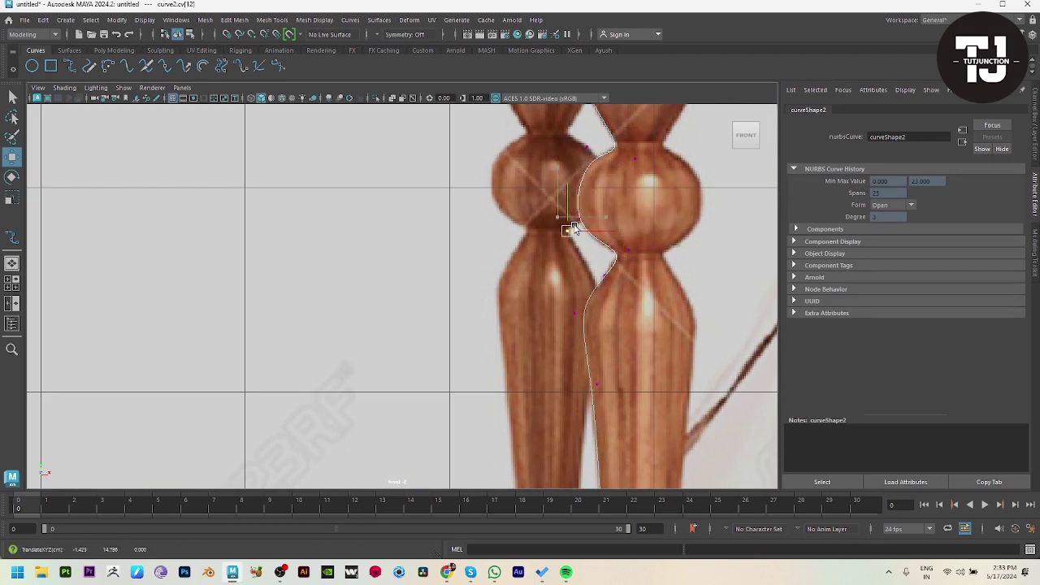
alt+middle_drag(636, 210, 653, 278)
drag(571, 182, 601, 219)
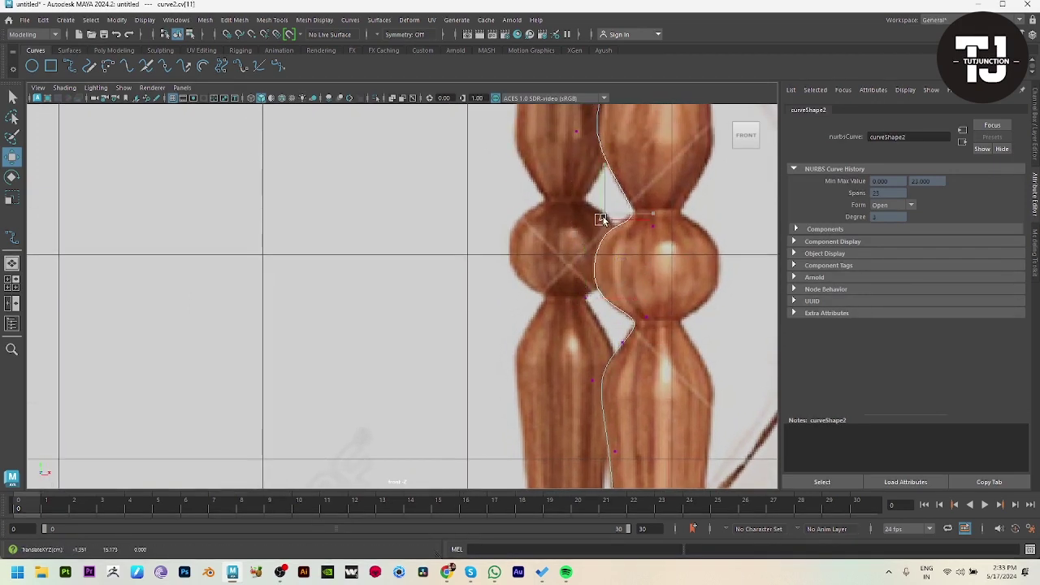
click(655, 223)
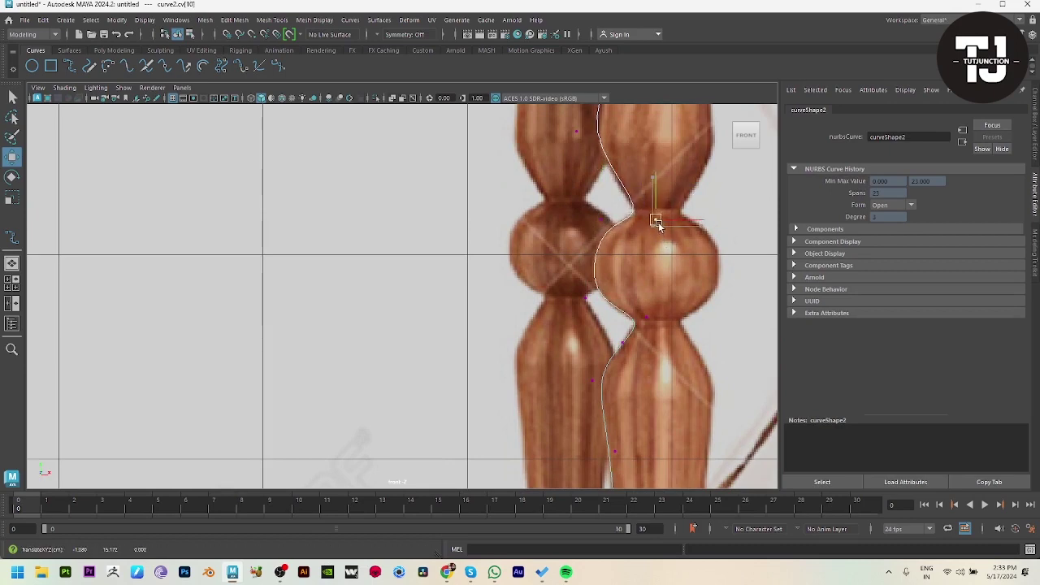
alt+middle_drag(658, 222, 666, 313)
Refine the control vertices along the upper shaft to match its left edge from the bulge to the top
click(595, 266)
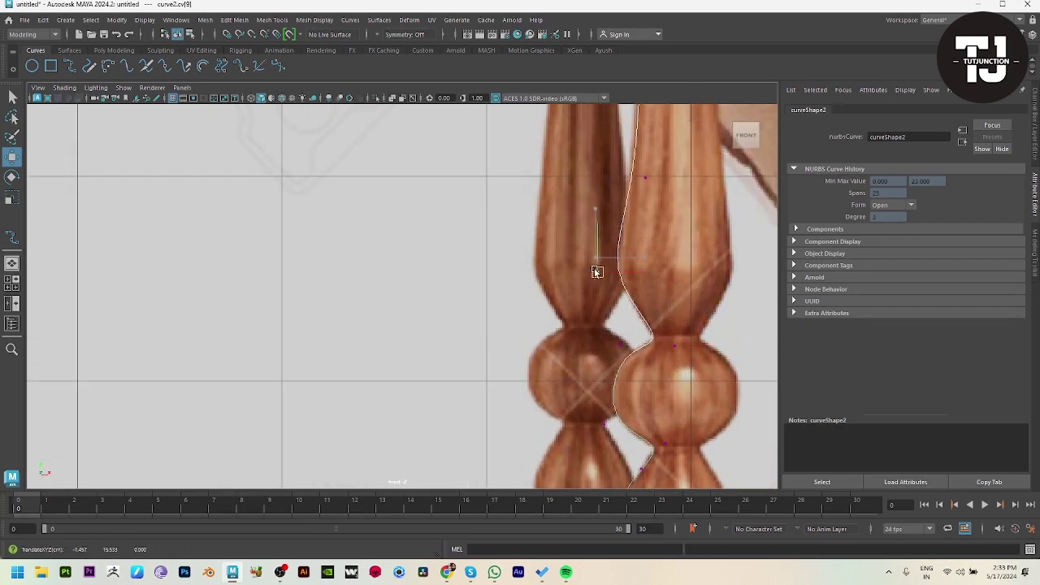
alt+middle_drag(658, 178, 654, 322)
click(643, 321)
drag(643, 322, 642, 322)
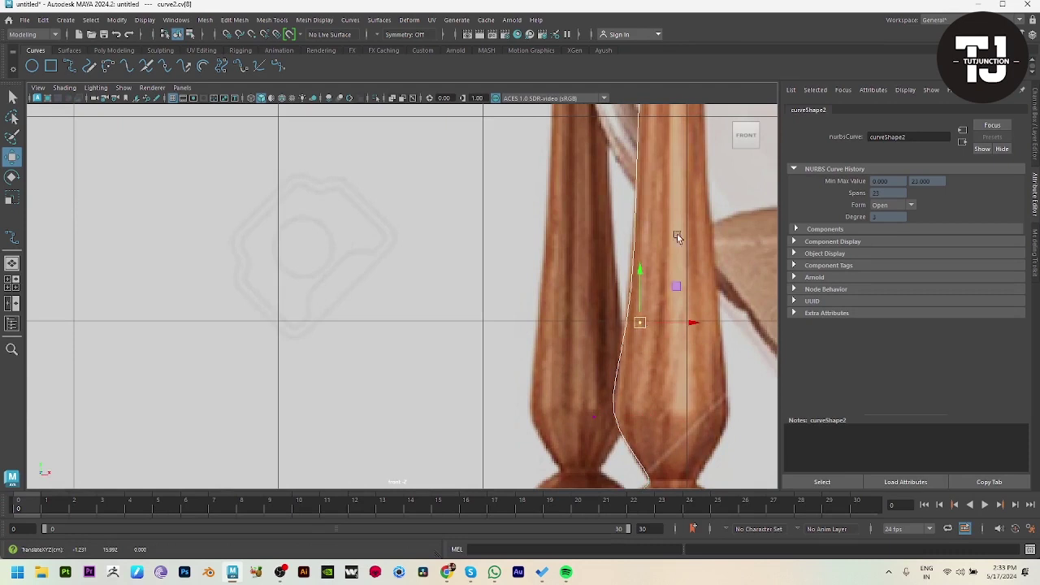
alt+middle_drag(677, 233, 637, 408)
drag(659, 339, 647, 319)
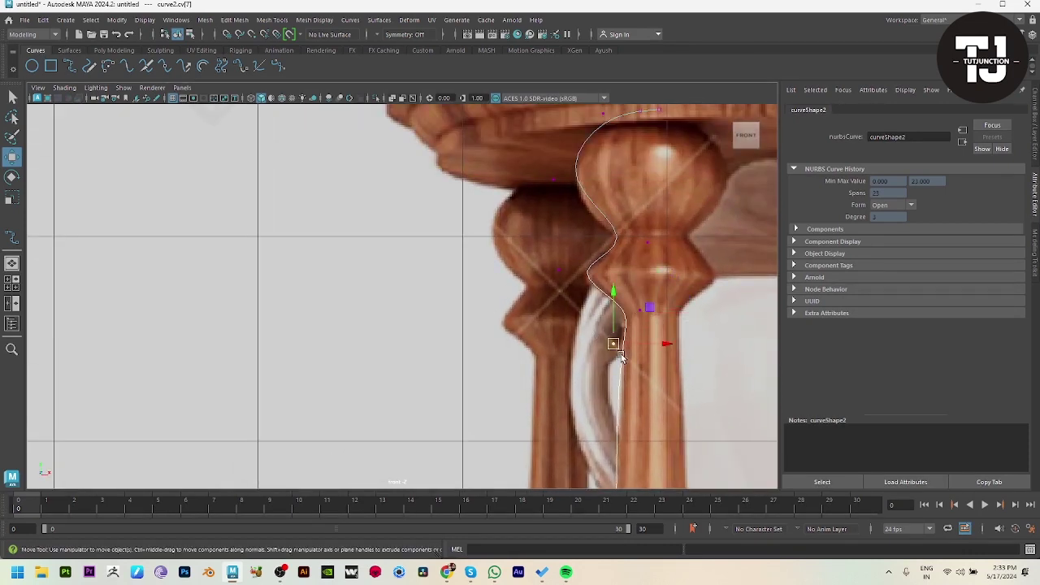
Adjust the control vertices at the top collar so the curve follows its rim and the neck above it
click(620, 350)
alt+middle_drag(632, 332, 606, 378)
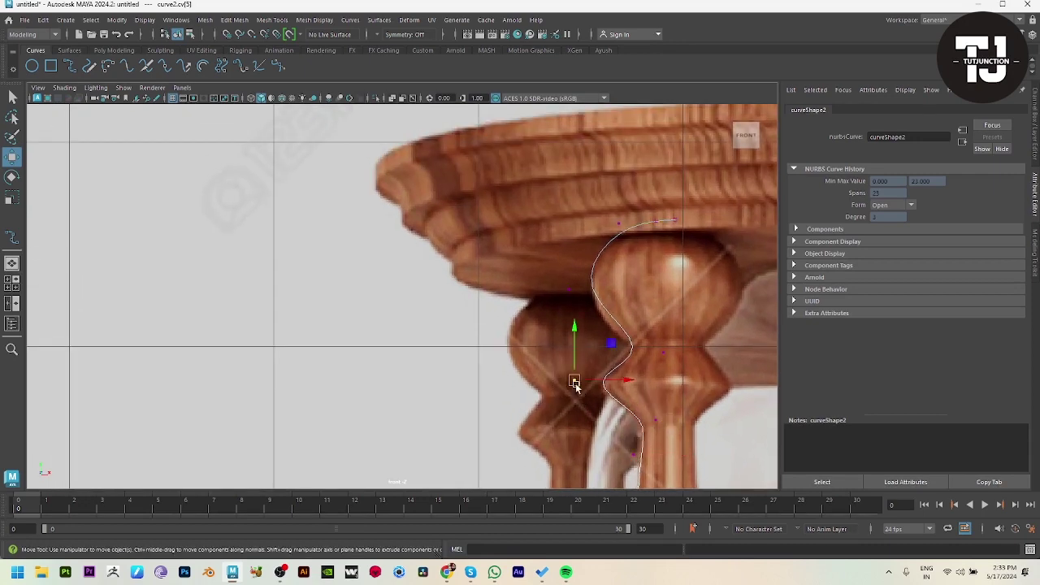
drag(575, 386, 573, 383)
click(662, 355)
drag(662, 355, 657, 356)
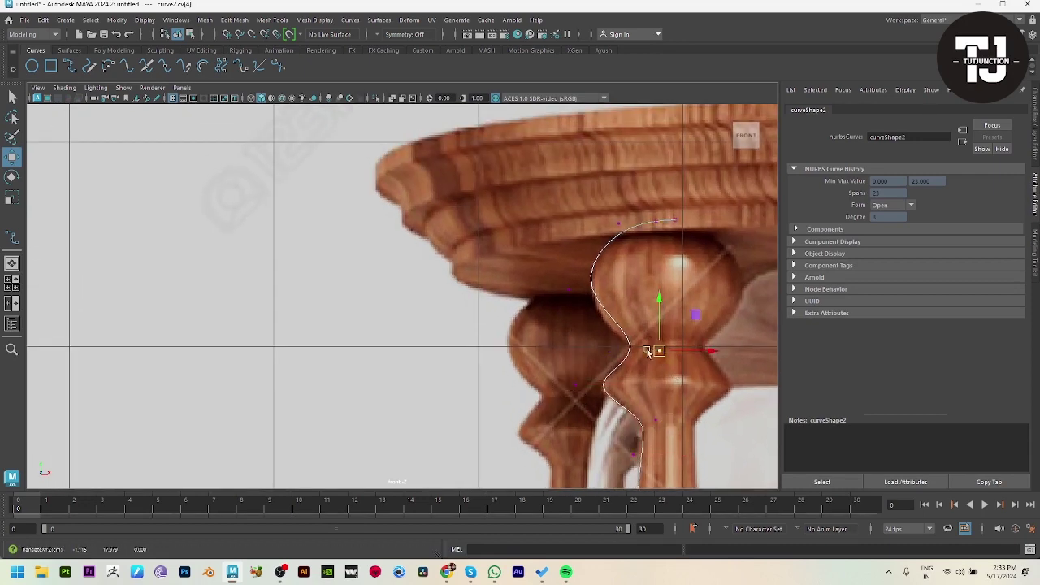
Shift the two control vertices on the top ball so the curve matches its rounded left side
click(569, 291)
drag(568, 290, 568, 306)
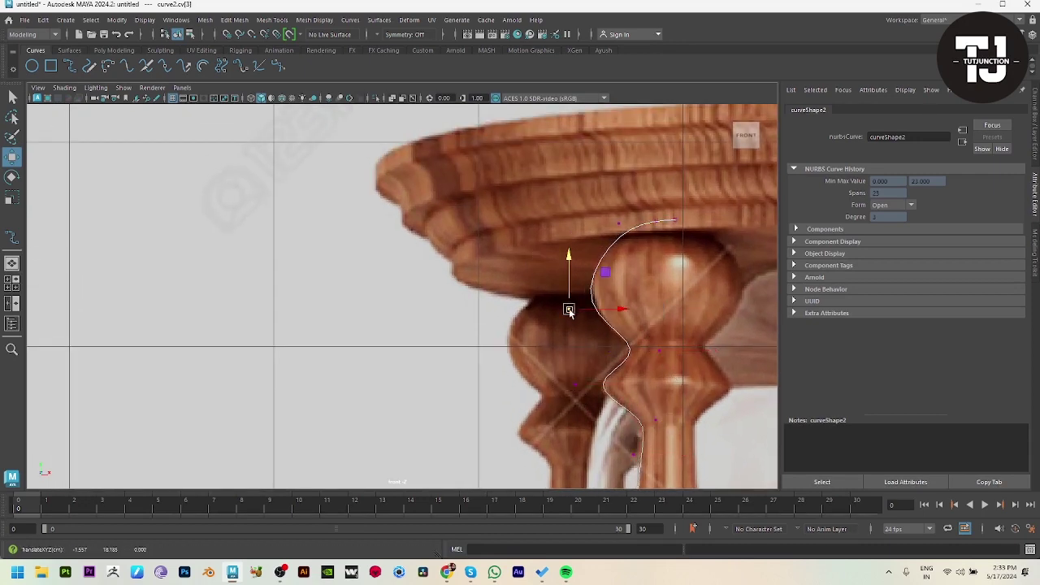
click(622, 229)
drag(619, 228, 611, 232)
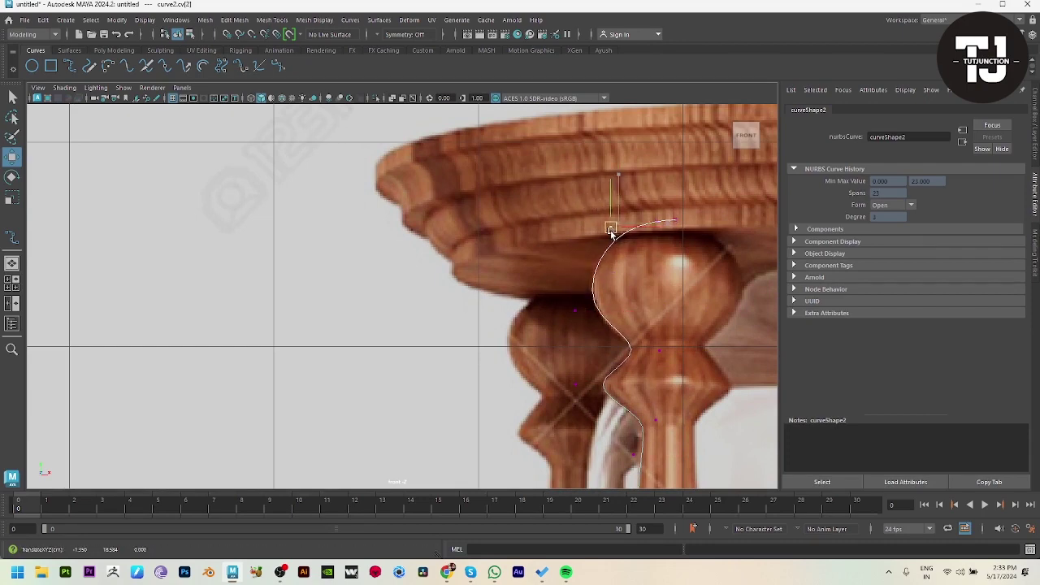
Return to object mode in the perspective view and revolve the pillar curve into a surface
key(space)
key(space)
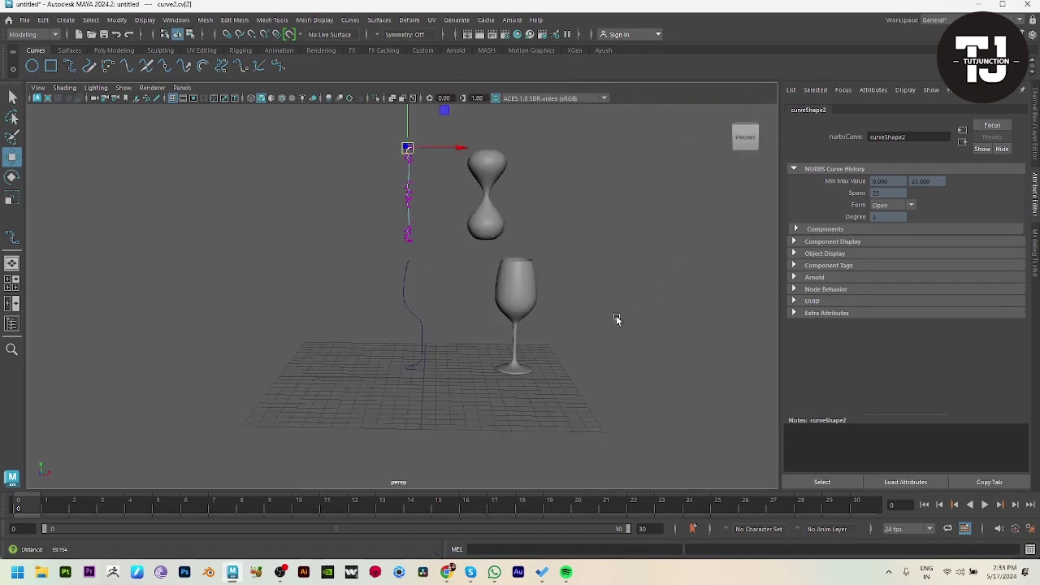
right_drag(407, 197, 479, 151)
click(334, 236)
alt+middle_drag(377, 197, 390, 241)
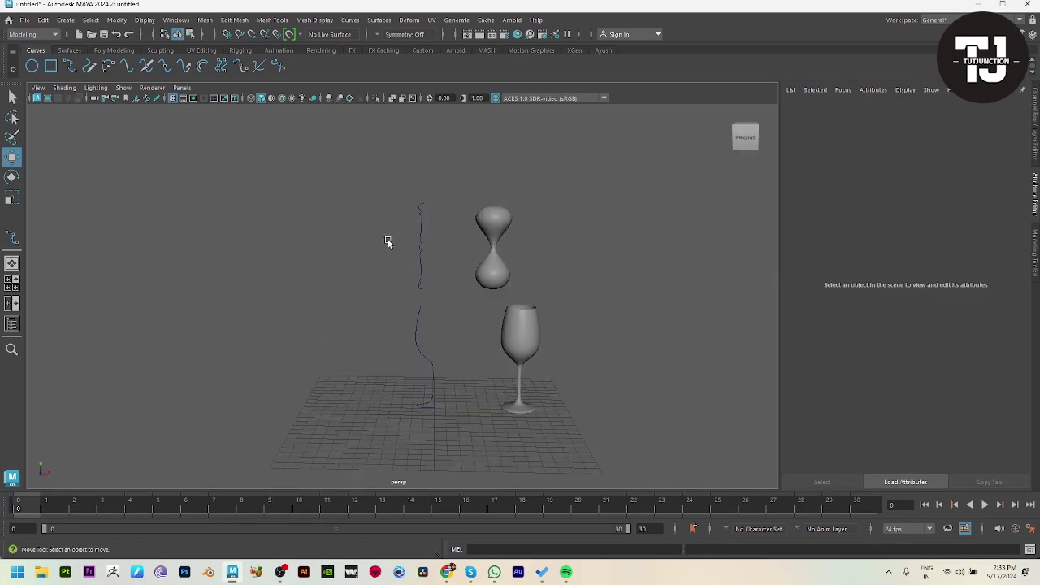
click(421, 240)
click(70, 50)
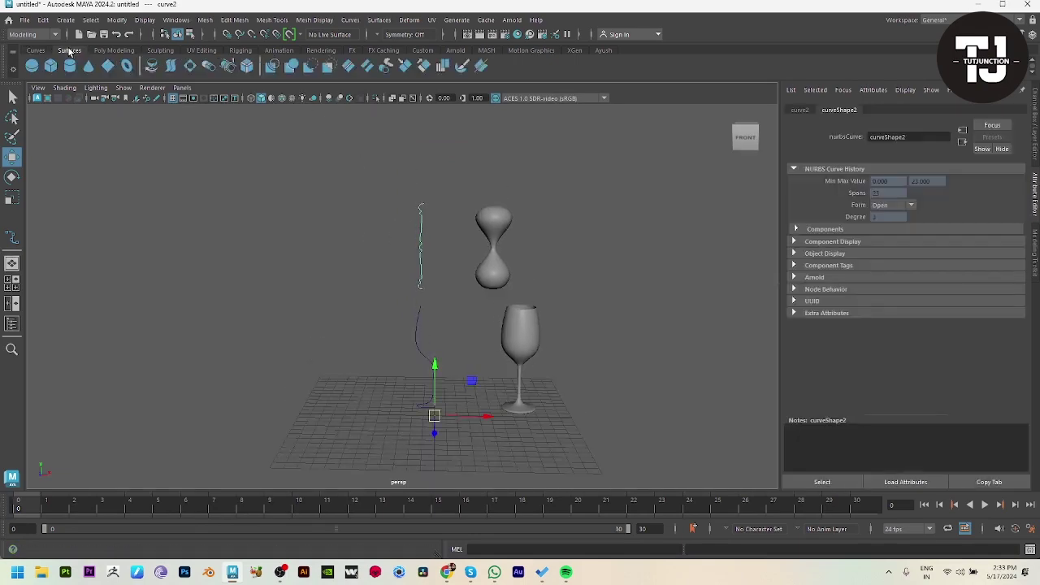
click(151, 66)
Center the revolved pillar surface's pivot and move it in the front view to the right of the hourglass glass
key(space)
key(space)
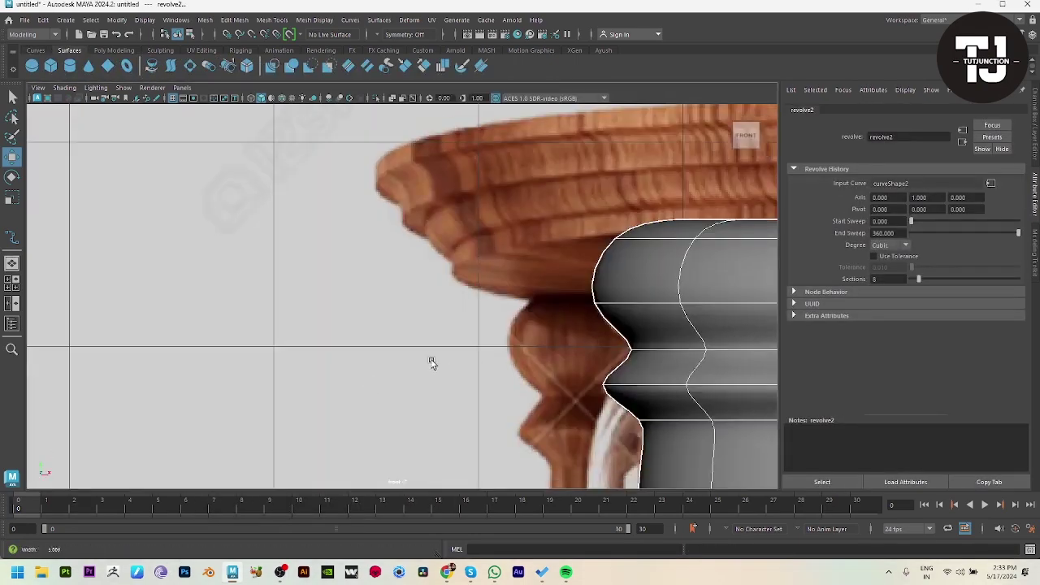
key(a)
click(448, 323)
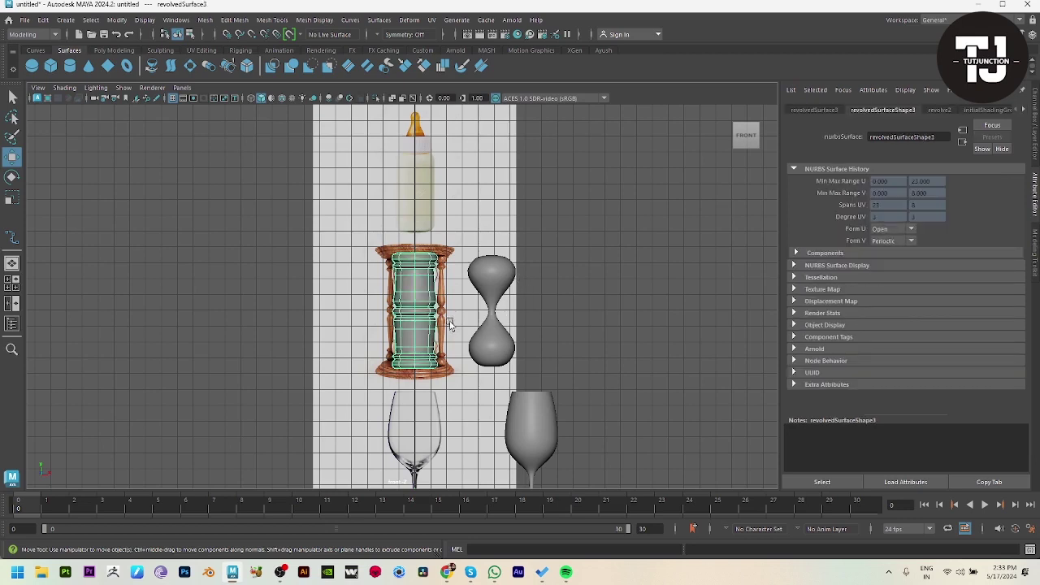
click(113, 22)
click(151, 108)
drag(470, 311, 593, 309)
Center the pillar profile curve's pivot and shift the curve toward the revolve axis to slim the surface to pillar thickness
click(395, 289)
scroll(396, 284, up, 5)
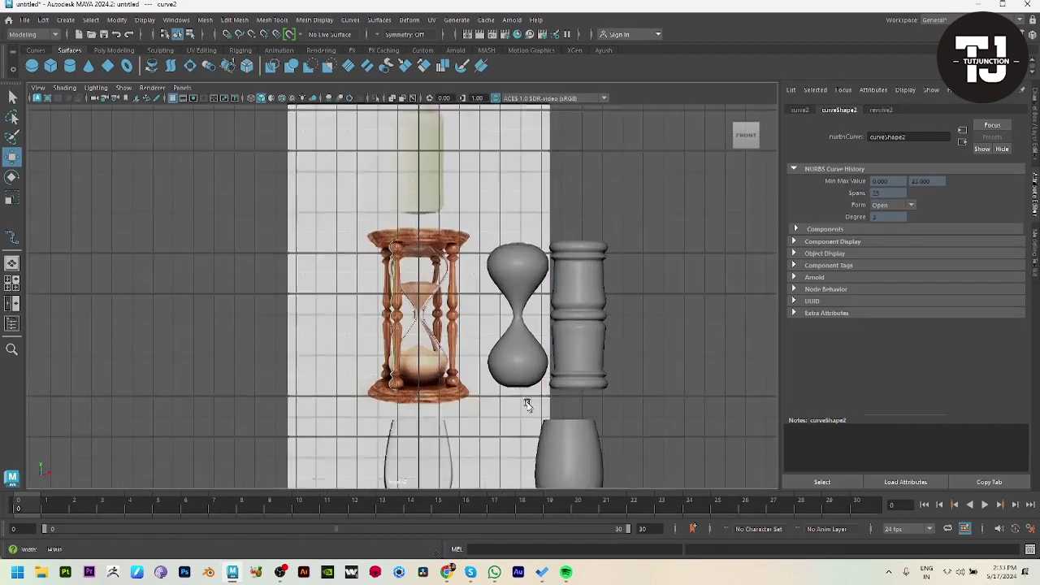
click(123, 23)
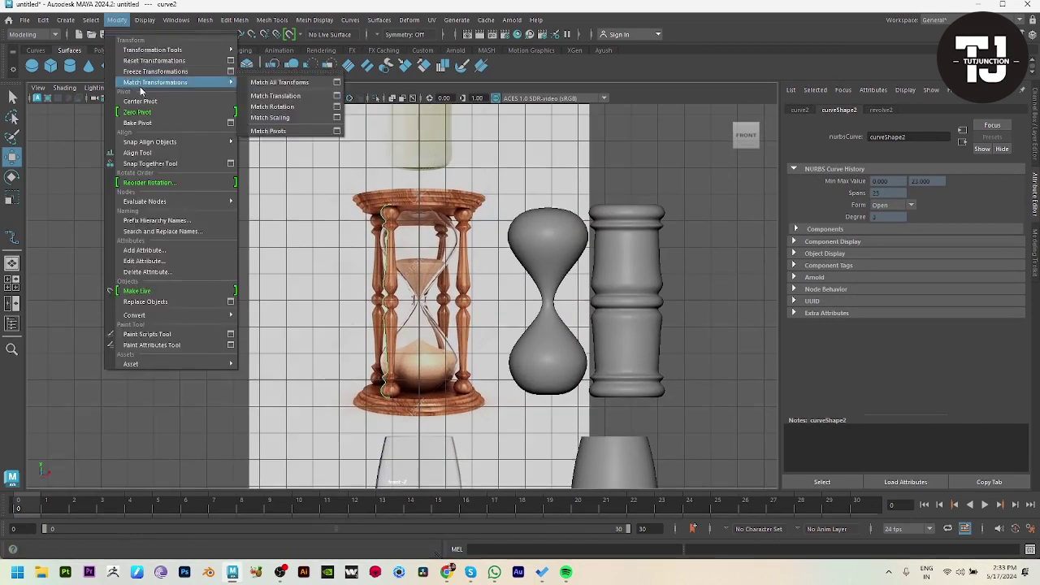
click(142, 101)
scroll(474, 260, up, 5)
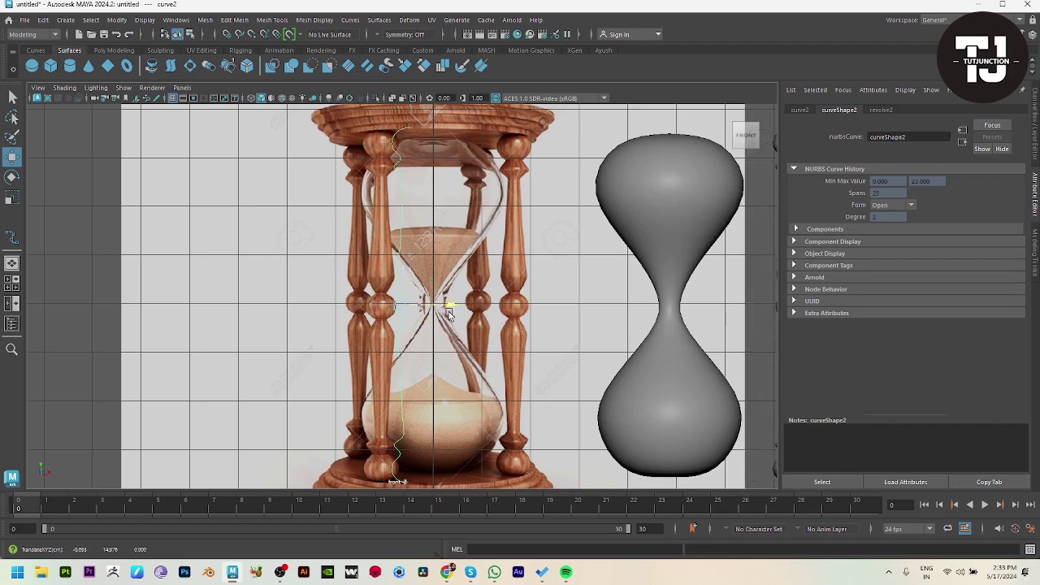
scroll(391, 325, down, 3)
middle_drag(379, 318, 398, 321)
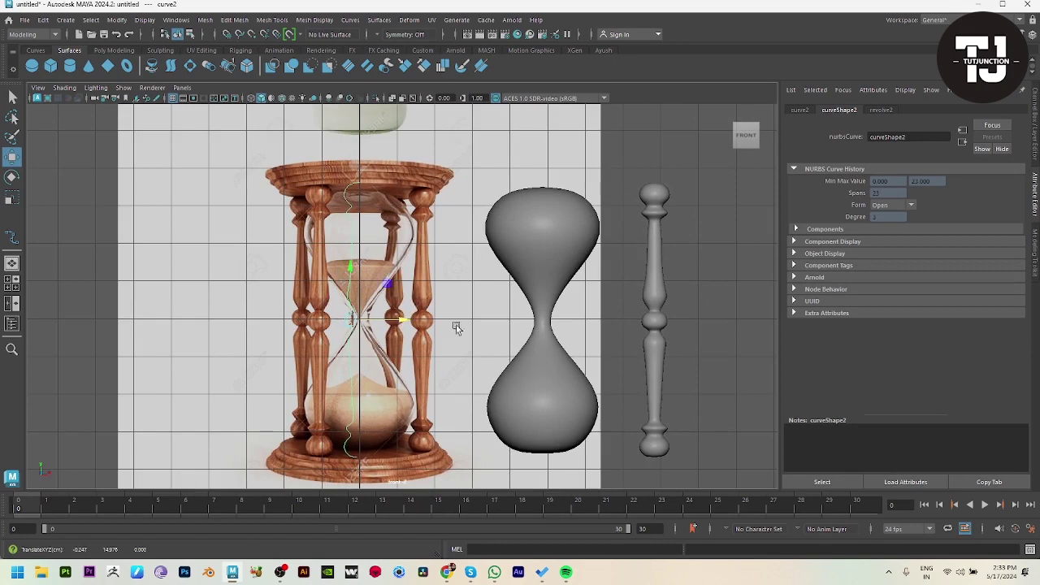
click(697, 291)
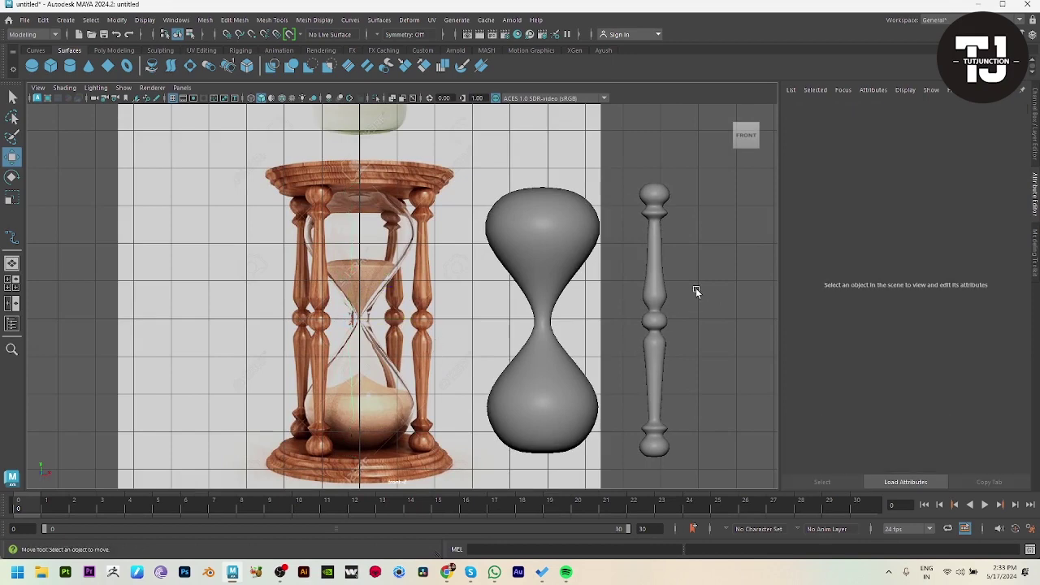
Move the slim pillar onto the front-left pillar of the reference image and the glass surface onto the hourglass center
click(664, 273)
middle_drag(695, 333, 372, 327)
click(568, 341)
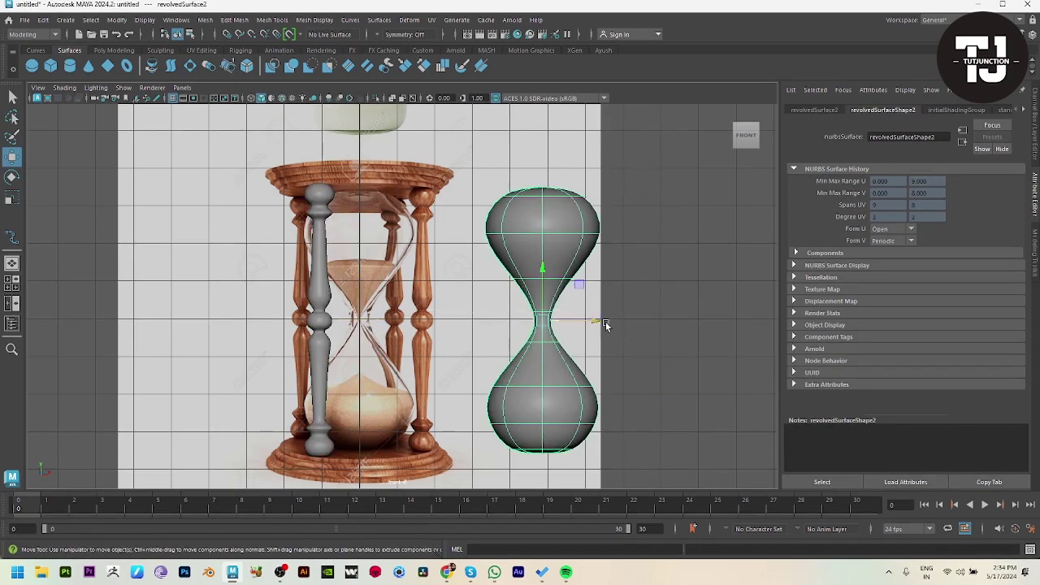
middle_drag(605, 325, 413, 321)
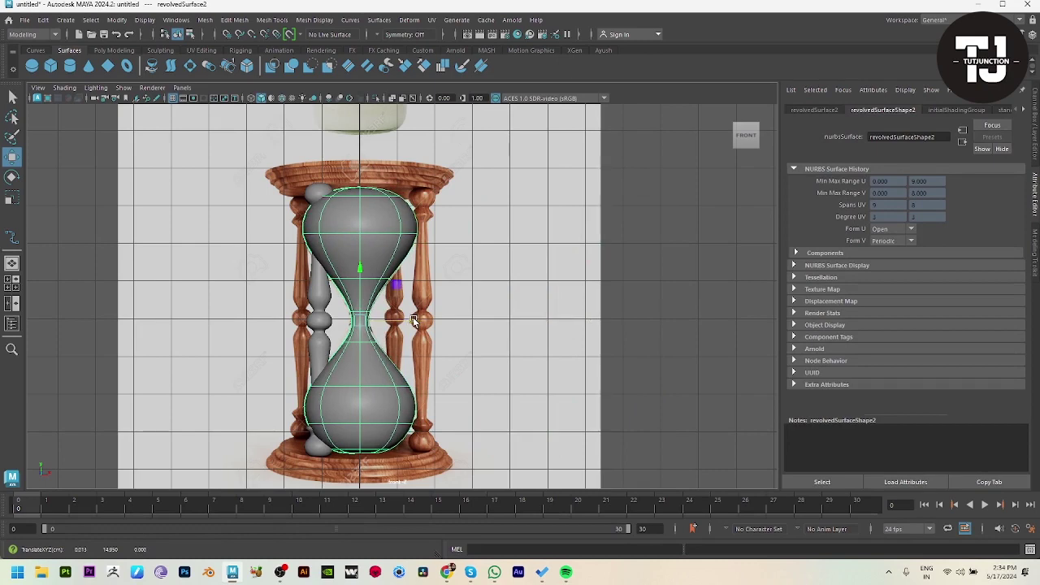
Move the pillar forward in the perspective view so it stands in front of the hourglass glass
click(324, 316)
key(space)
key(space)
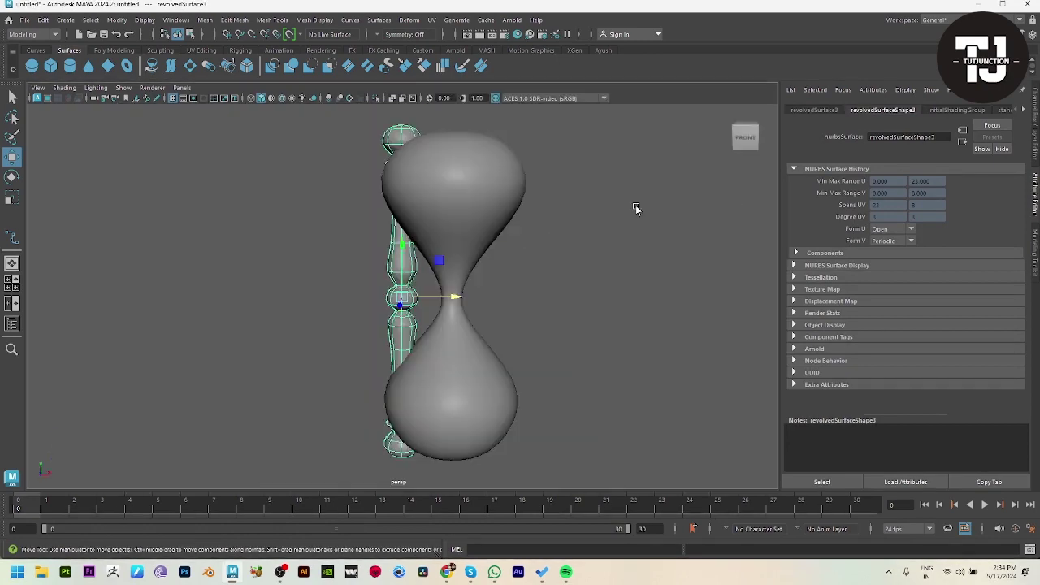
scroll(483, 319, down, 1)
alt+drag(433, 294, 358, 275)
scroll(463, 305, down, 3)
key(space)
key(space)
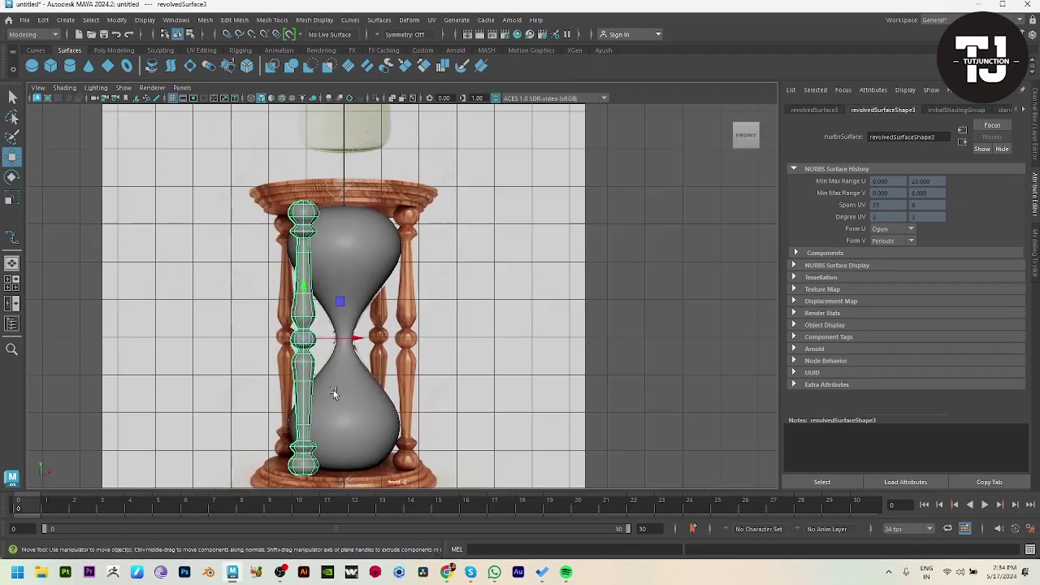
Duplicate the pillar and move the copy across to the front-right side of the glass
key(ctrl+d)
drag(360, 335, 457, 329)
Duplicate the front-right pillar twice and place the copies at the back-right and back-left of the hourglass glass
key(space)
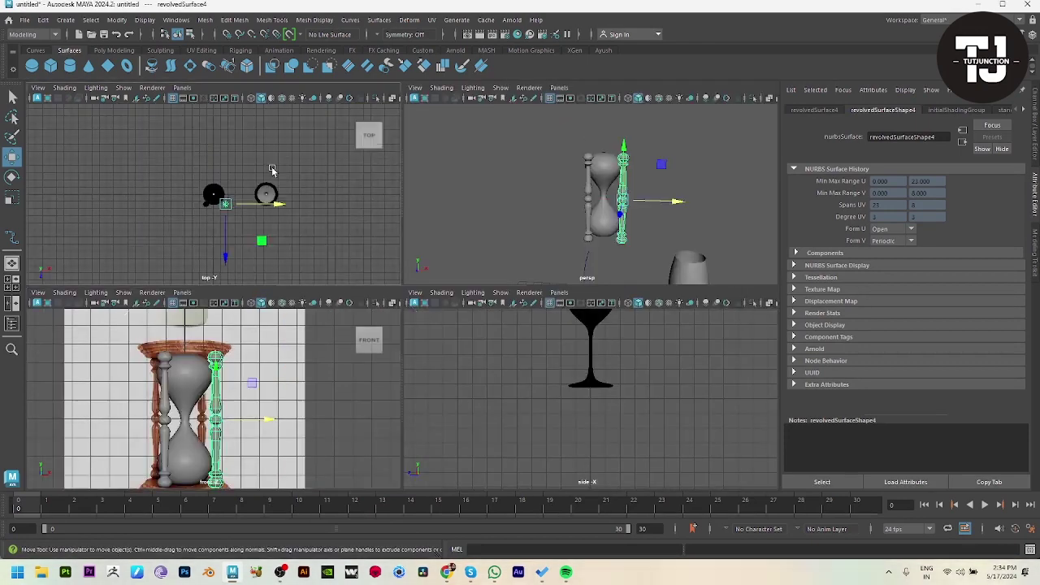
key(space)
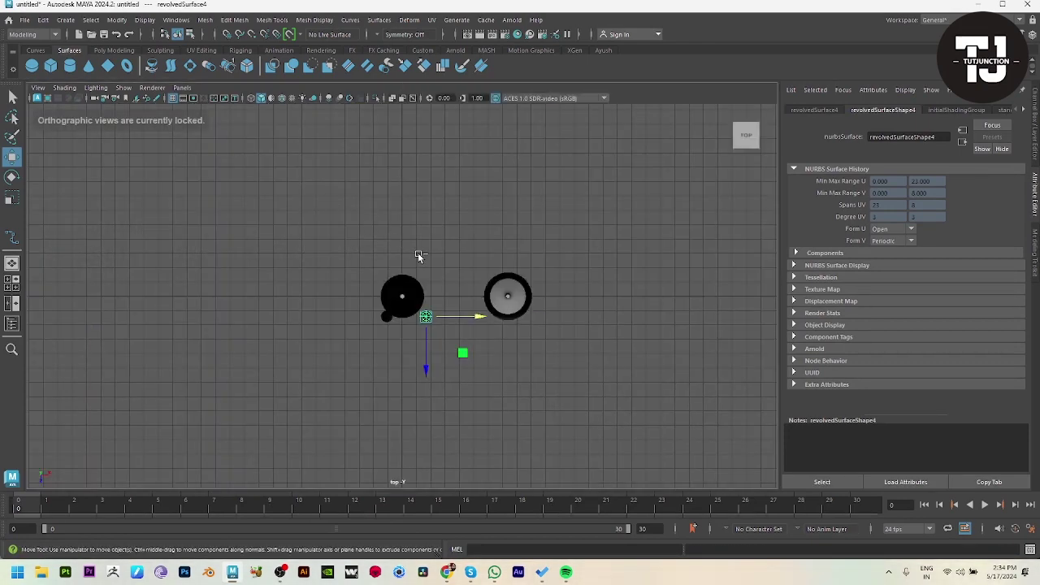
key(ctrl+d)
key(space)
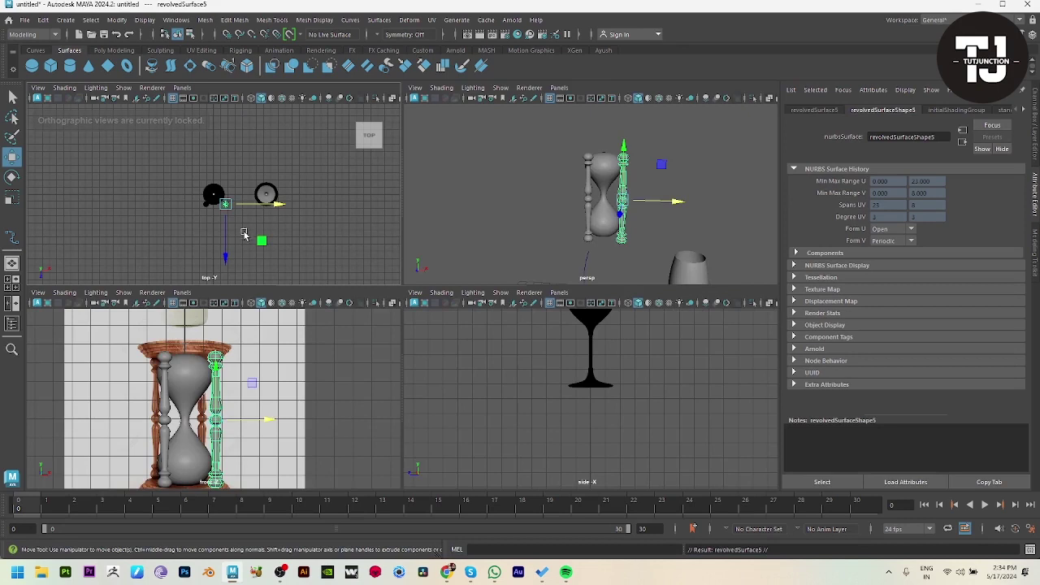
drag(226, 252, 231, 218)
mouse_move(269, 170)
mouse_down()
mouse_move(281, 169)
mouse_move(254, 167)
mouse_up()
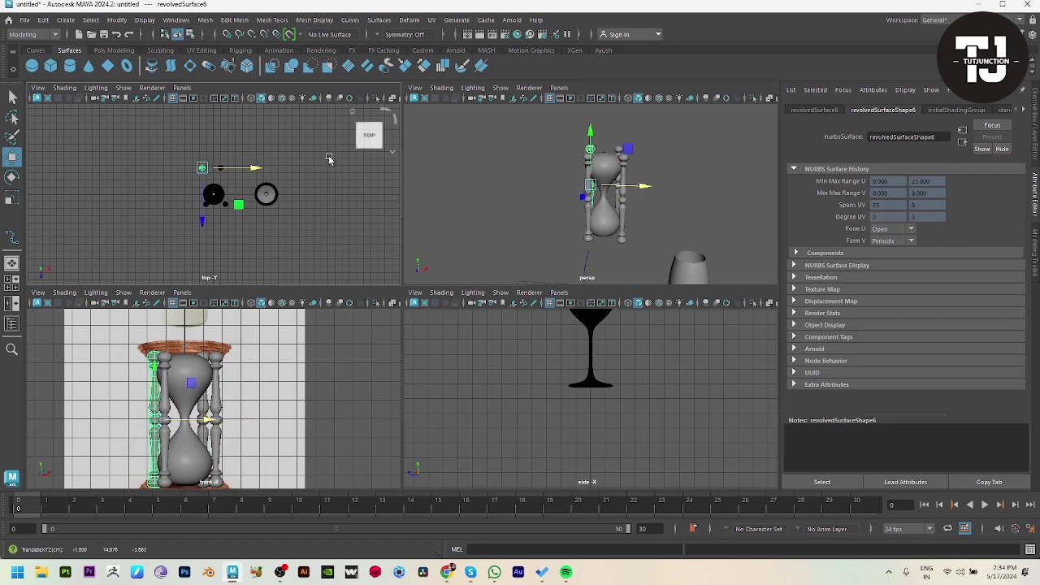
Select the two back pillars together and move them forward so they stand close to the glass
key(space)
alt+drag(550, 271, 537, 343)
click(641, 321)
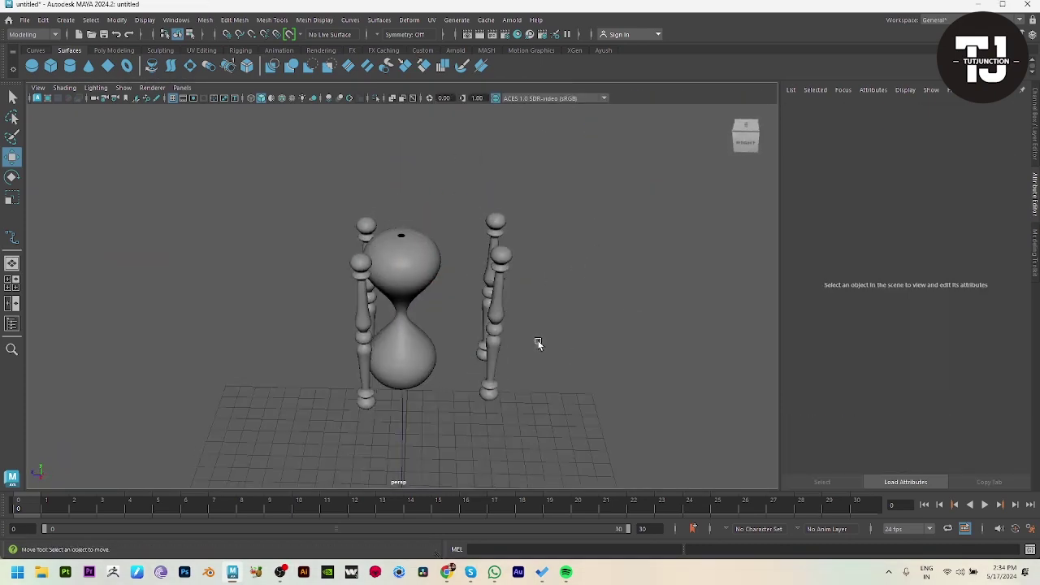
drag(458, 185, 527, 310)
drag(462, 346, 477, 306)
mouse_move(413, 317)
mouse_down()
mouse_move(584, 331)
mouse_move(585, 360)
mouse_move(323, 309)
mouse_move(369, 327)
mouse_move(400, 319)
mouse_up()
click(458, 393)
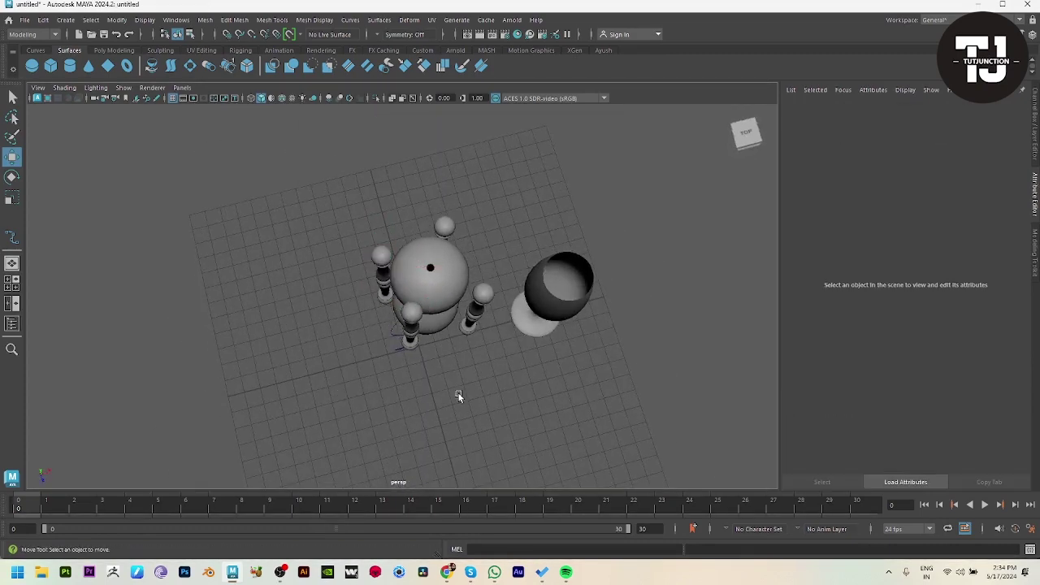
alt+drag(458, 393, 583, 307)
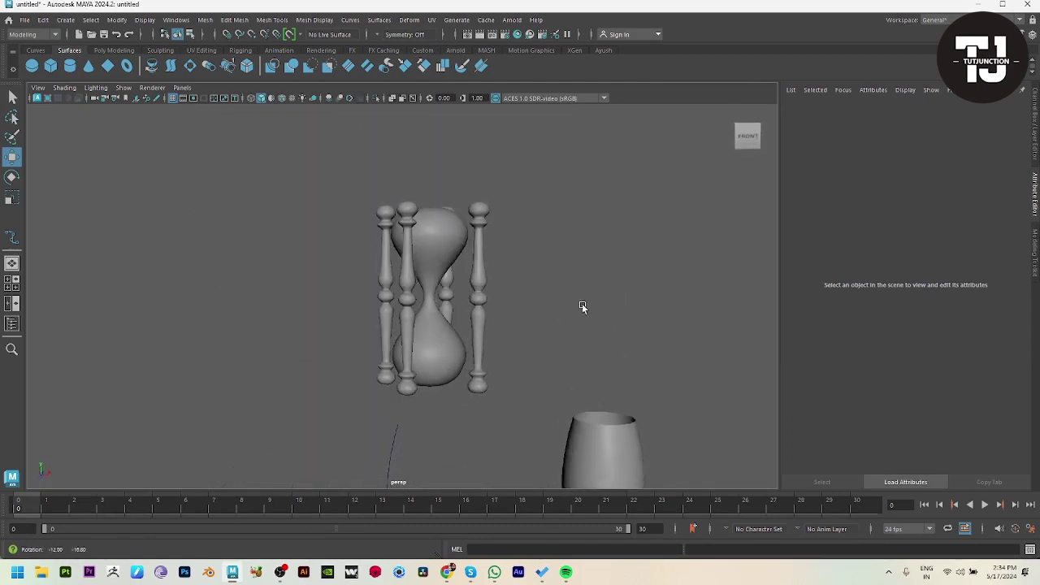
In the front view's wireframe display, trace the left half of the hourglass's top wooden plate with a curve, starting and ending at the center axis
key(space)
key(space)
alt+middle_drag(442, 331, 453, 421)
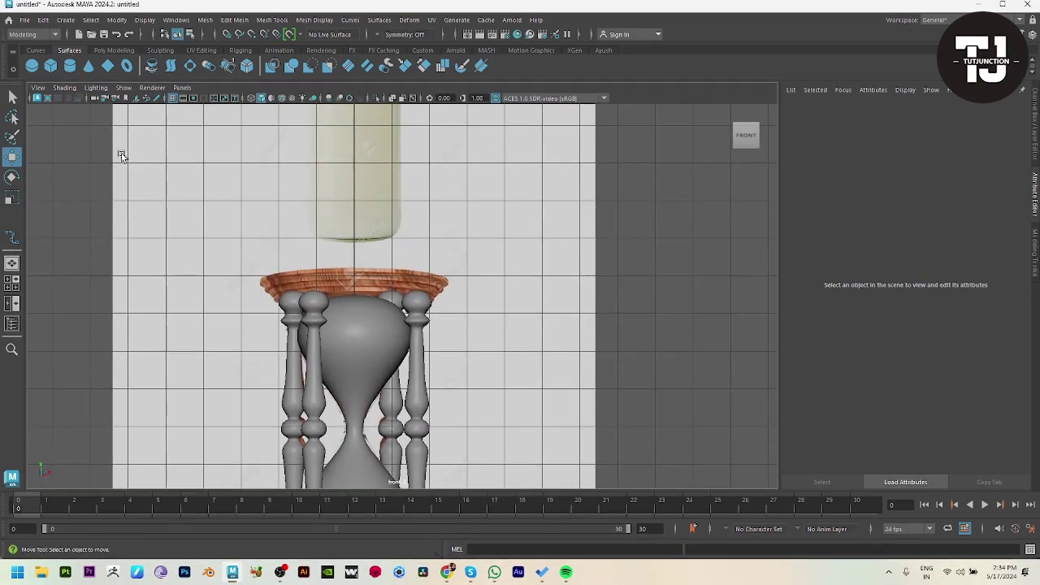
click(36, 50)
scroll(314, 317, up, 5)
scroll(381, 290, down, 2)
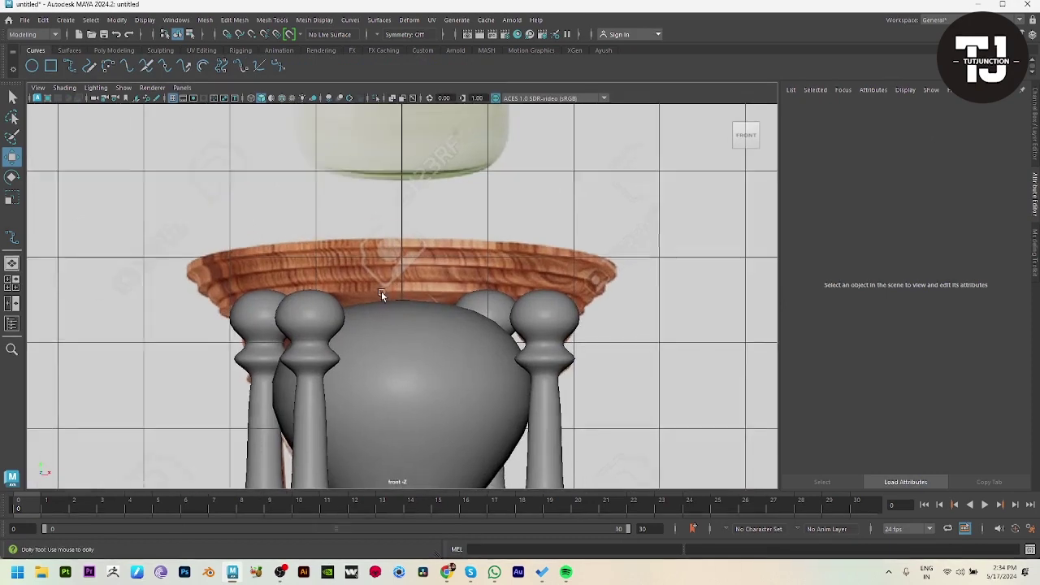
key(4)
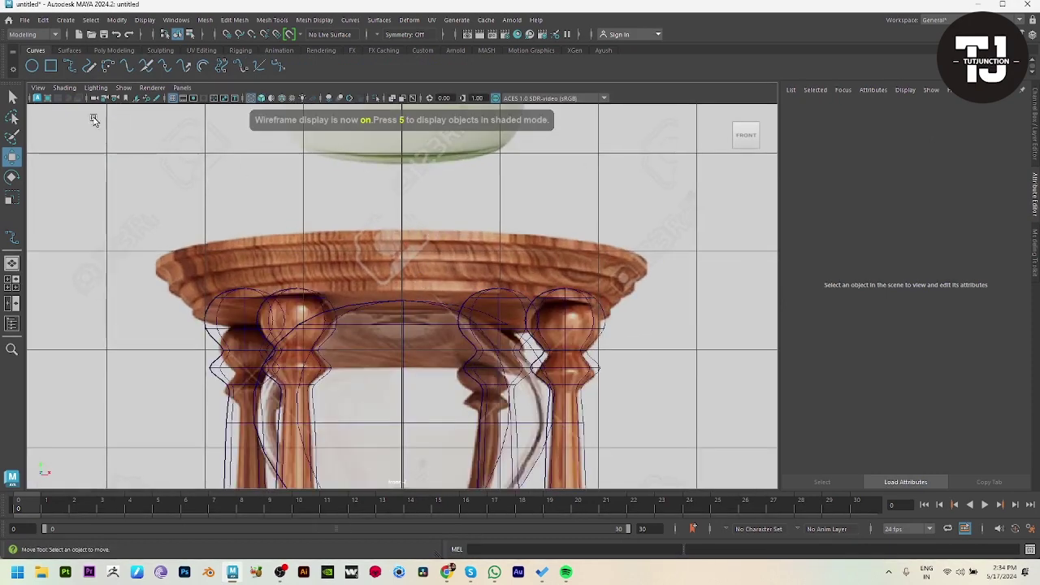
click(69, 65)
click(402, 229)
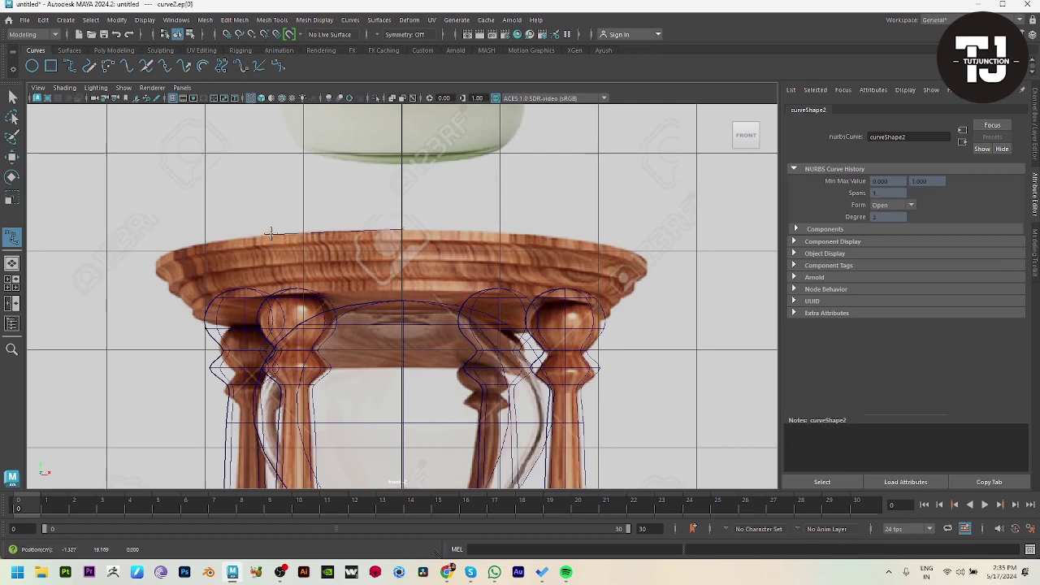
click(182, 249)
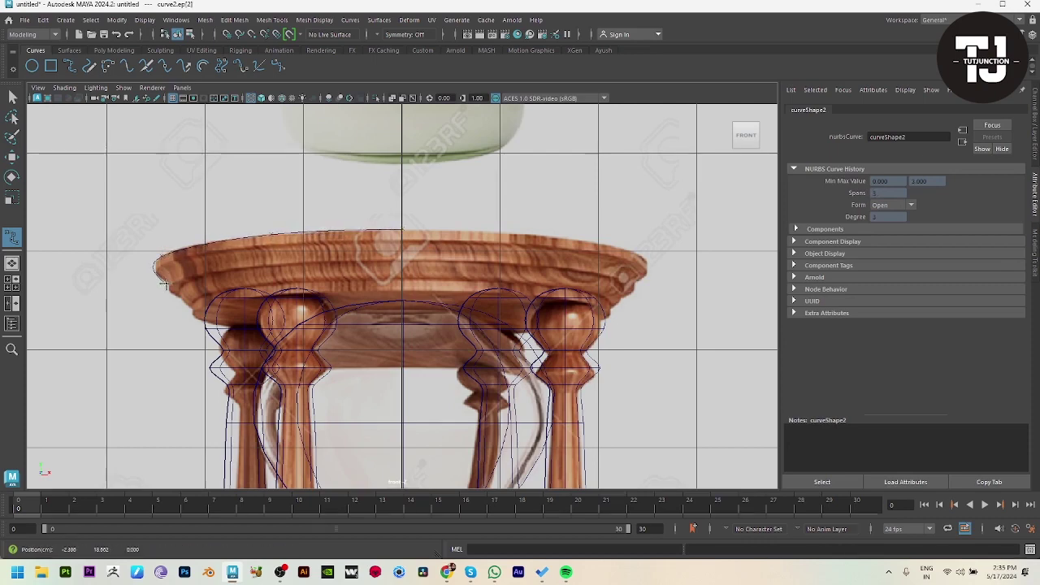
click(175, 291)
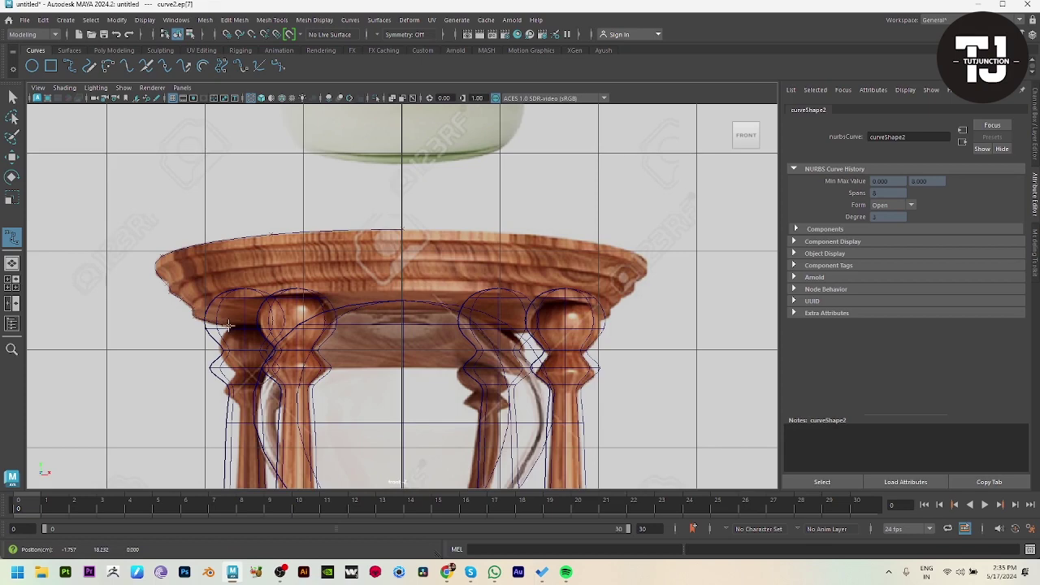
click(373, 336)
key(w)
Revolve the plate's profile curve into a round surface resting on top of the pillars
key(space)
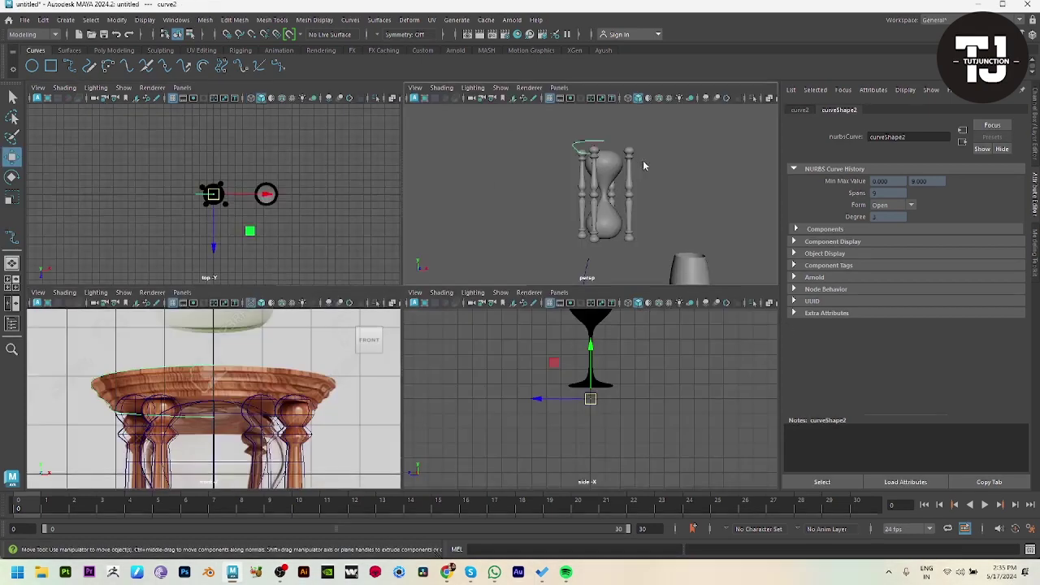
key(space)
click(79, 50)
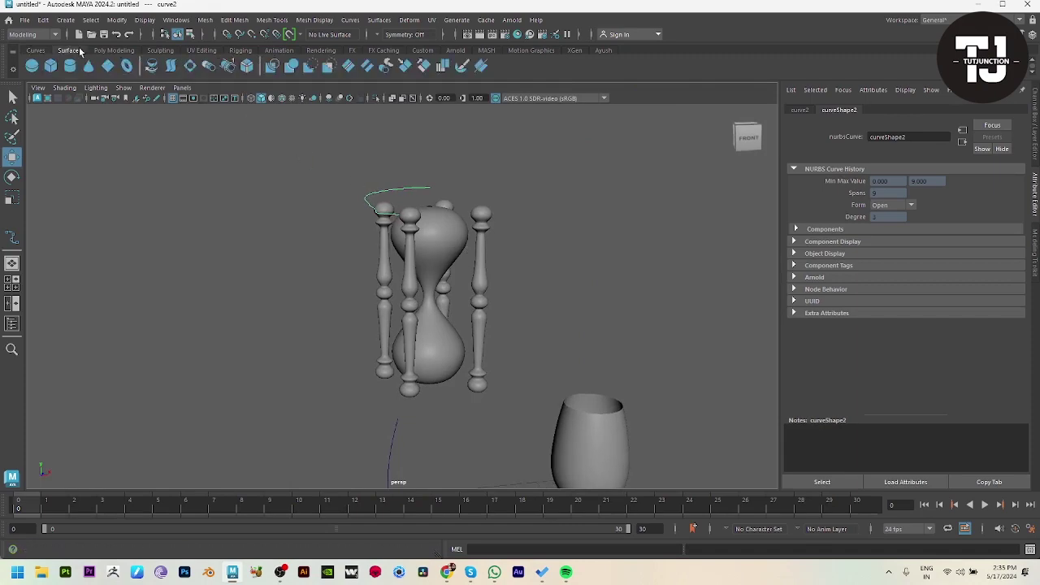
click(153, 69)
key(space)
key(space)
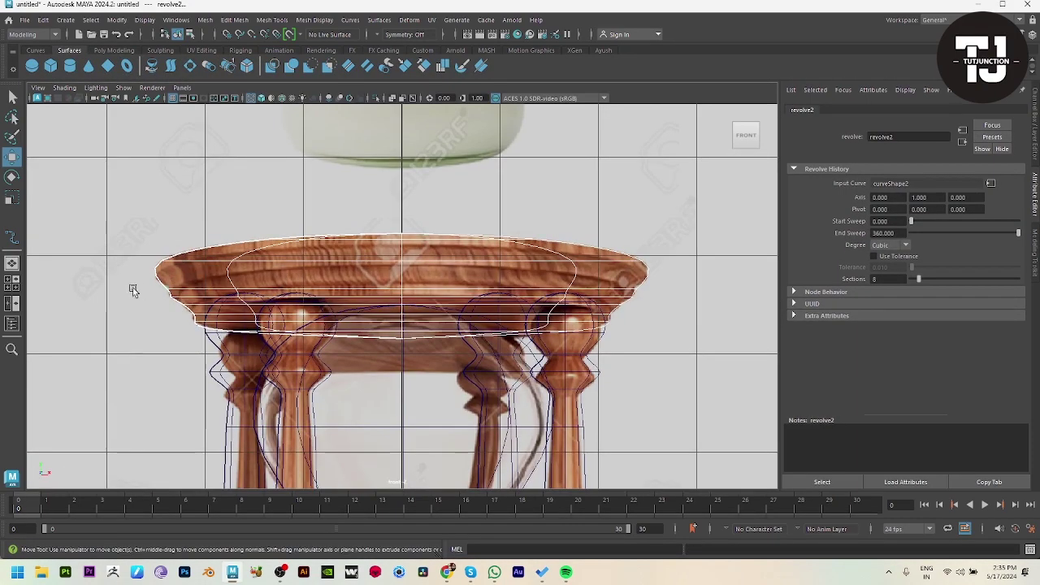
click(160, 279)
click(238, 244)
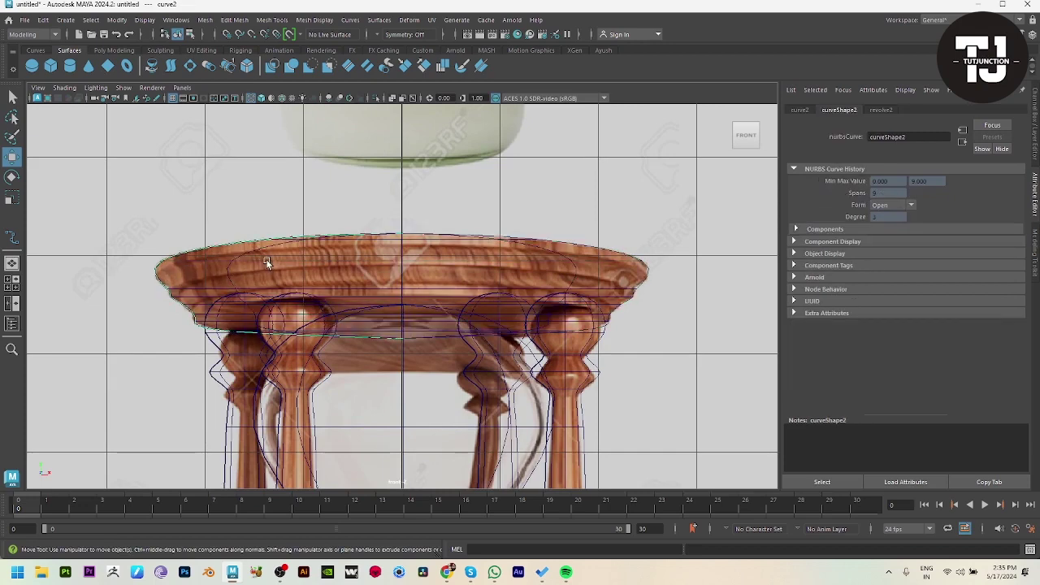
click(490, 233)
key(space)
key(space)
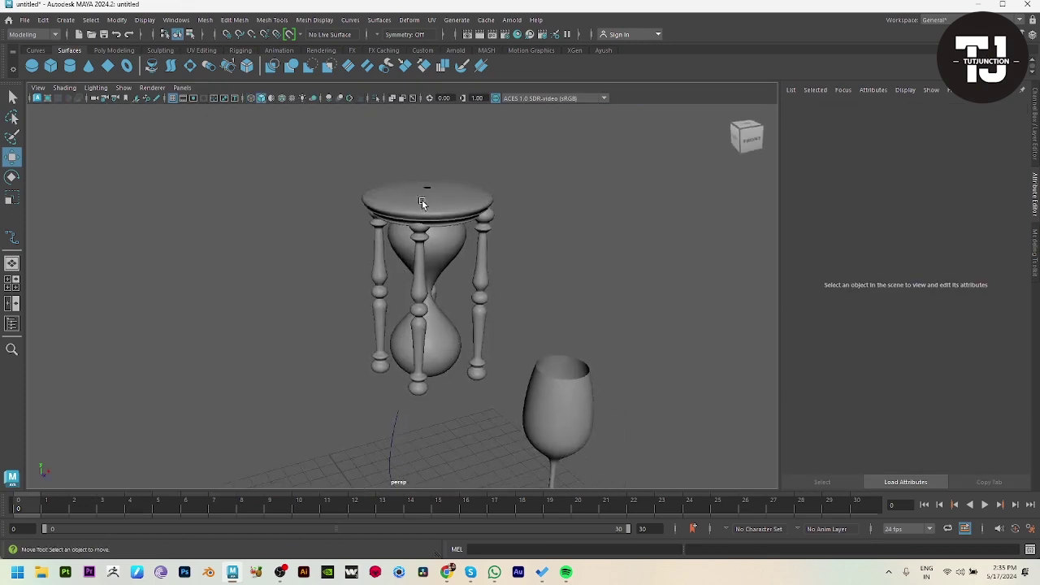
Select the revolved top plate and center its pivot
click(421, 200)
scroll(422, 200, up, 2)
click(117, 19)
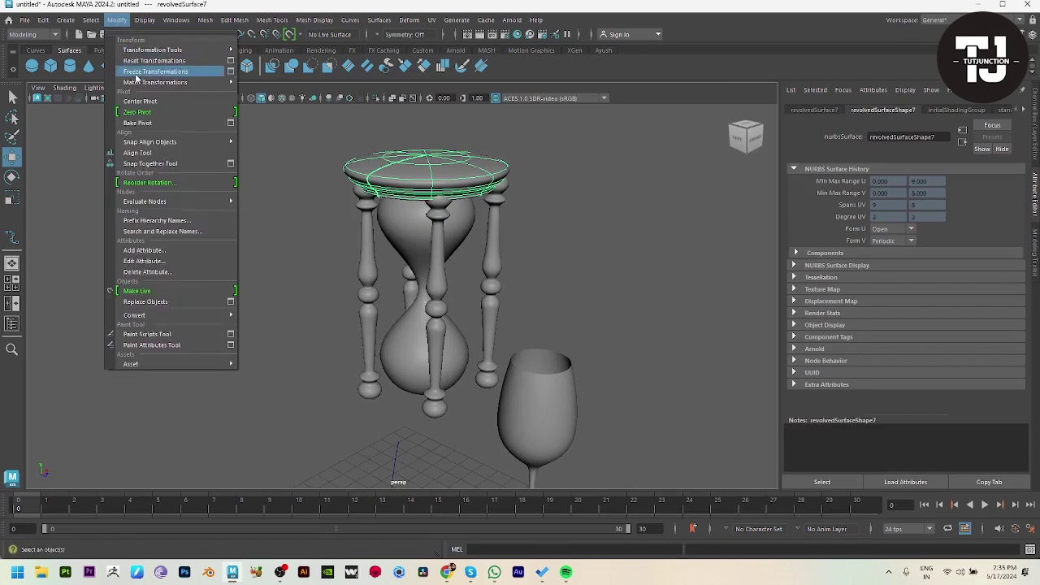
click(137, 72)
Try to enlarge the top plate uniformly by about 1.11 and shift it about 0.3 along the X axis
scroll(526, 285, up, 3)
key(r)
alt+drag(548, 183, 504, 255)
key(w)
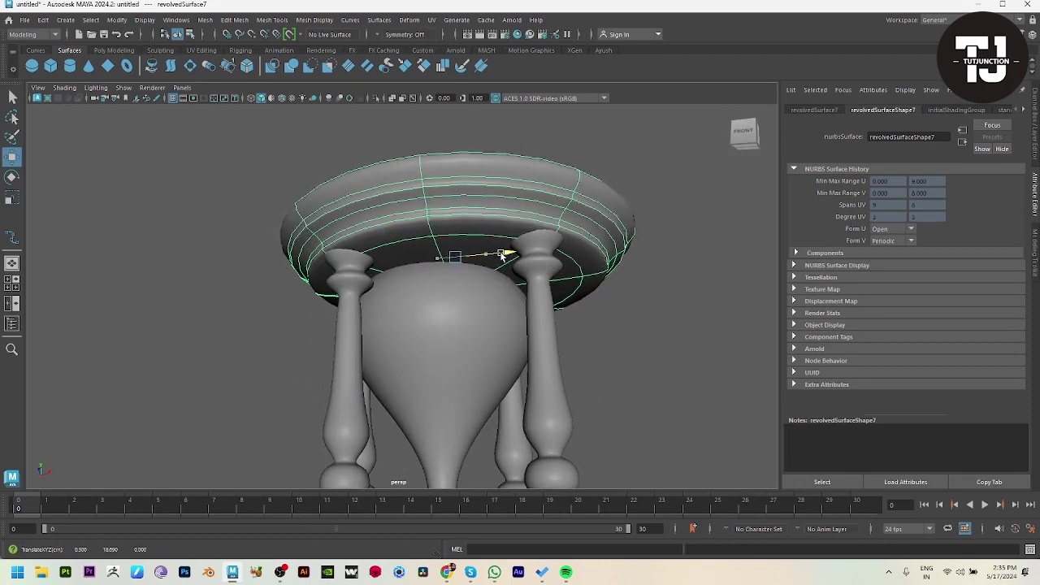
alt+drag(412, 302, 163, 318)
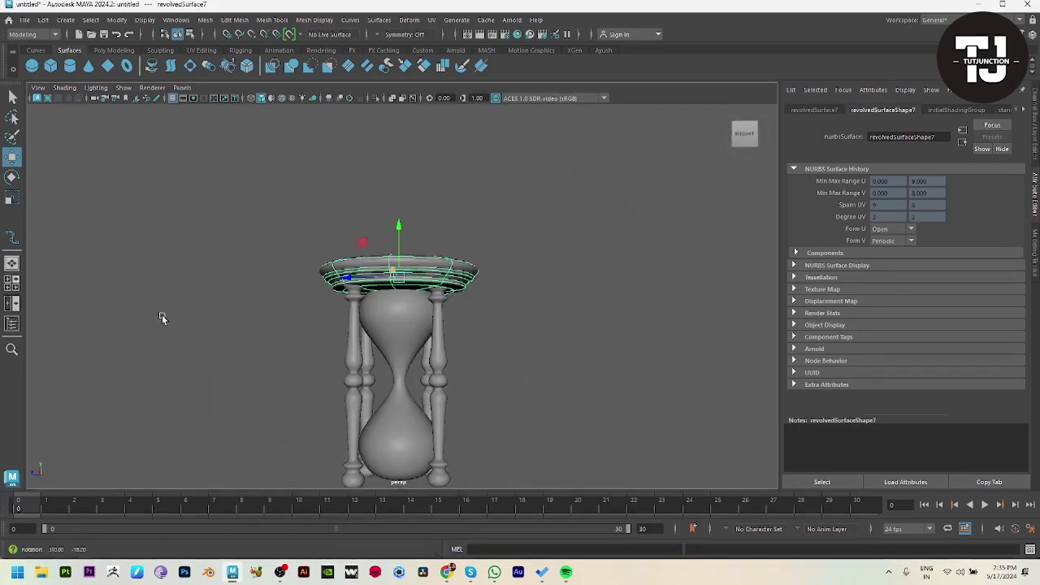
Compare the top plate with the reference image in the front view and undo its sideways shift and enlargement
key(space)
drag(164, 377, 176, 407)
alt+right_drag(415, 399, 284, 422)
alt+middle_drag(439, 459, 435, 382)
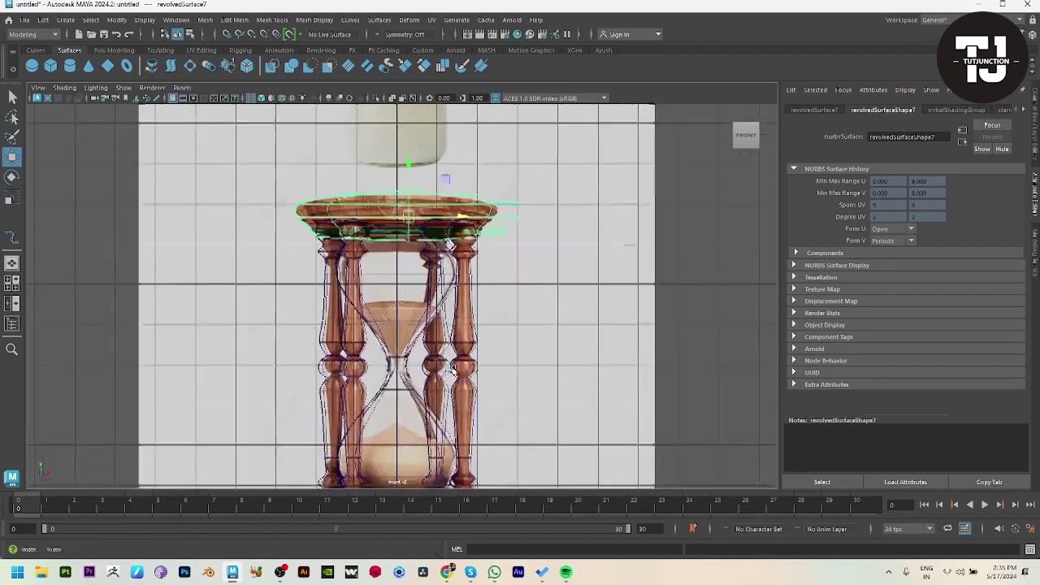
alt+right_drag(438, 382, 457, 381)
middle_drag(457, 382, 445, 382)
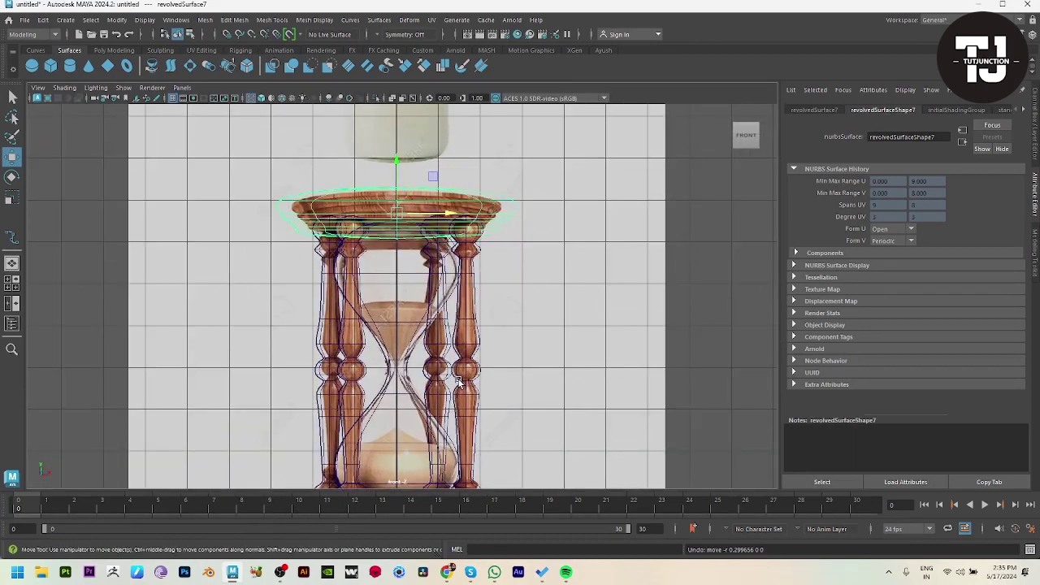
key(ctrl+z)
Move the back-right pillar inward toward the glass so it stands beneath the top plate
key(space)
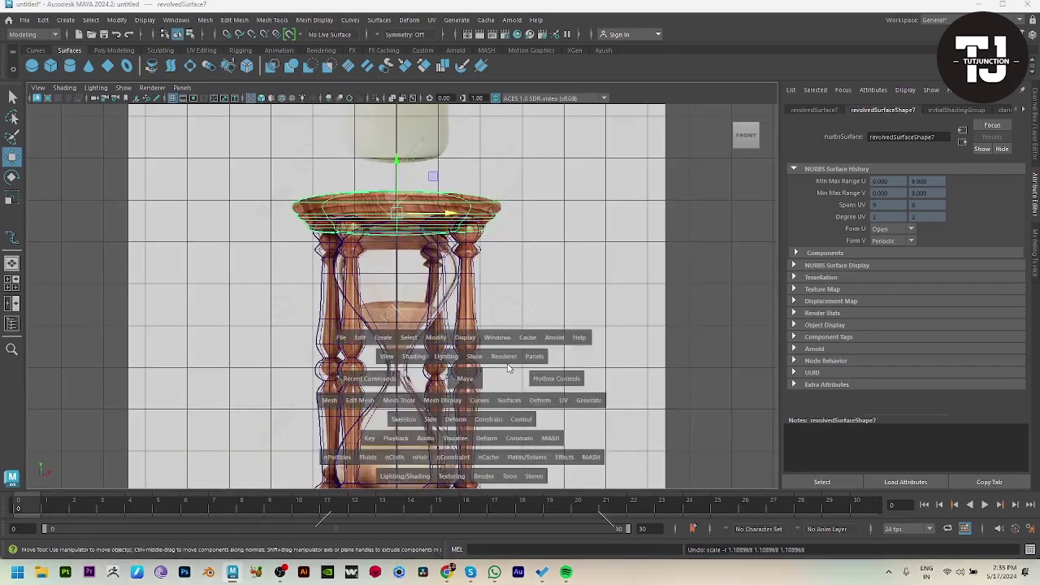
drag(459, 382, 461, 341)
alt+right_drag(585, 304, 508, 326)
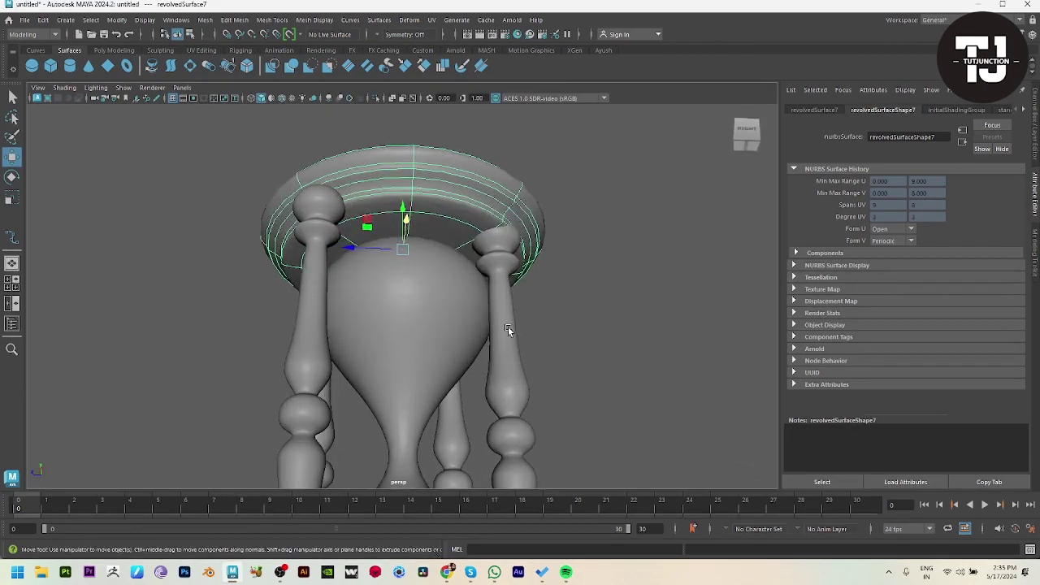
click(508, 328)
alt+drag(508, 328, 545, 390)
alt+drag(494, 477, 406, 397)
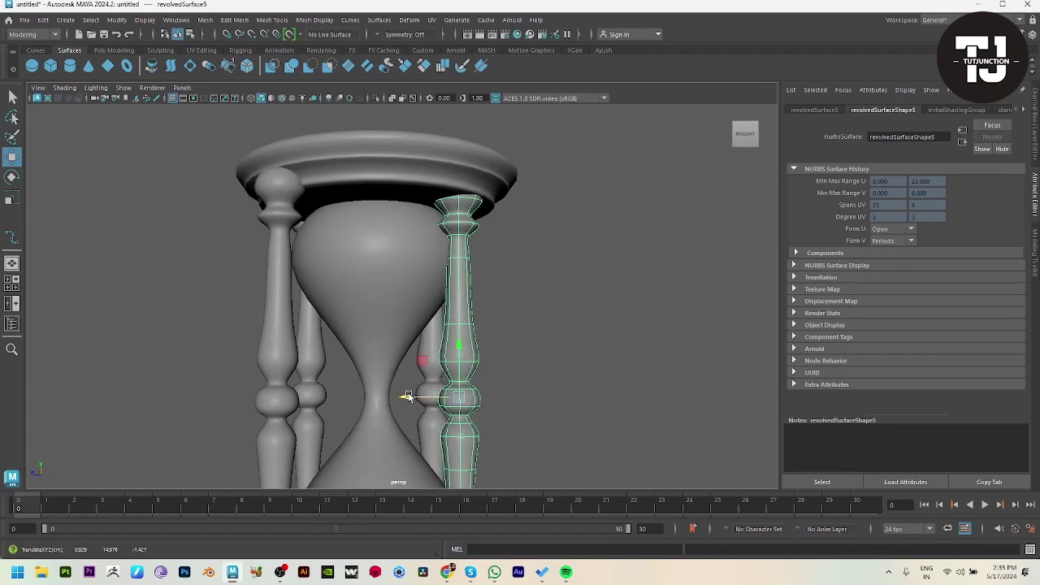
Move the front-right and front-left pillars inward so both stand under the rim of the top plate
click(274, 370)
alt+drag(275, 370, 445, 410)
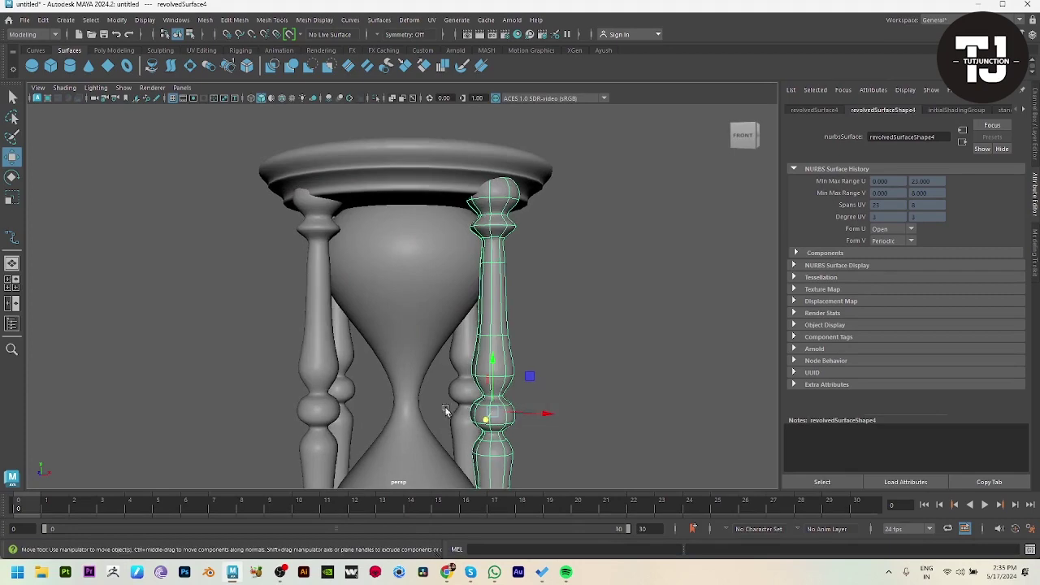
drag(529, 412, 385, 338)
click(347, 385)
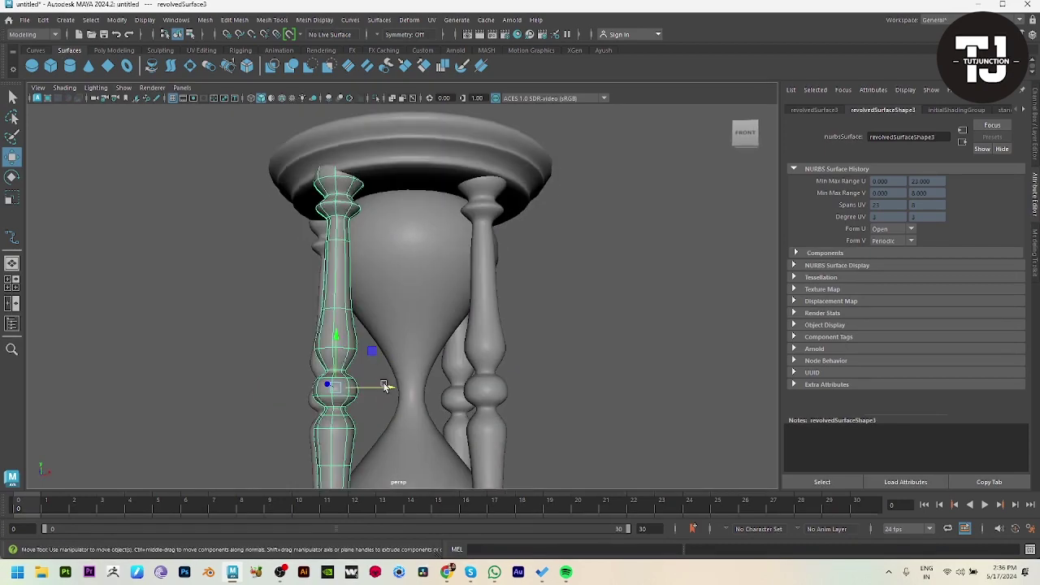
drag(386, 390, 409, 394)
alt+drag(311, 408, 478, 410)
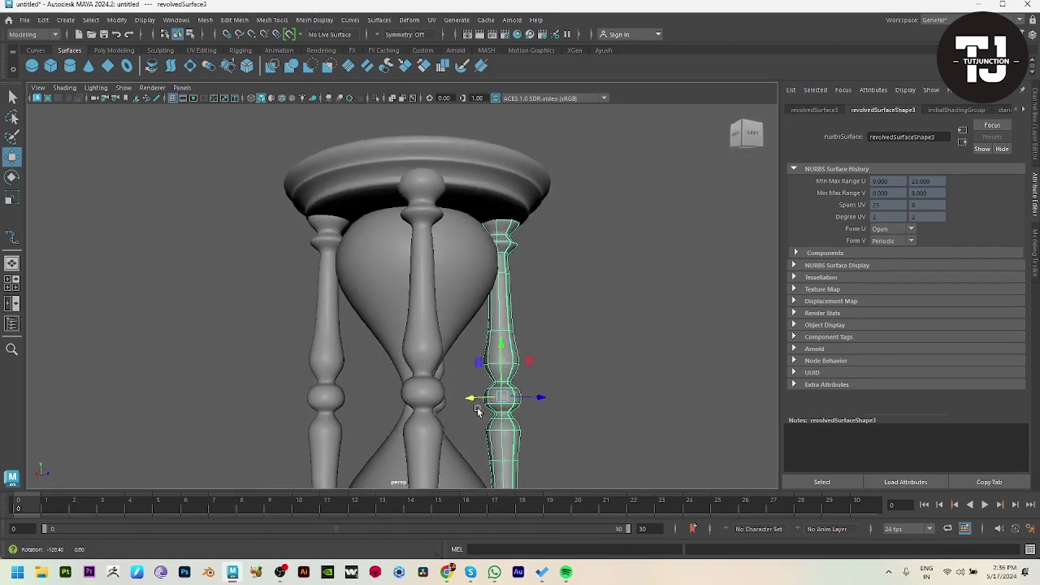
Move the back-left pillar inward under the top plate to even out the four pillars, and clear the selection
click(422, 359)
mouse_move(437, 362)
alt+mouse_down()
mouse_move(561, 406)
mouse_move(444, 360)
alt+mouse_up()
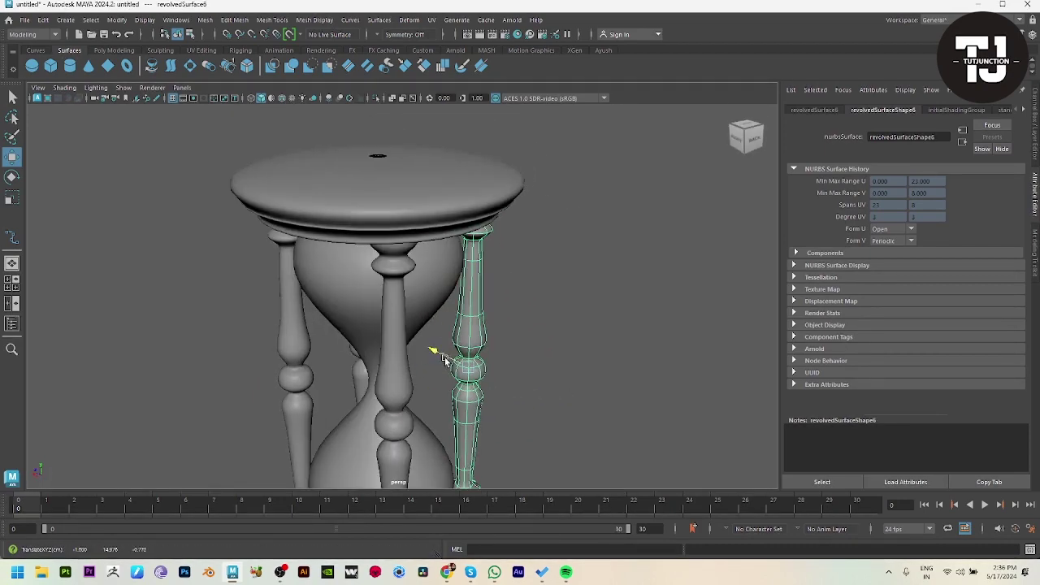
alt+drag(466, 410, 428, 395)
click(595, 394)
scroll(587, 399, down, 5)
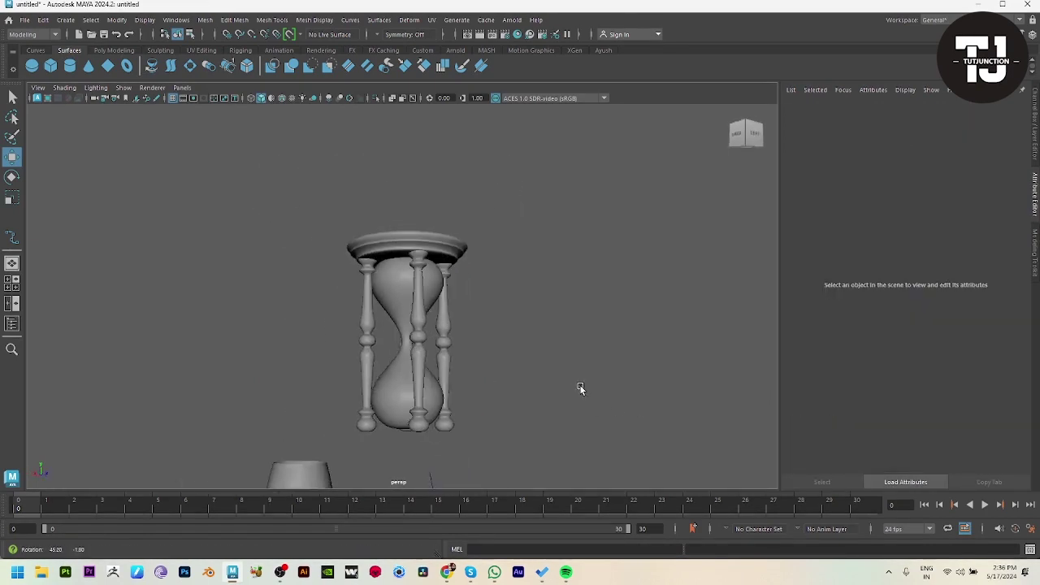
alt+drag(581, 390, 390, 398)
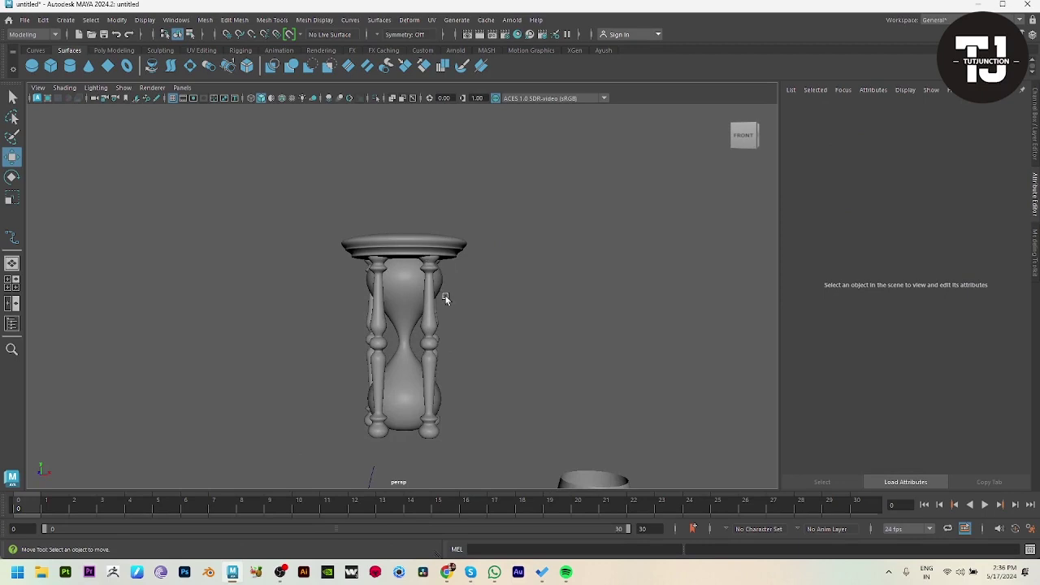
alt+drag(445, 298, 449, 265)
click(447, 319)
click(517, 317)
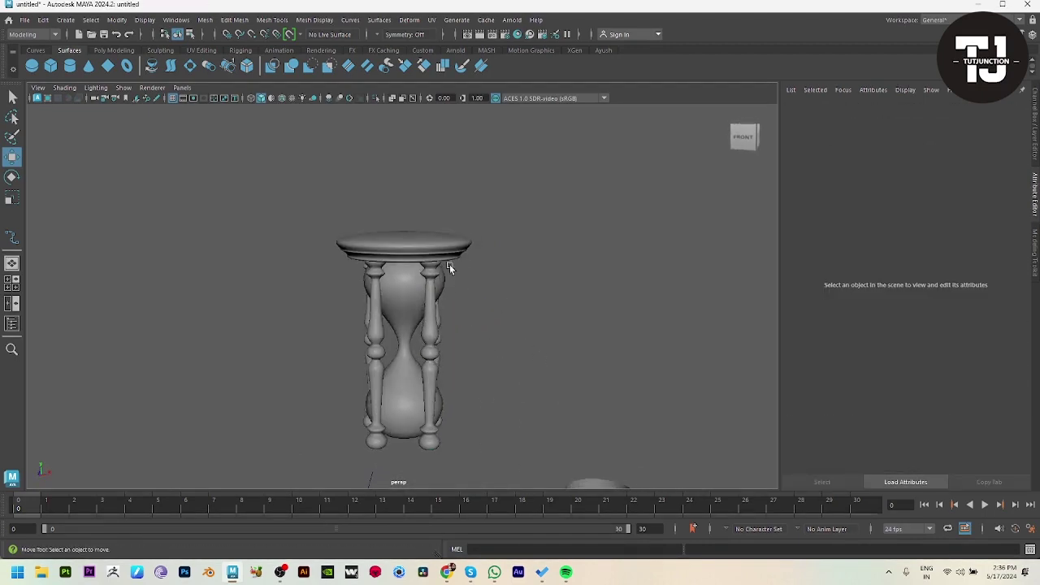
Duplicate the hourglass's top plate and flip the copy upside down by scaling it vertically in the front view
click(449, 261)
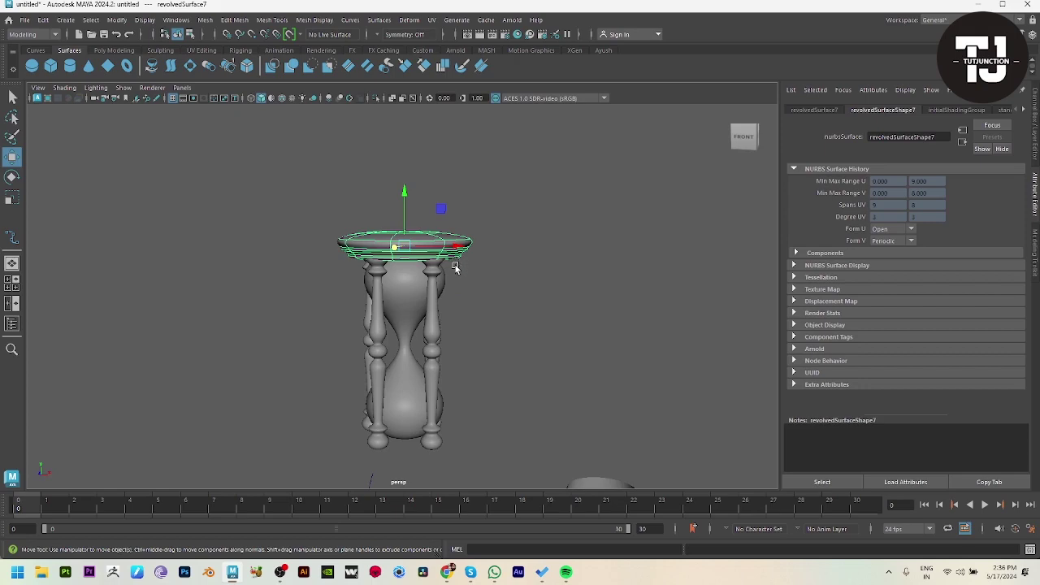
key(r)
key(space)
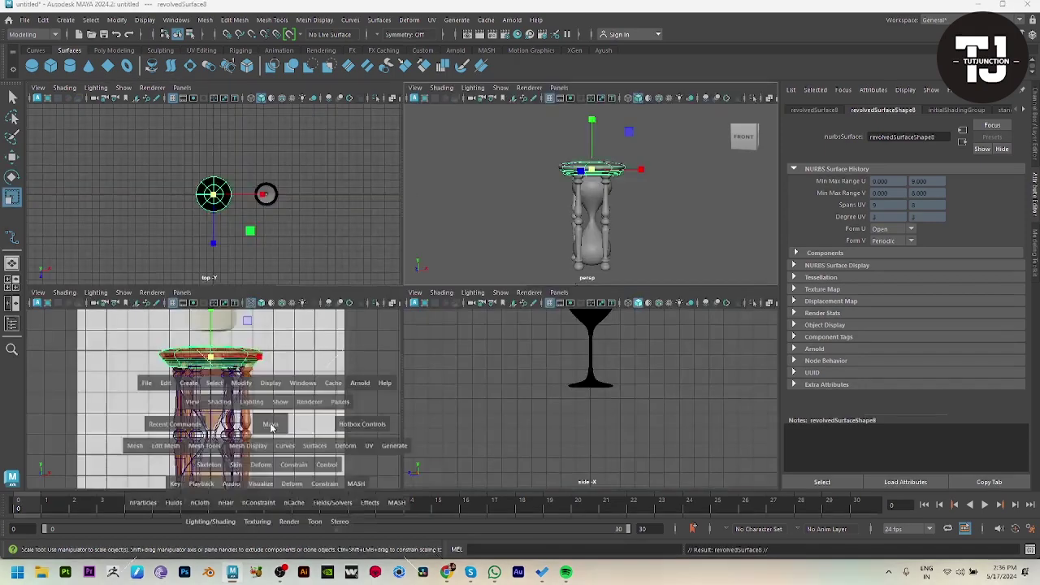
key(space)
scroll(416, 228, up, 2)
drag(417, 122, 431, 216)
Move the flipped plate down beneath the pillars as the hourglass base, fine-tune its height and clear the selection
key(w)
drag(419, 117, 413, 425)
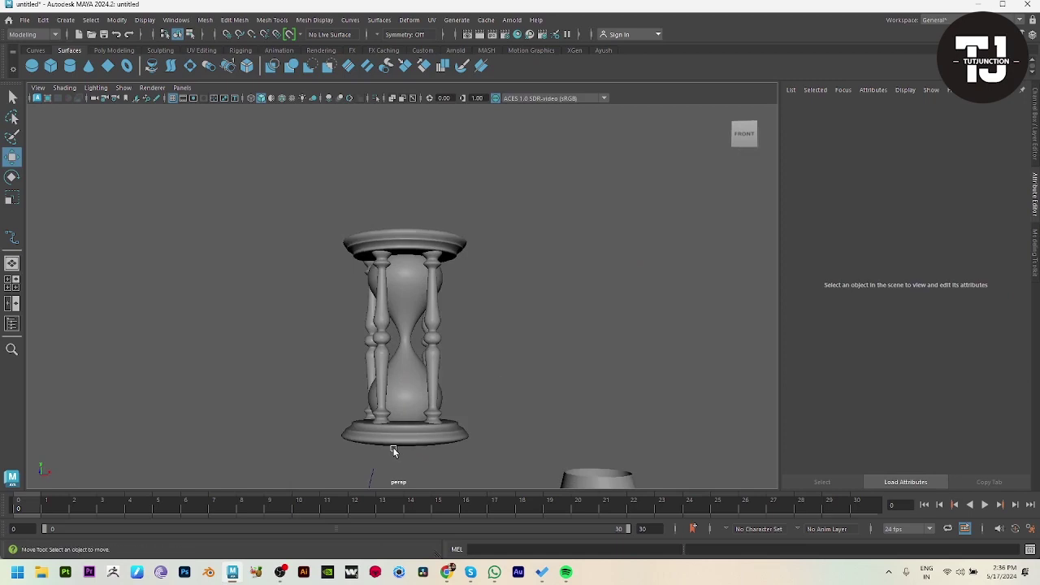
click(392, 443)
click(617, 404)
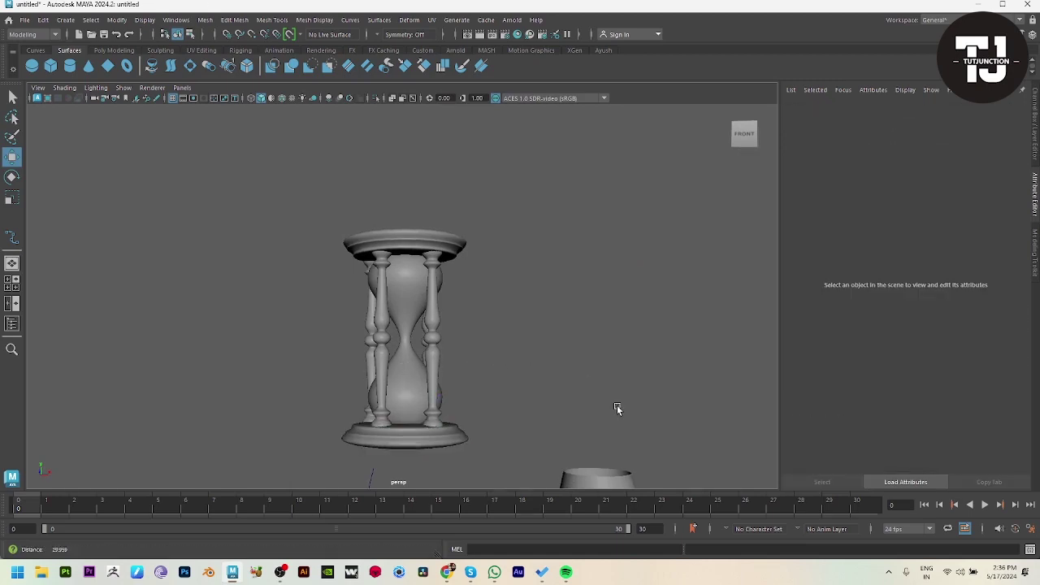
Group all the hourglass parts, including the base plate, and center the group's pivot
alt+drag(617, 404, 569, 365)
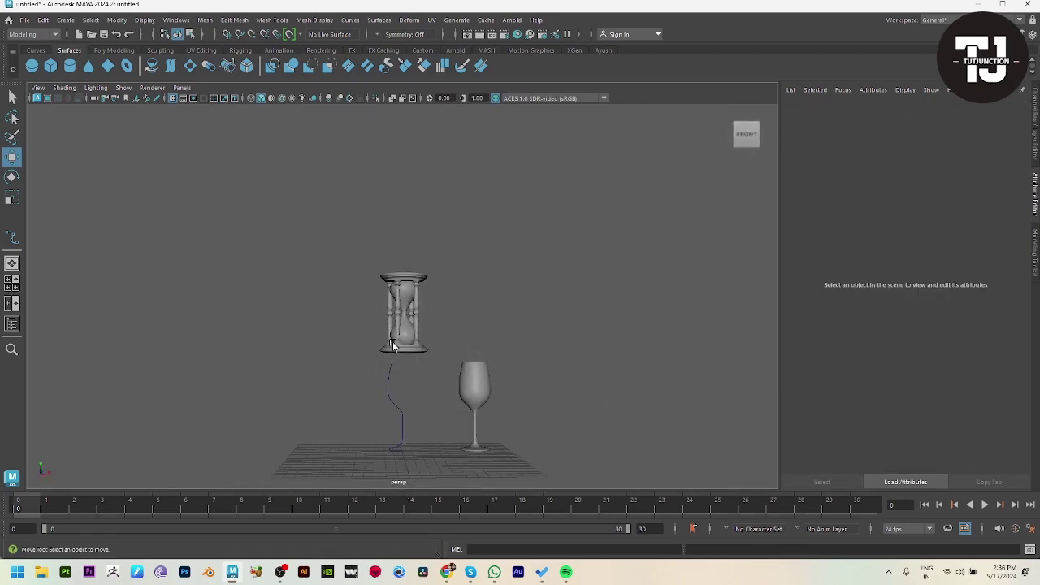
drag(320, 225, 464, 330)
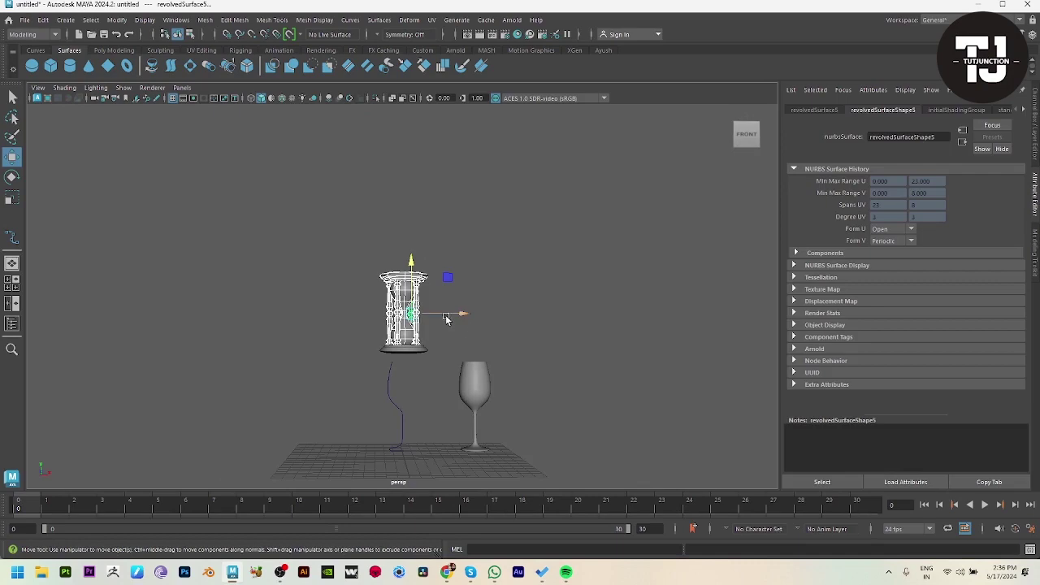
click(410, 358)
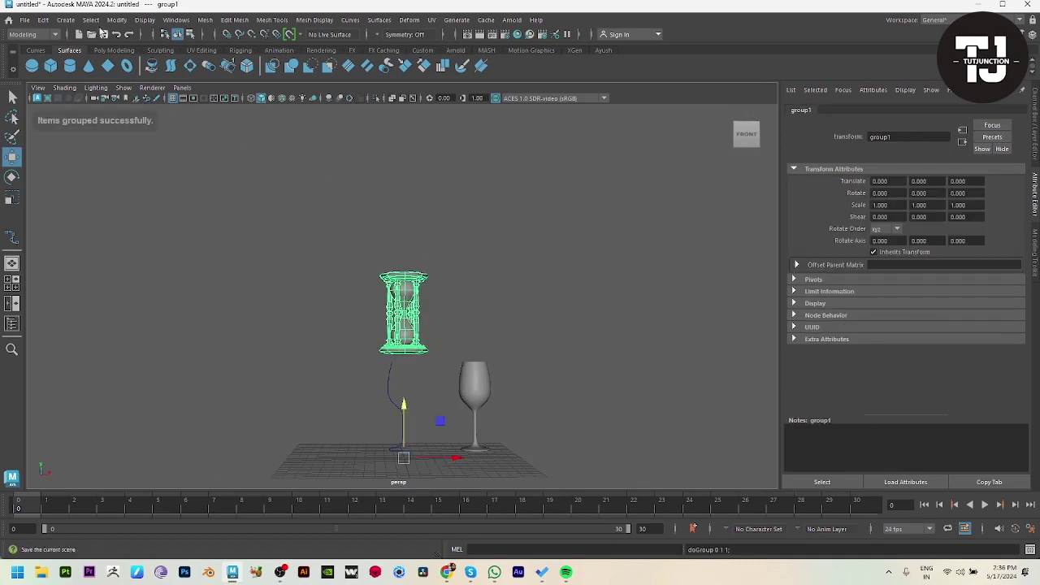
click(116, 19)
click(146, 101)
Move the hourglass group about 7.3 units along X in the front view, in line above the wine glass, and deselect it
key(space)
key(space)
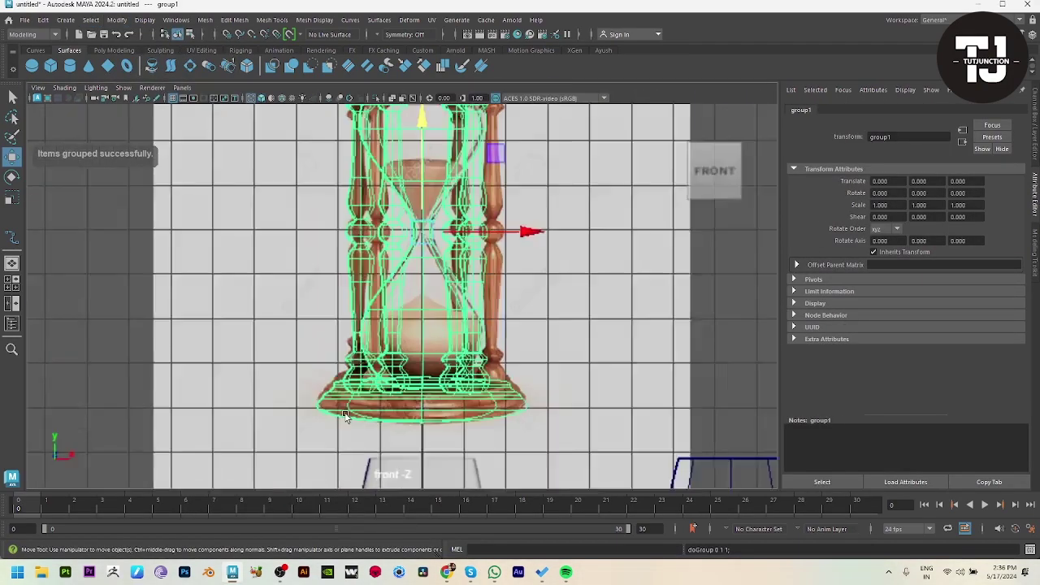
alt+middle_drag(346, 413, 280, 486)
drag(416, 309, 668, 317)
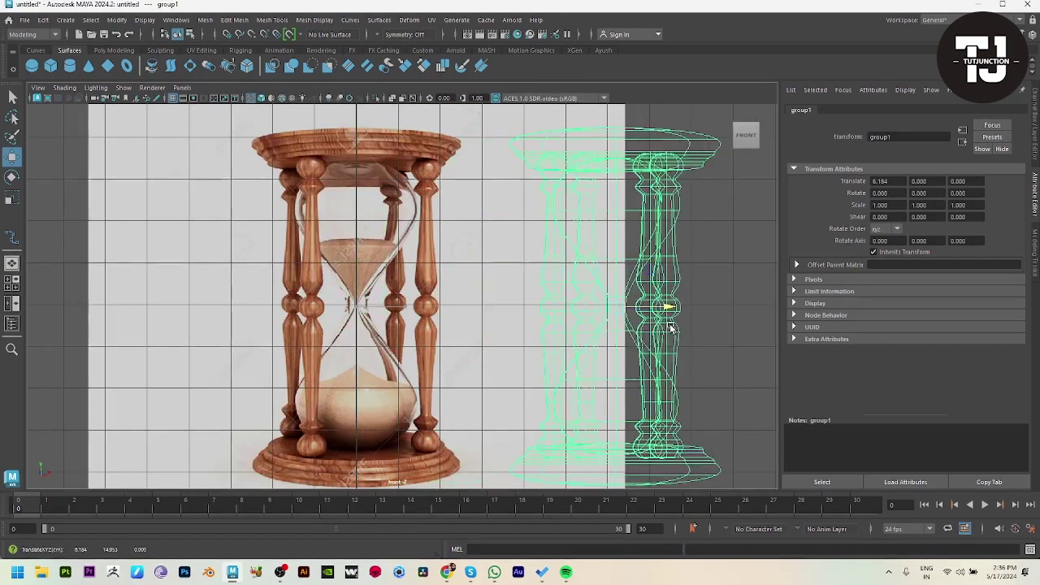
scroll(668, 317, down, 3)
drag(577, 231, 612, 229)
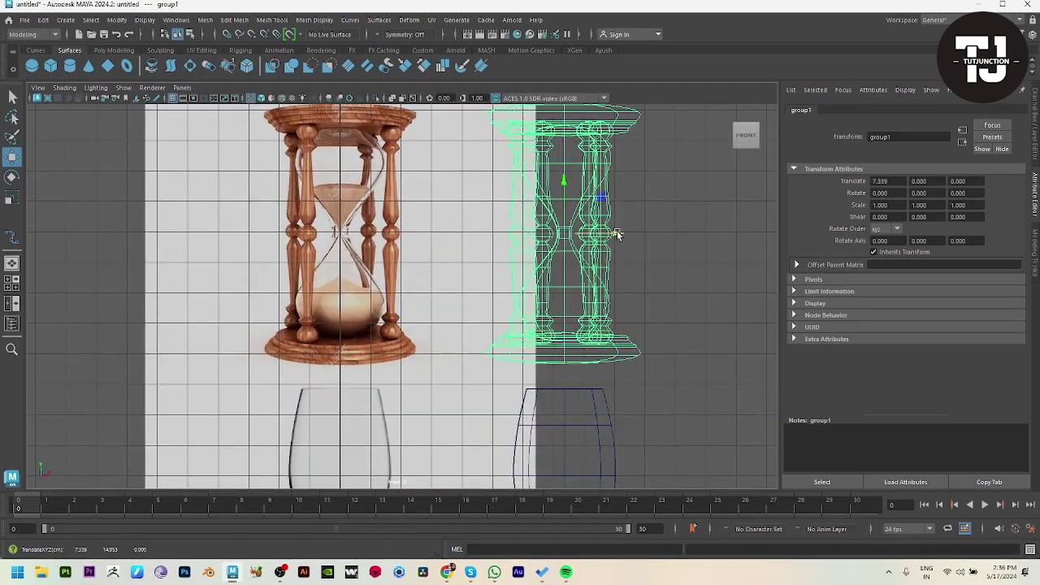
click(650, 317)
Center the pivot of the teat profile curve on the baby bottle reference and revolve the curve into a surface
scroll(478, 238, down, 1)
alt+middle_drag(477, 237, 483, 406)
scroll(483, 287, up, 1)
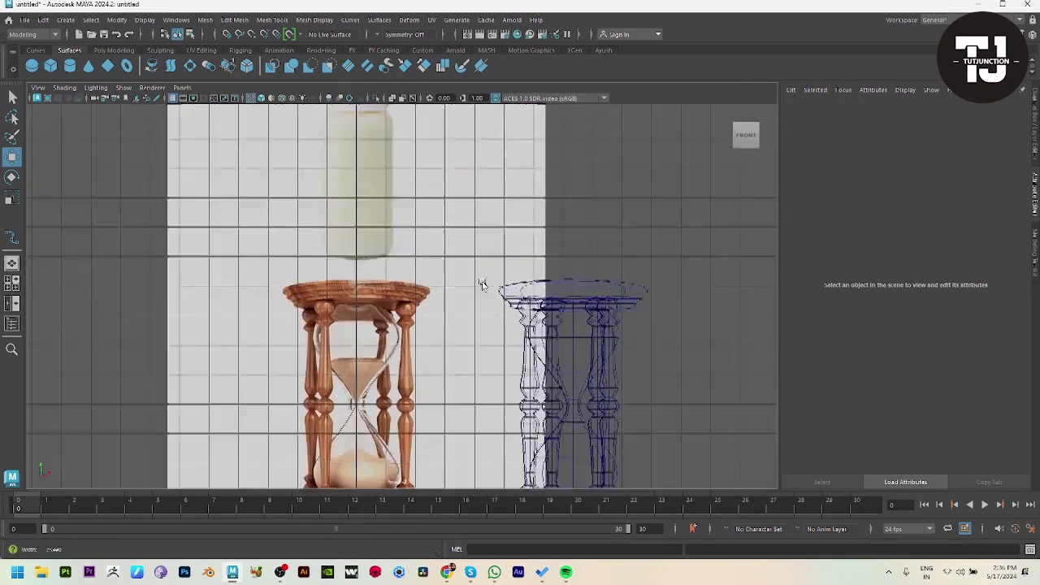
scroll(408, 315, up, 6)
alt+middle_drag(402, 130, 387, 303)
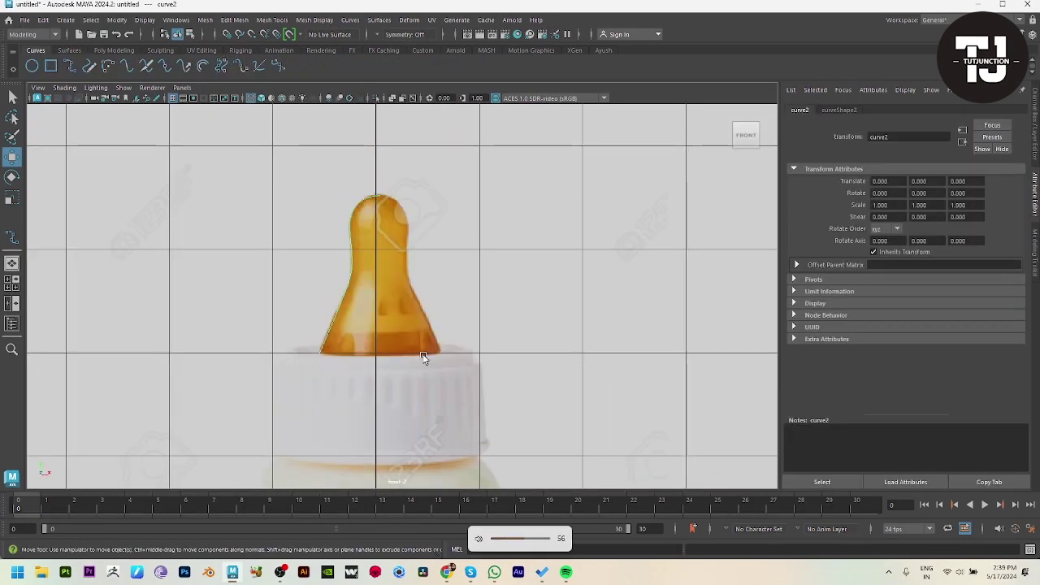
alt+middle_drag(418, 350, 460, 329)
scroll(460, 328, up, 1)
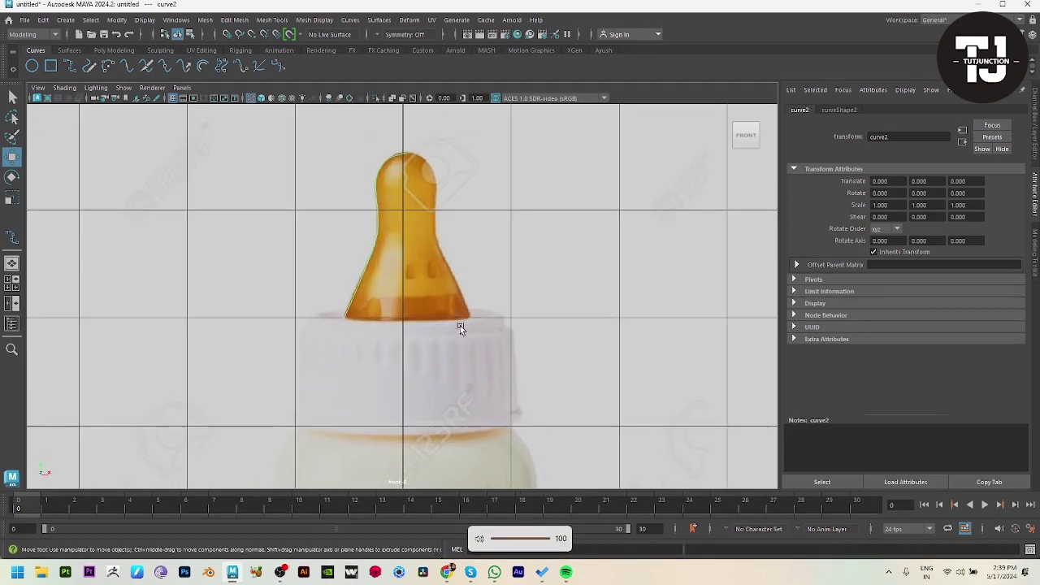
click(116, 20)
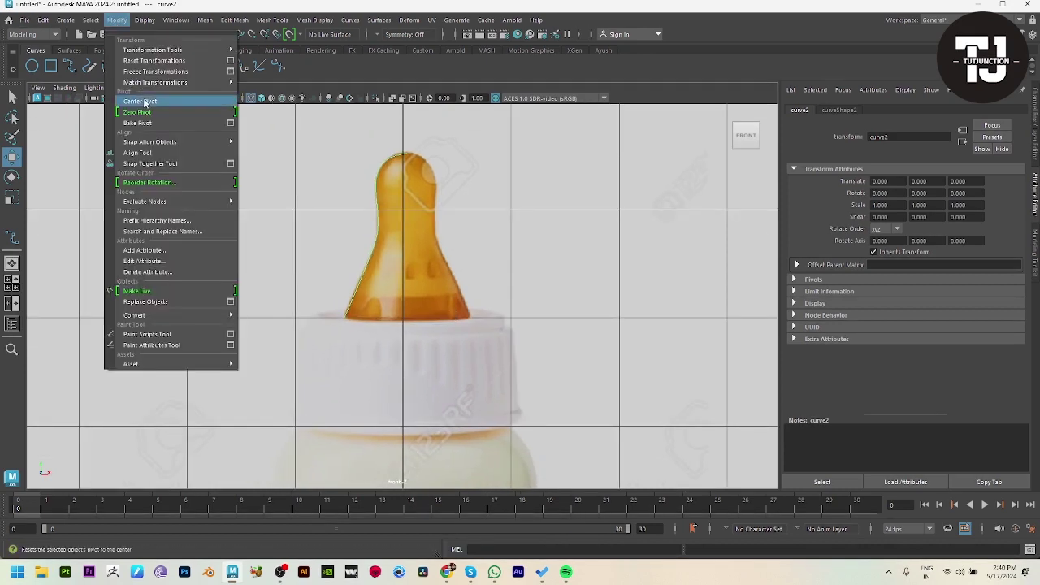
click(138, 100)
scroll(524, 325, up, 1)
click(70, 49)
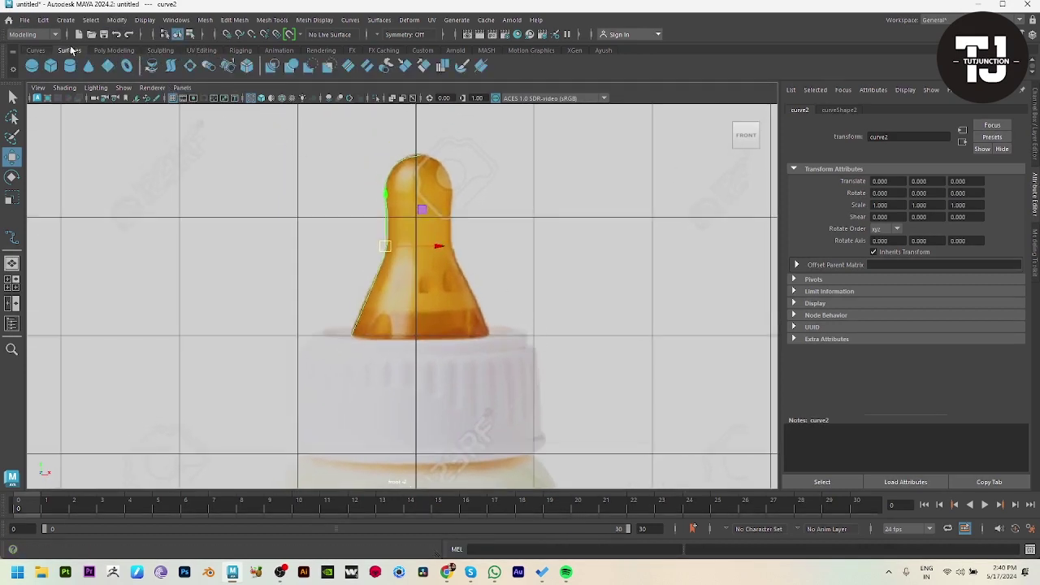
click(151, 67)
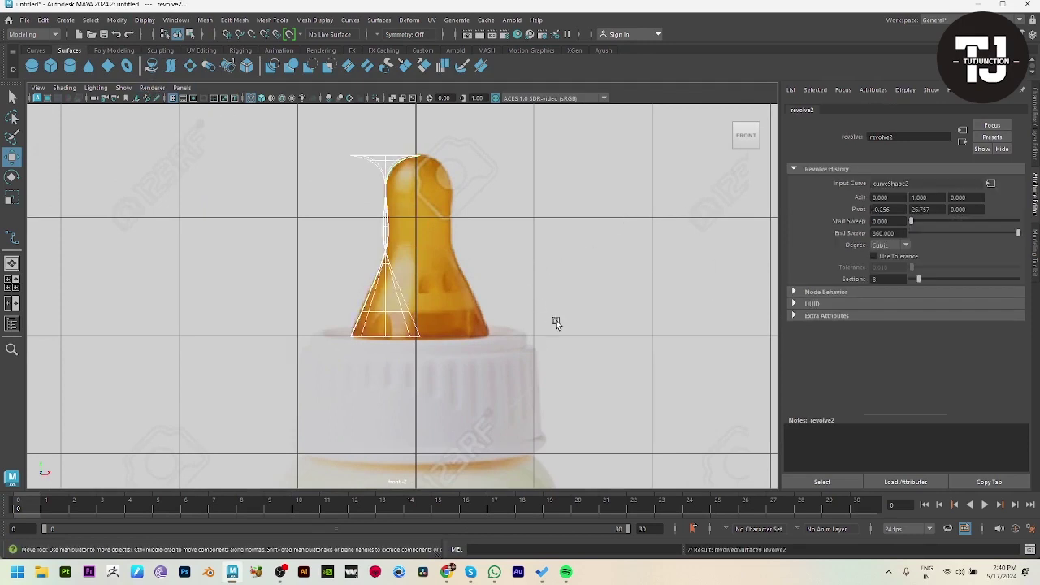
Center the pivot of the revolved teat surface and move the surface sideways onto the bottle's central axis
scroll(424, 318, down, 5)
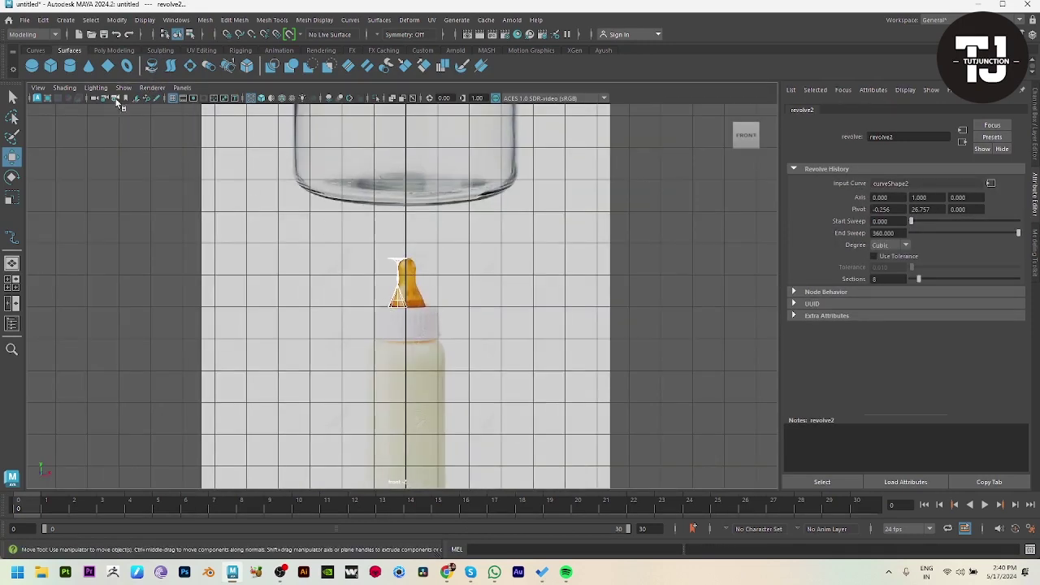
click(117, 20)
click(139, 100)
drag(459, 280, 468, 284)
scroll(456, 282, up, 8)
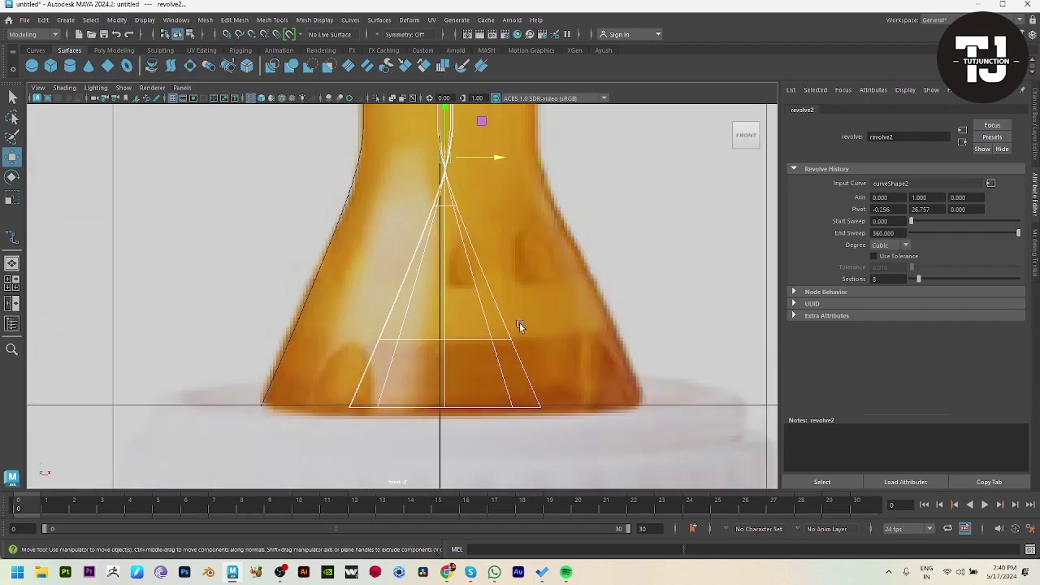
Move the teat's profile curve to about -0.276 in X so the revolved surface fits the reference, and clear the selection
click(352, 181)
scroll(375, 211, down, 8)
drag(453, 278, 439, 277)
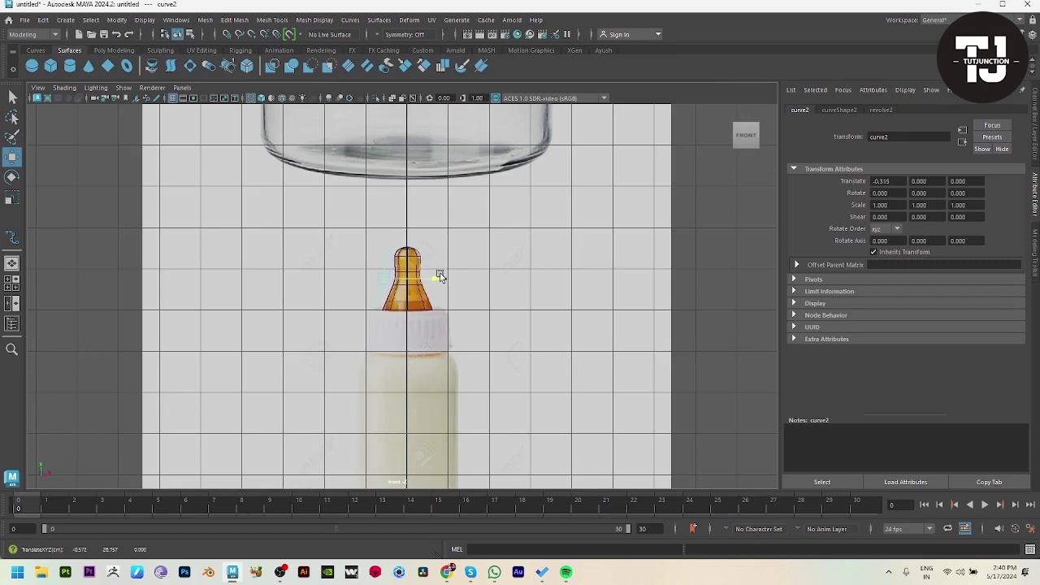
scroll(446, 277, up, 4)
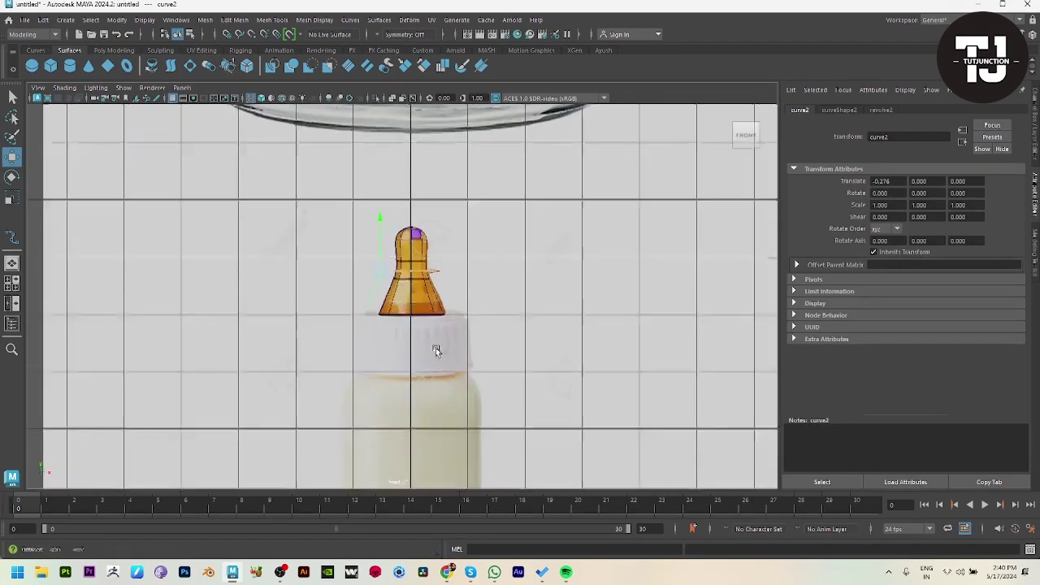
click(403, 302)
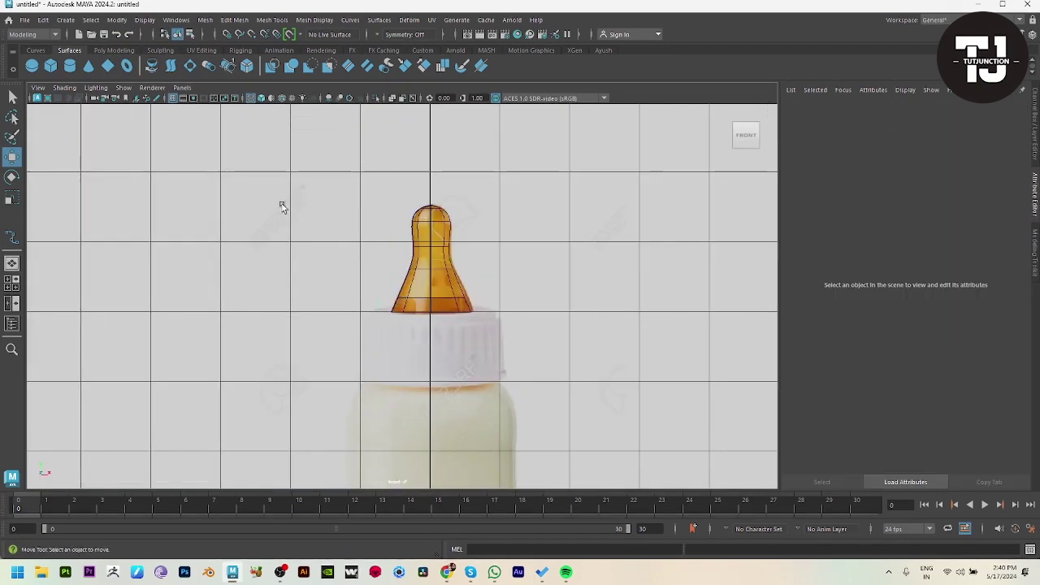
click(35, 49)
click(69, 70)
scroll(516, 365, up, 4)
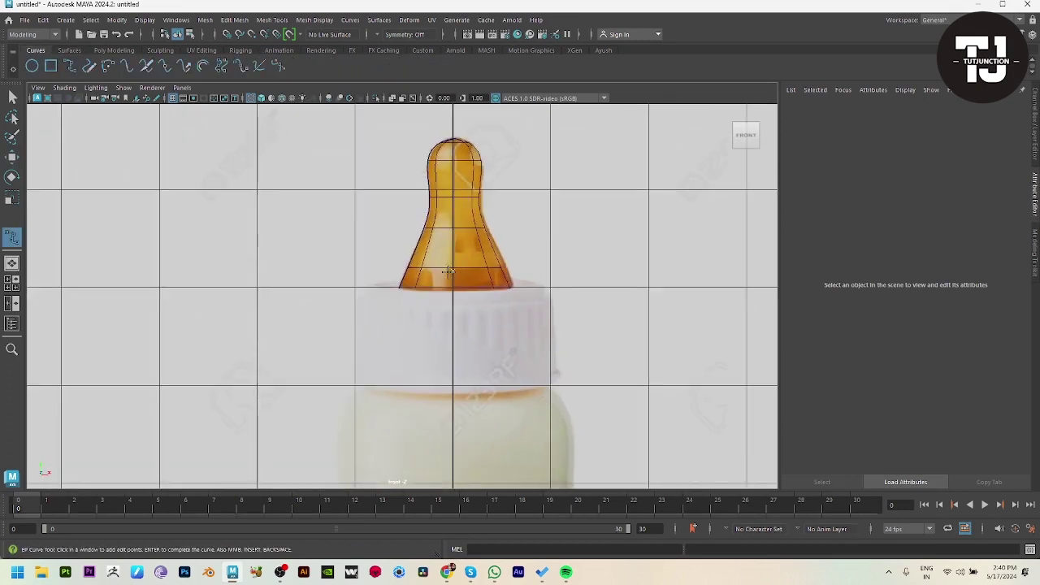
click(451, 279)
click(435, 278)
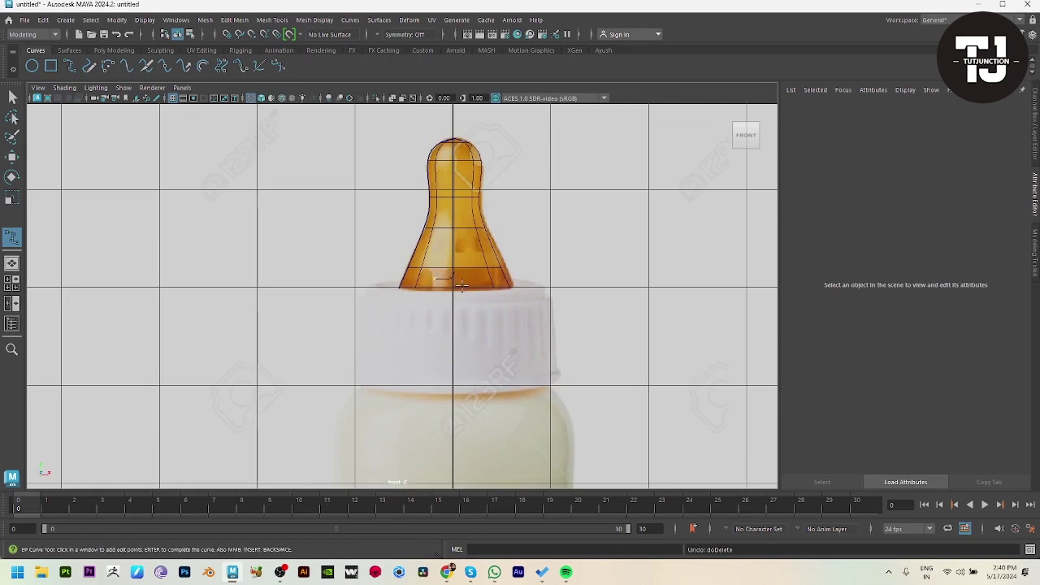
key(w)
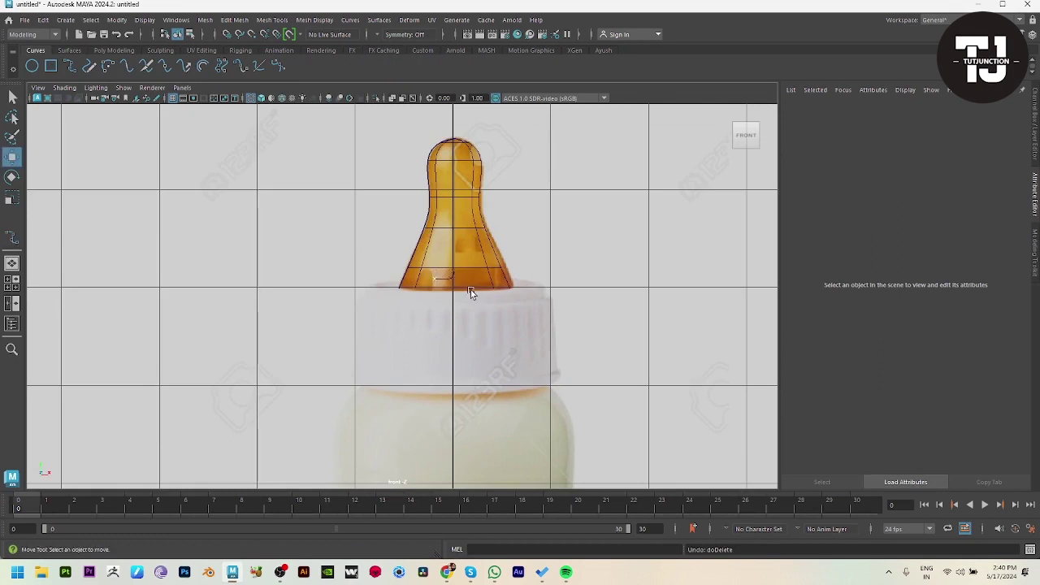
alt+right_drag(471, 291, 599, 395)
alt+middle_drag(529, 348, 530, 423)
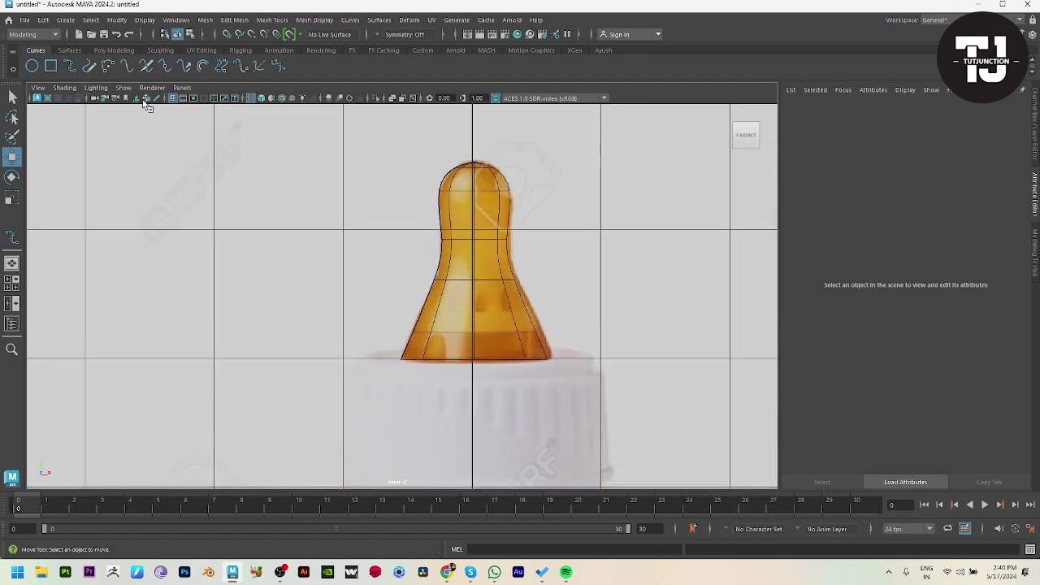
Trace the left half-profile of the white bottle cap with an EP curve, from the central axis under the teat to the cap's lower edge
click(71, 67)
click(472, 349)
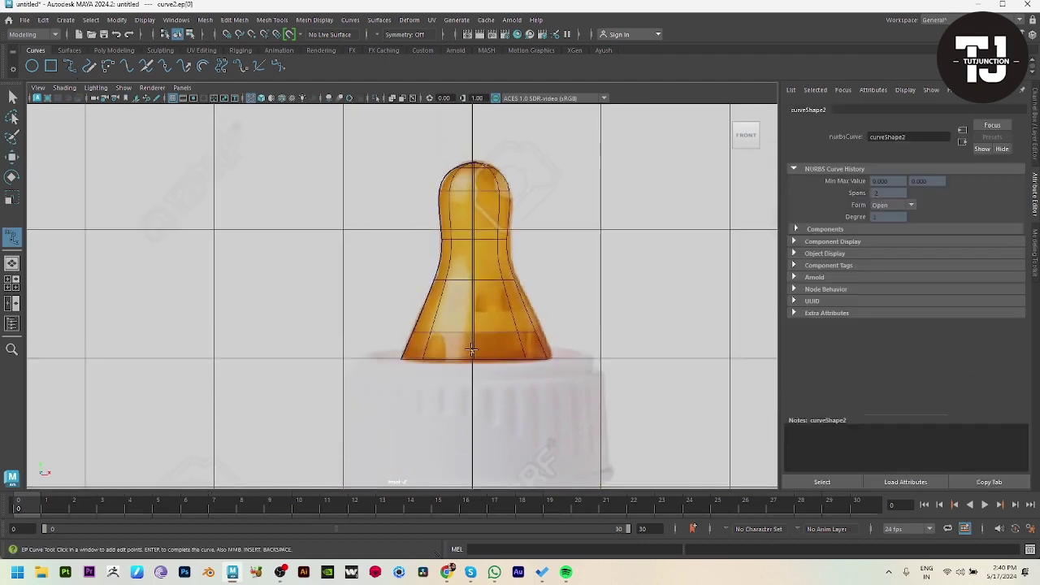
click(449, 344)
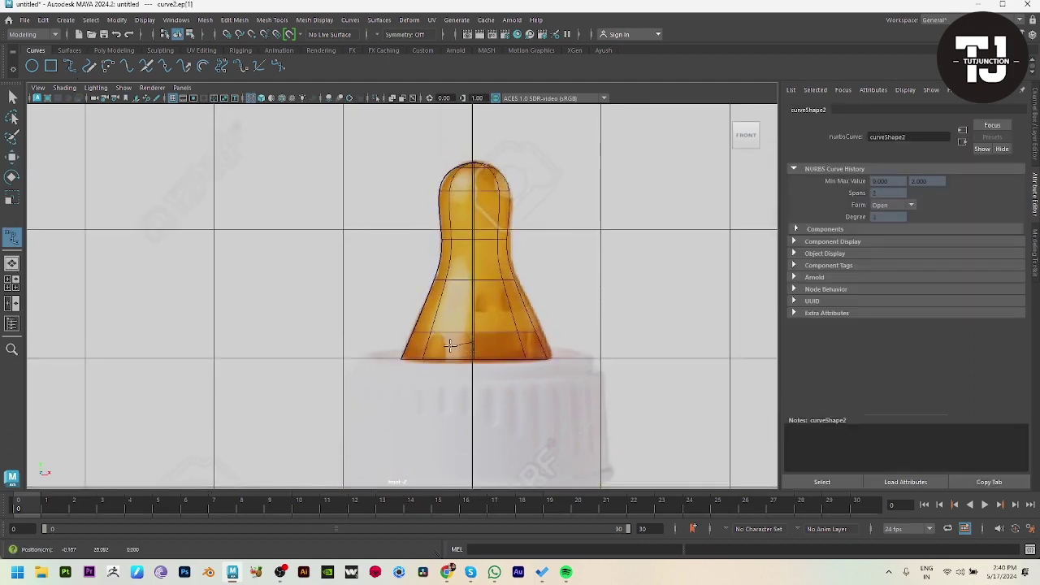
click(390, 351)
click(360, 358)
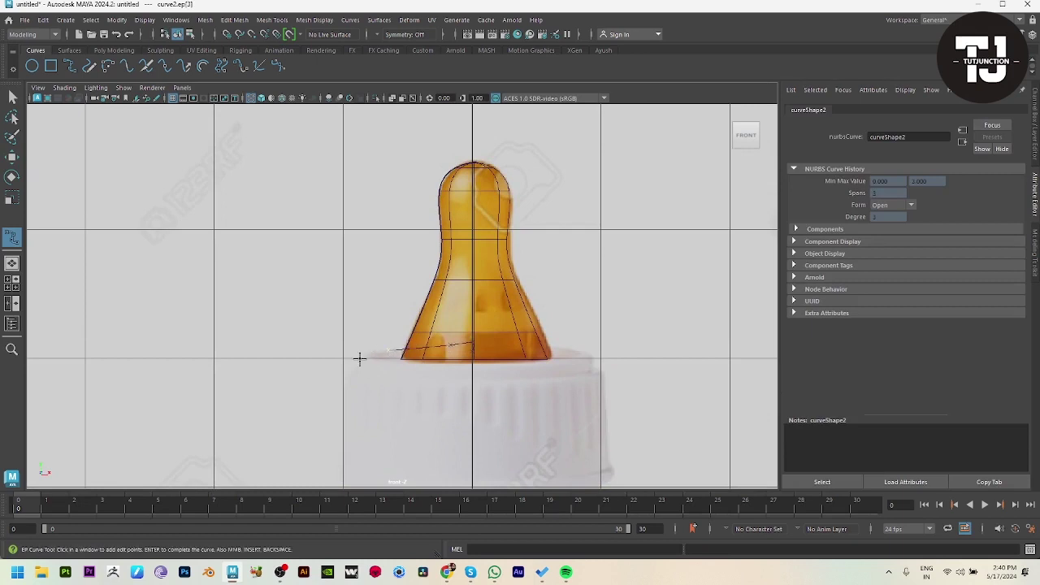
click(460, 346)
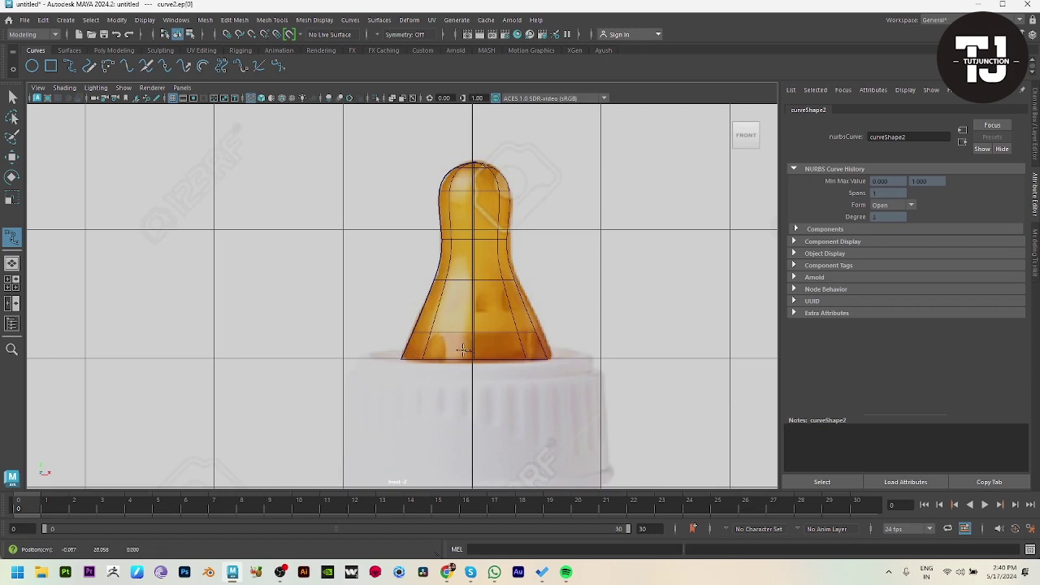
click(424, 349)
click(373, 354)
click(355, 368)
alt+middle_drag(387, 402, 398, 224)
click(363, 251)
click(362, 301)
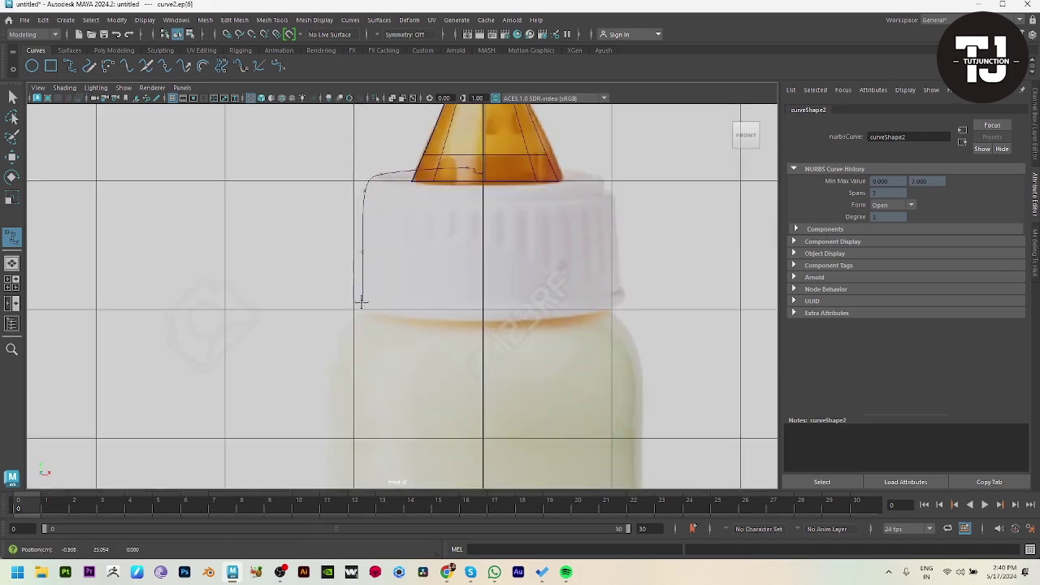
click(365, 313)
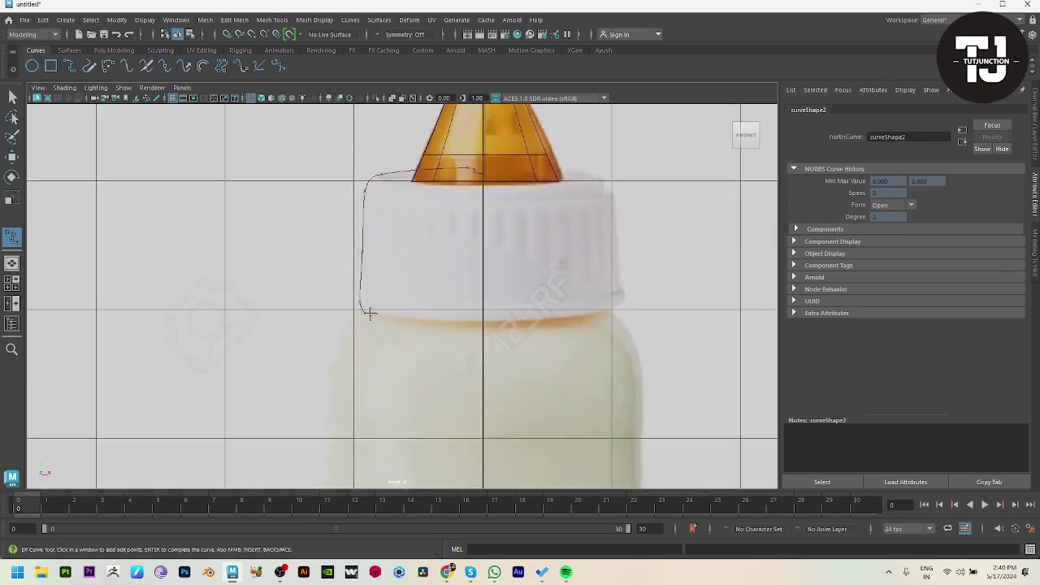
key(w)
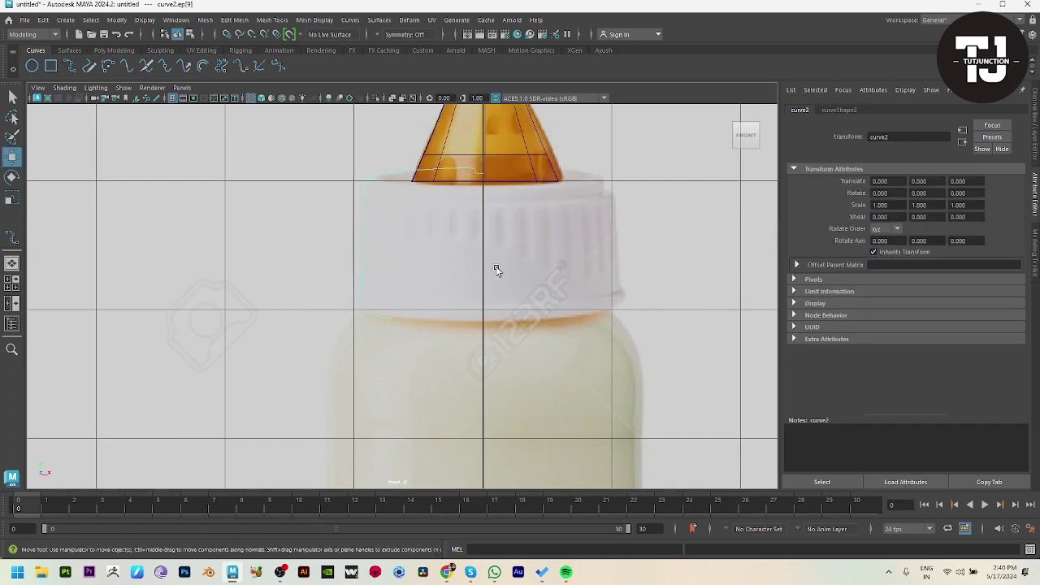
Revolve the cap profile curve into a surface and frame it in the perspective view
click(69, 49)
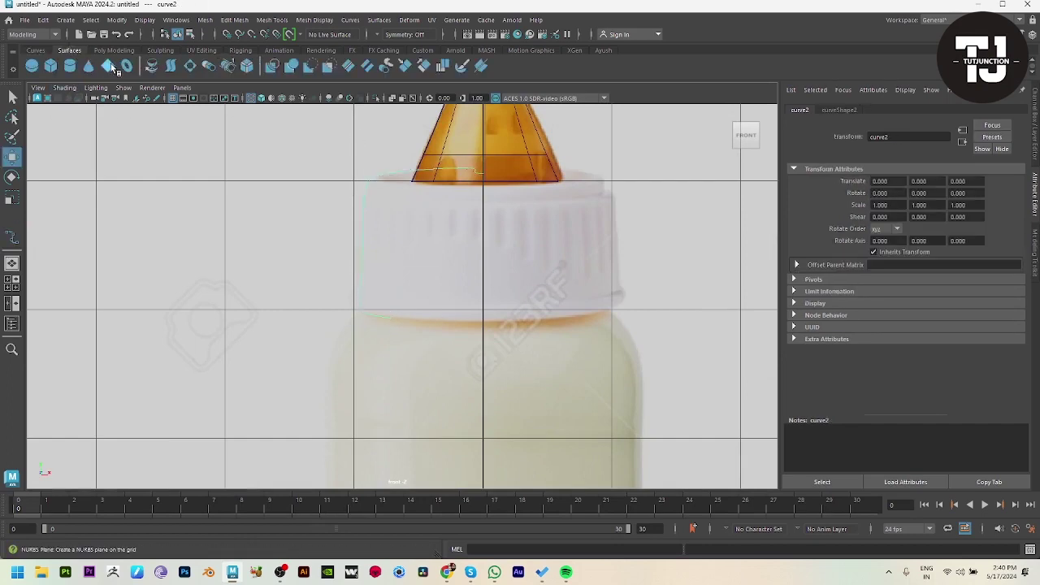
click(151, 65)
scroll(485, 255, down, 3)
key(space)
key(space)
key(f)
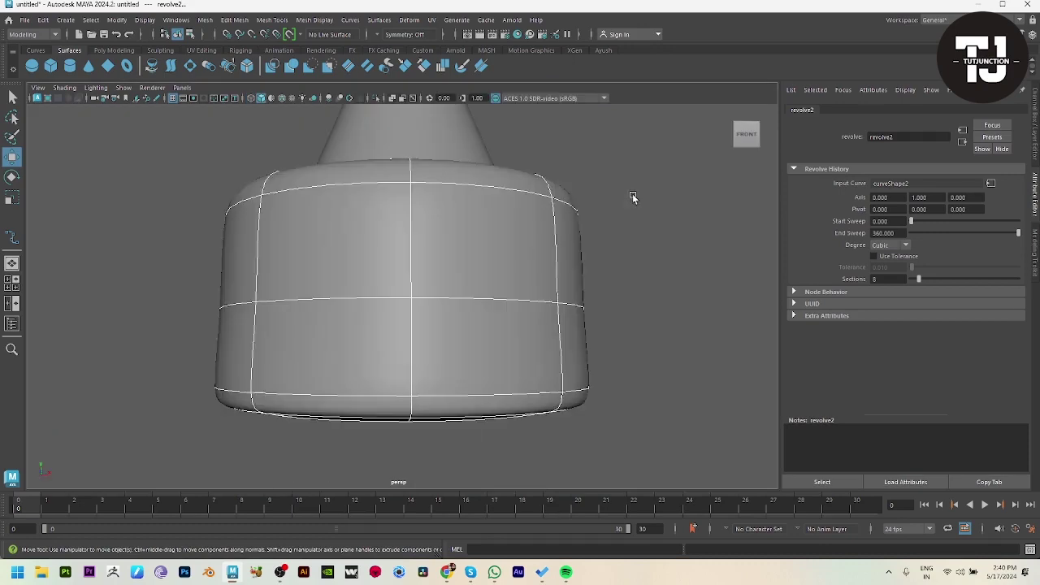
Examine the revolved cap and teat from several angles and select the cap's profile curve
alt+drag(632, 195, 394, 199)
scroll(395, 200, down, 3)
click(662, 236)
scroll(513, 286, down, 2)
alt+drag(513, 286, 276, 269)
click(414, 305)
alt+drag(409, 300, 512, 319)
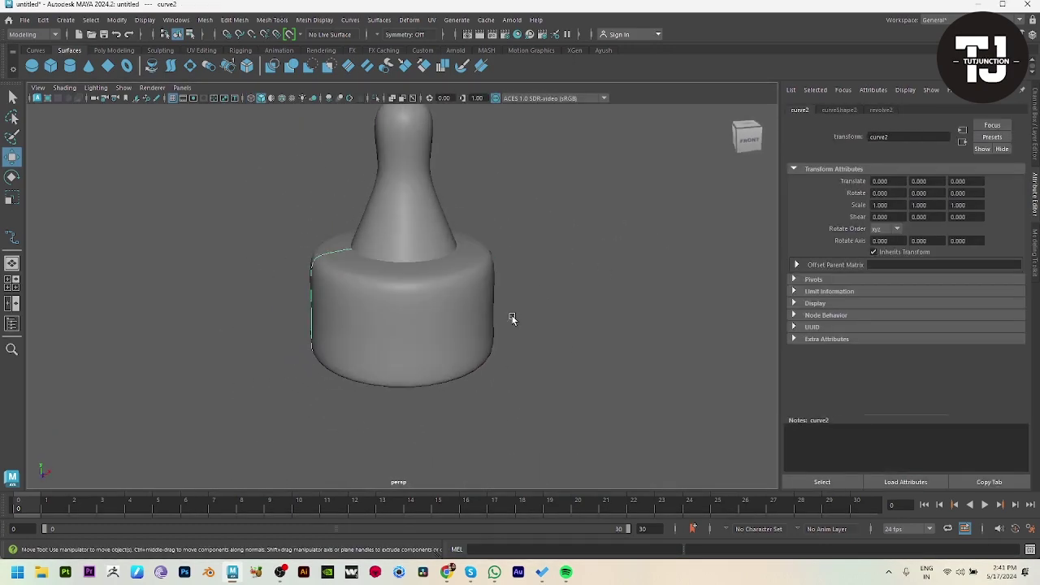
Trace the left shoulder and upper side of the bottle body with an EP curve, starting inside the cap's lower edge in the front view
click(507, 307)
key(space)
key(space)
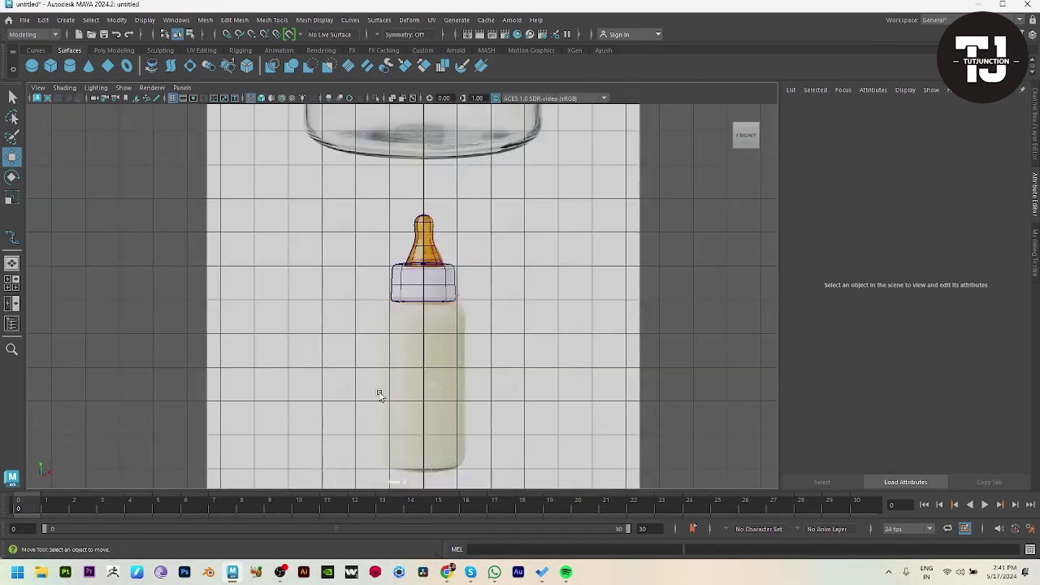
scroll(537, 373, up, 4)
click(35, 49)
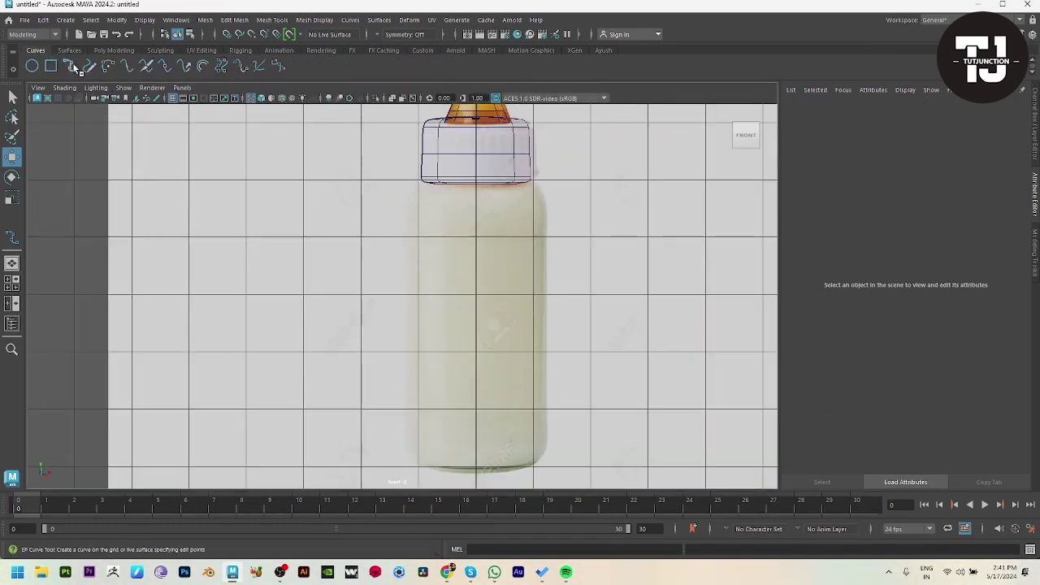
click(71, 66)
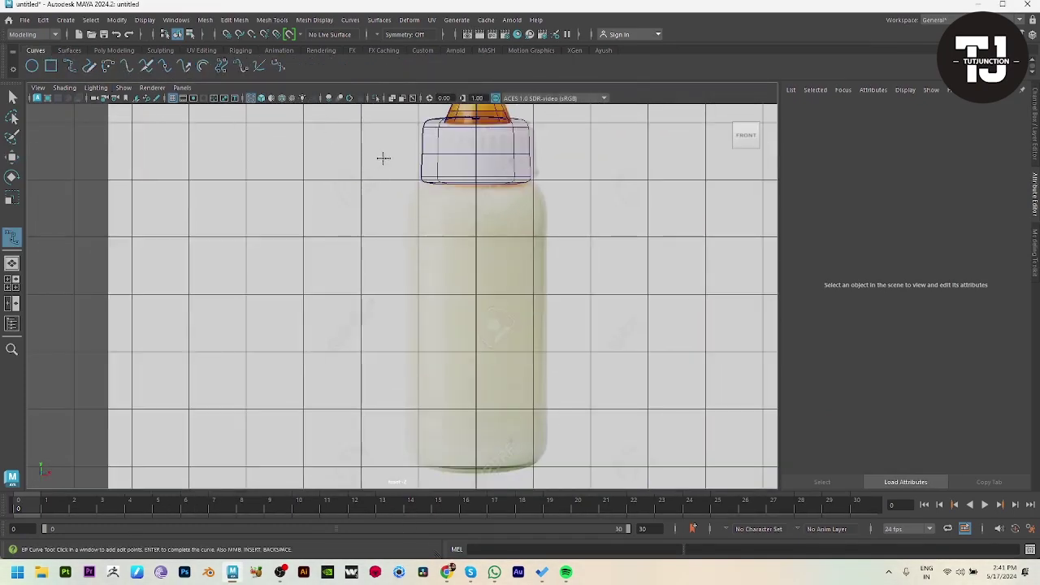
click(443, 173)
click(416, 186)
click(410, 209)
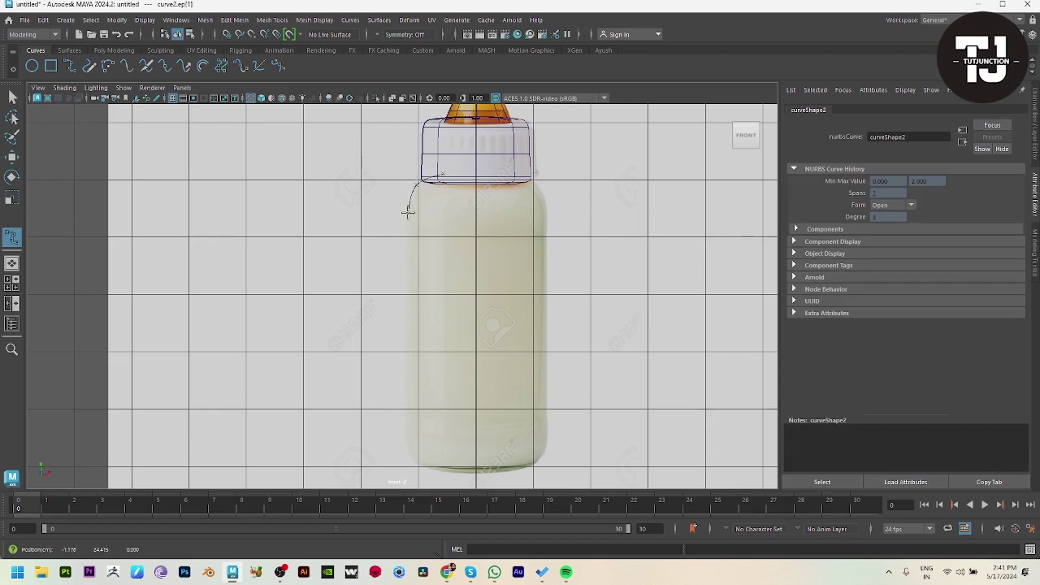
click(409, 266)
Continue the bottle body curve down the side and around the rounded bottom corner to the central axis, redoing the misplaced points, and finish it
alt+middle_drag(452, 343, 423, 235)
drag(391, 260, 422, 298)
key(BackSpace)
key(BackSpace)
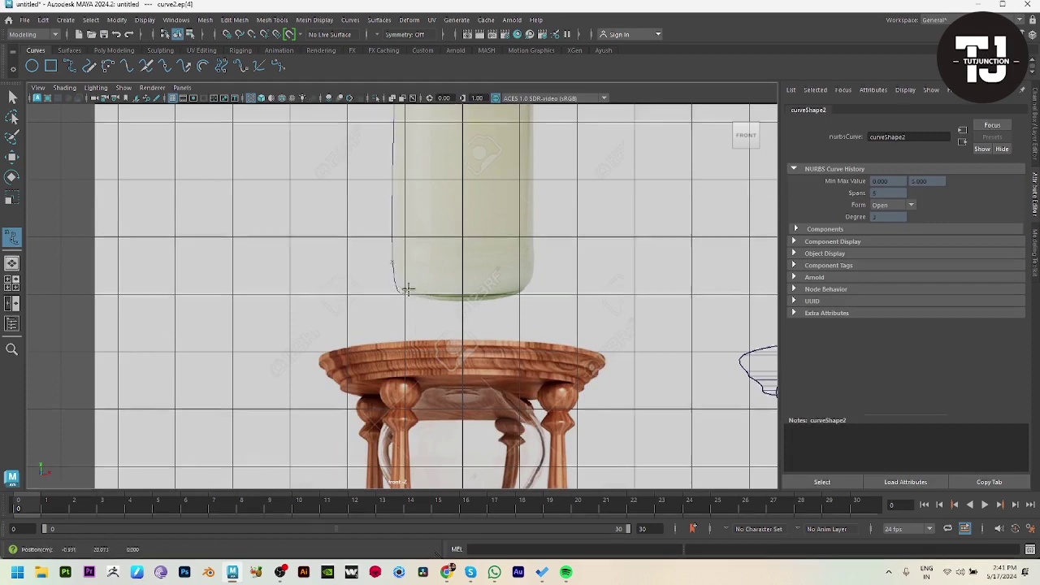
click(390, 195)
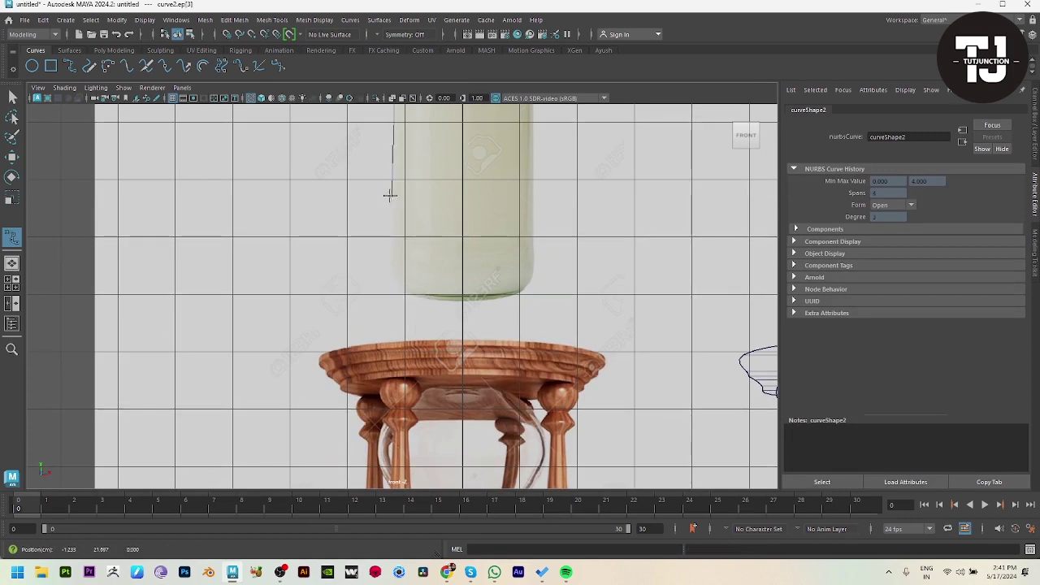
click(394, 257)
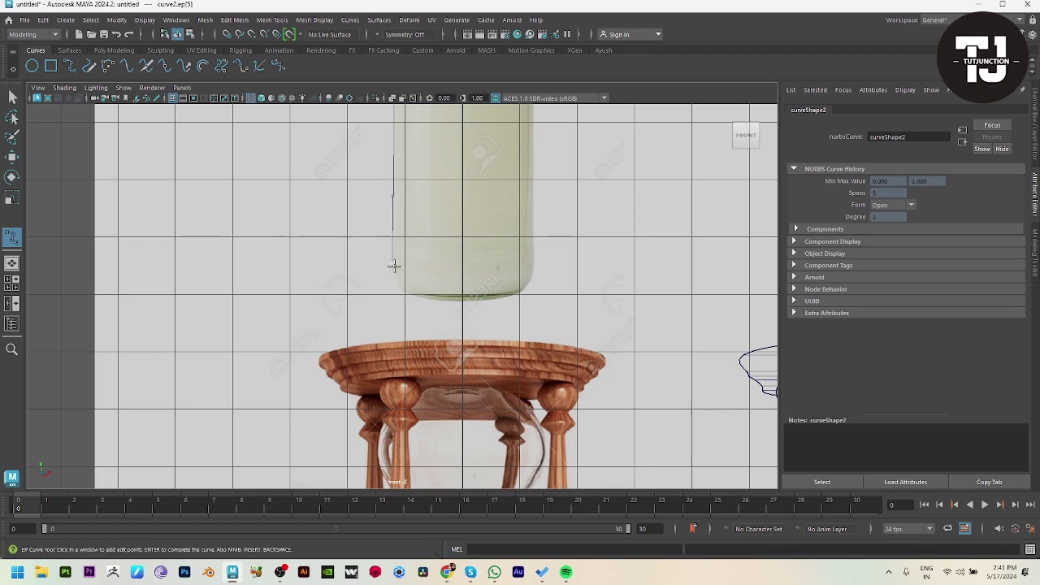
click(421, 296)
click(408, 291)
click(451, 300)
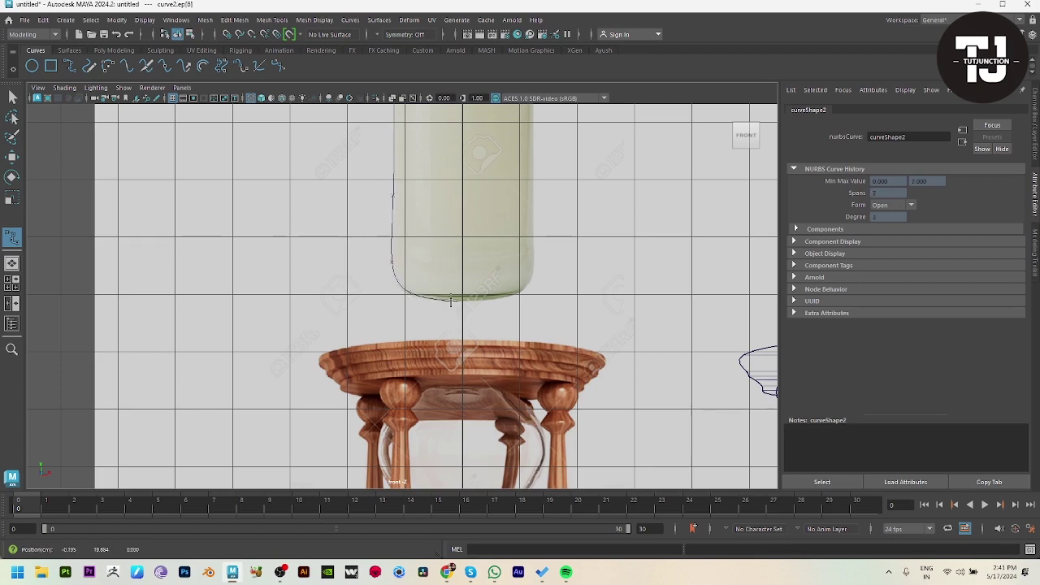
click(457, 300)
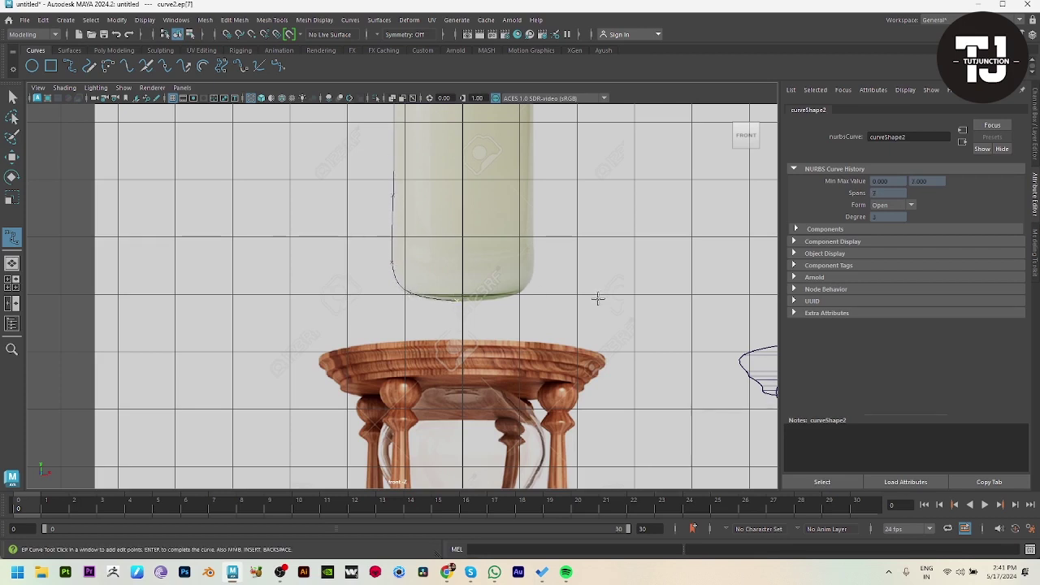
key(w)
Revolve the bottle body curve into a surface in the perspective view and delete the source profile curve
key(space)
key(space)
scroll(455, 266, down, 7)
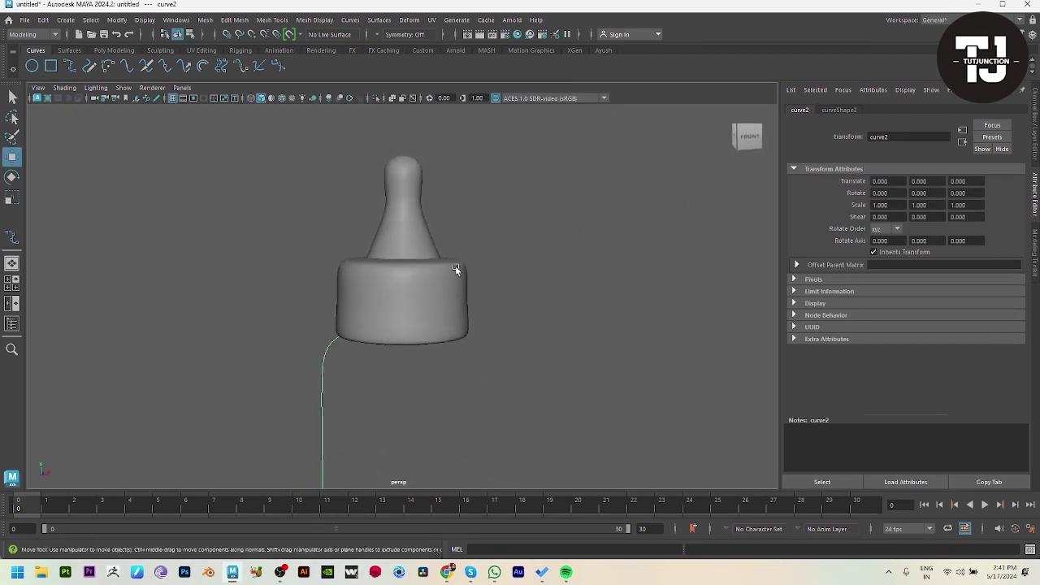
alt+middle_drag(452, 383, 454, 333)
click(69, 50)
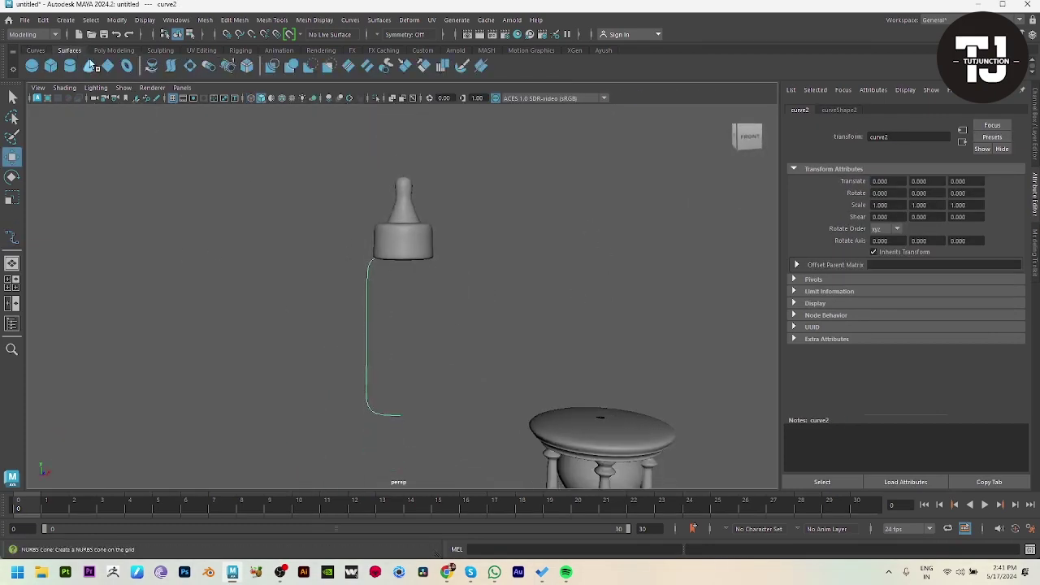
click(151, 65)
alt+drag(455, 306, 408, 309)
drag(392, 344, 307, 340)
shift+click(434, 351)
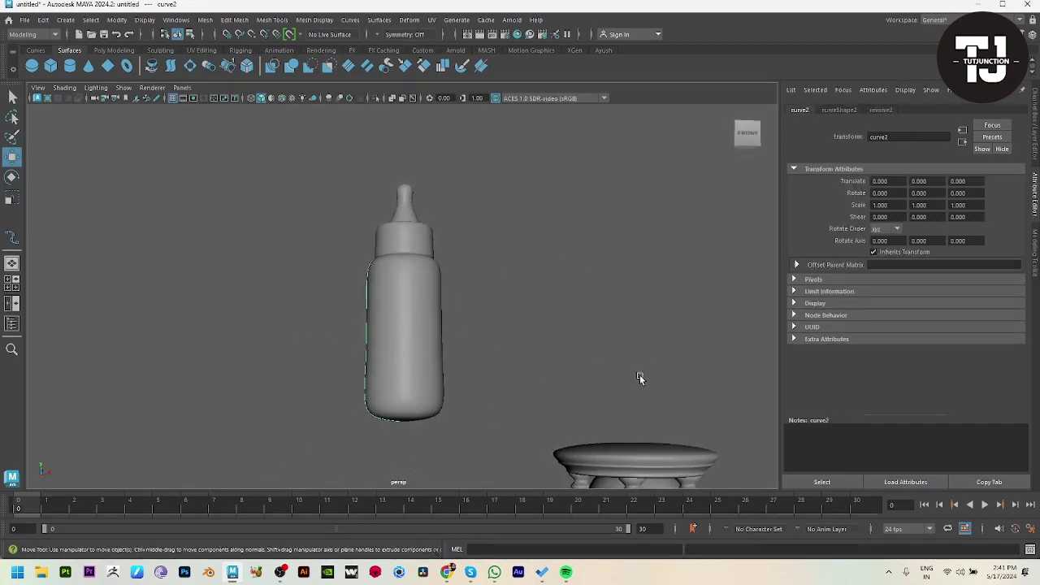
key(Delete)
Center the pivots of the teat, cap and bottle body and move them together beside the reference, above the modelled hourglass
drag(300, 182, 561, 313)
key(space)
key(space)
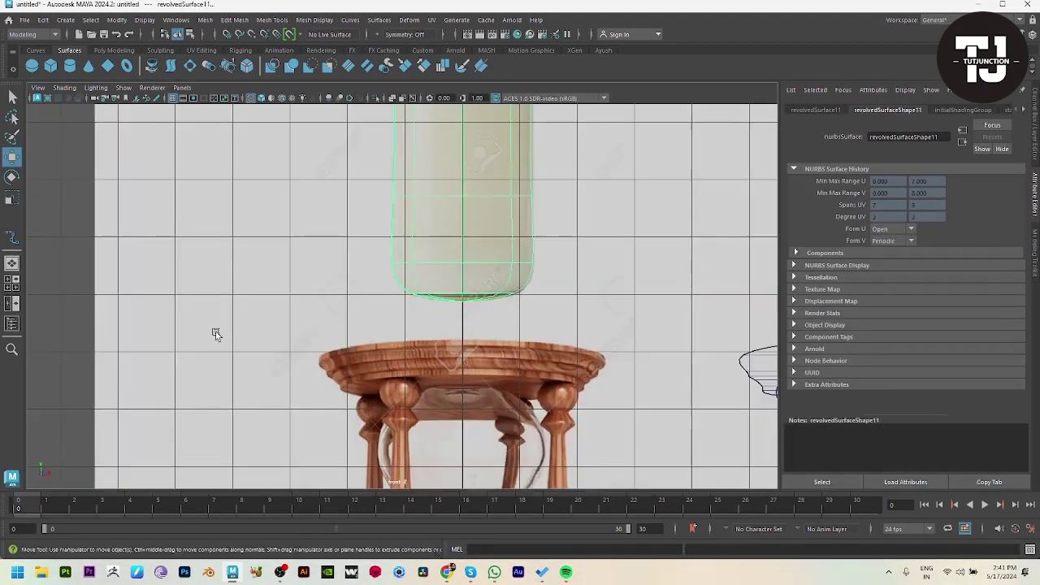
scroll(485, 269, down, 6)
click(118, 21)
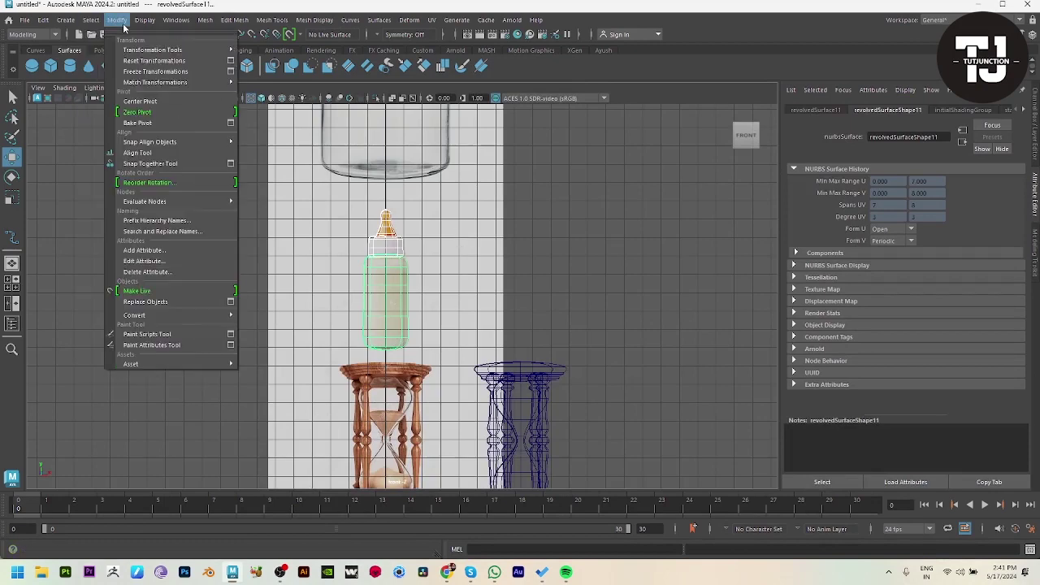
click(140, 101)
drag(446, 304, 573, 304)
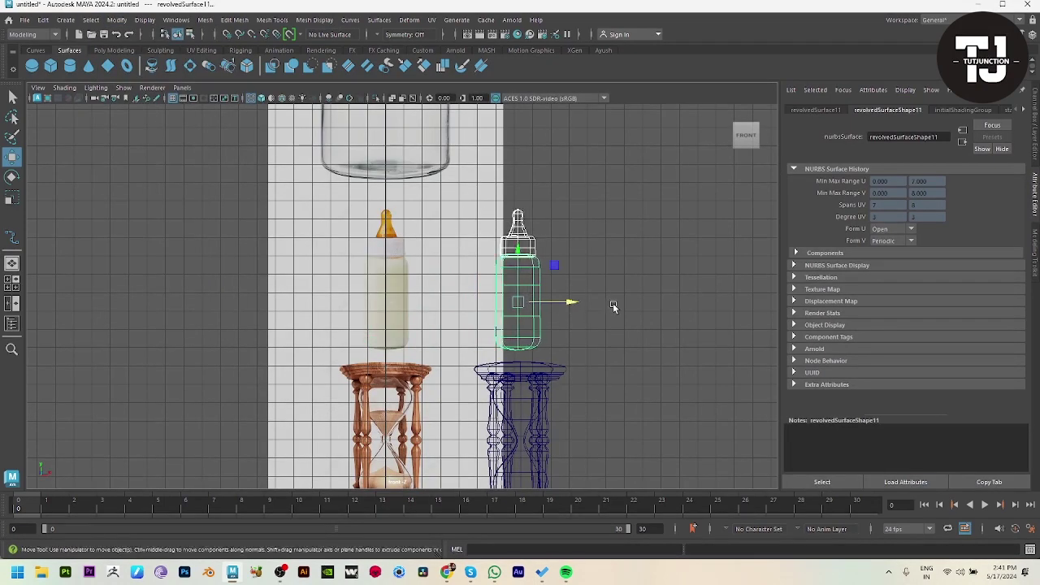
click(612, 303)
Trace the top of the jar's wooden lid with an EP curve, from the central axis across the recess and over the rim to the outer edge
alt+middle_drag(545, 291, 572, 436)
scroll(438, 269, up, 2)
alt+middle_drag(430, 208, 457, 352)
scroll(455, 268, up, 1)
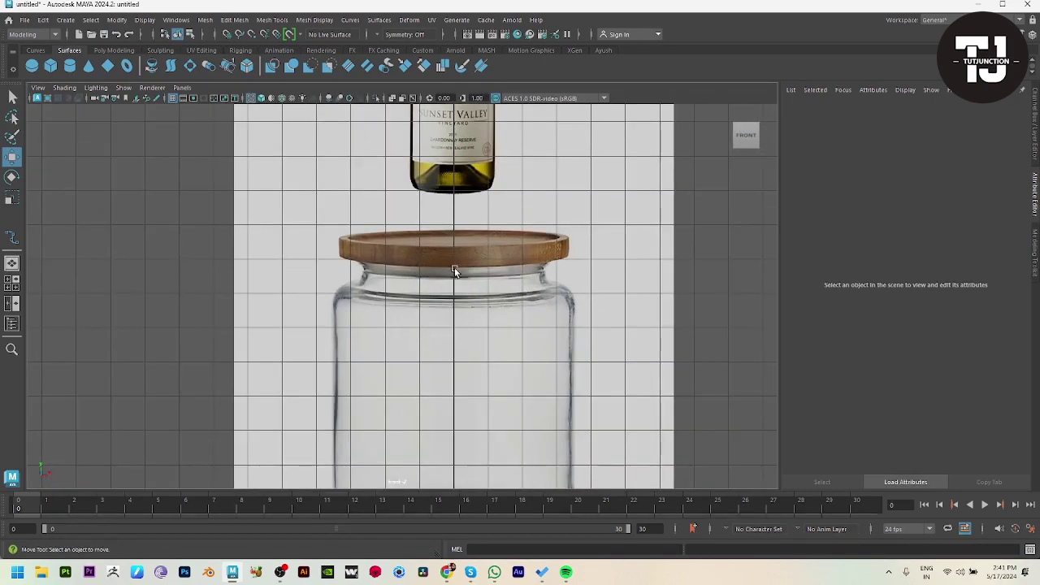
scroll(454, 271, down, 5)
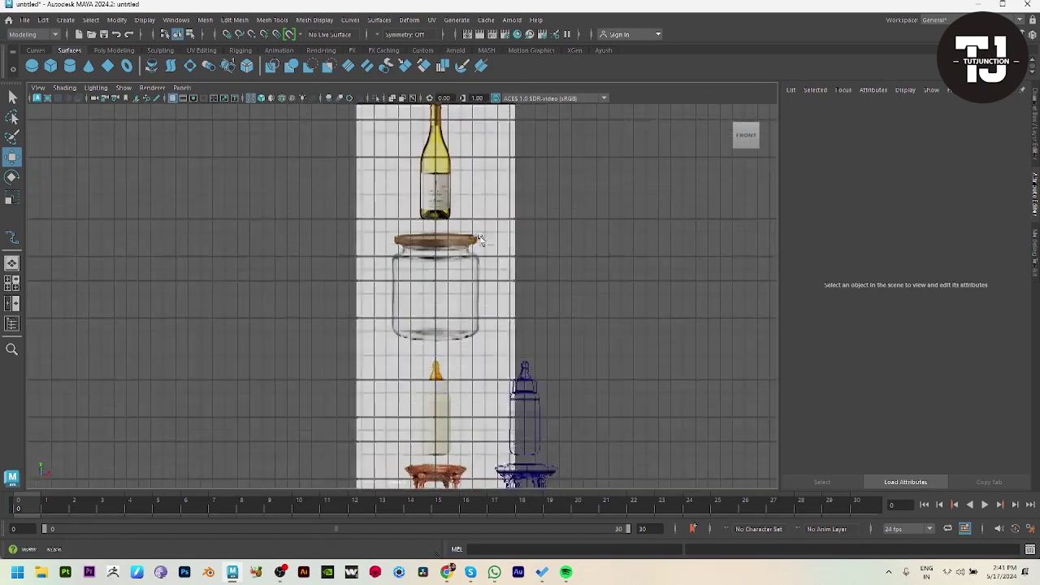
scroll(479, 240, up, 5)
click(36, 51)
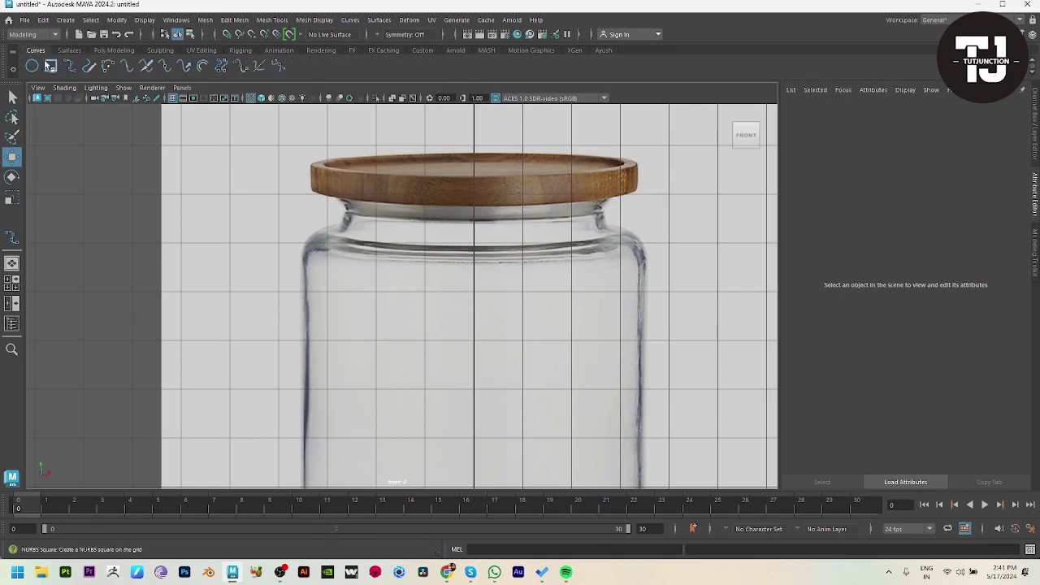
click(70, 66)
scroll(669, 330, up, 4)
alt+middle_drag(493, 177, 459, 398)
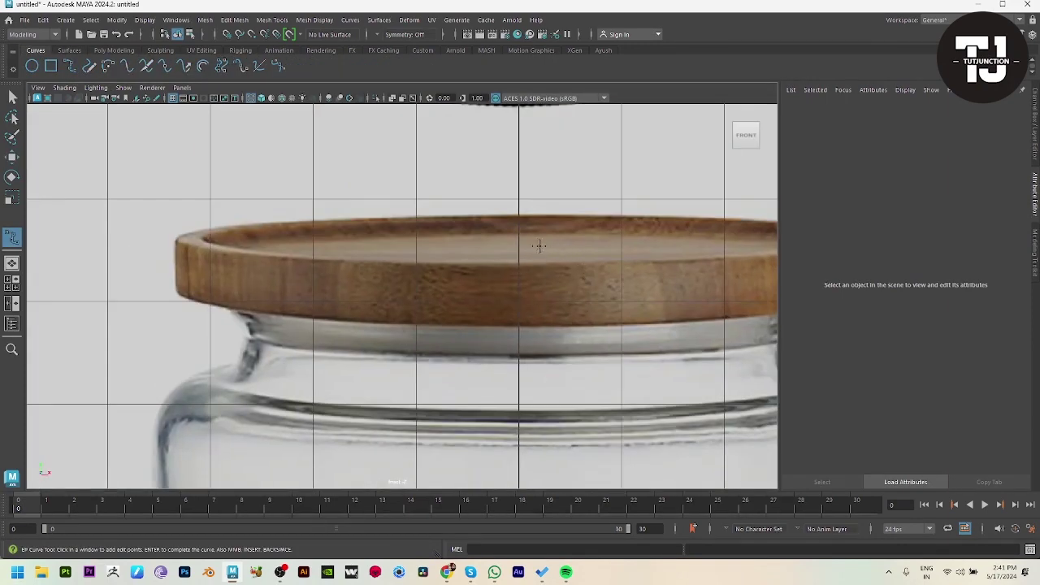
click(517, 231)
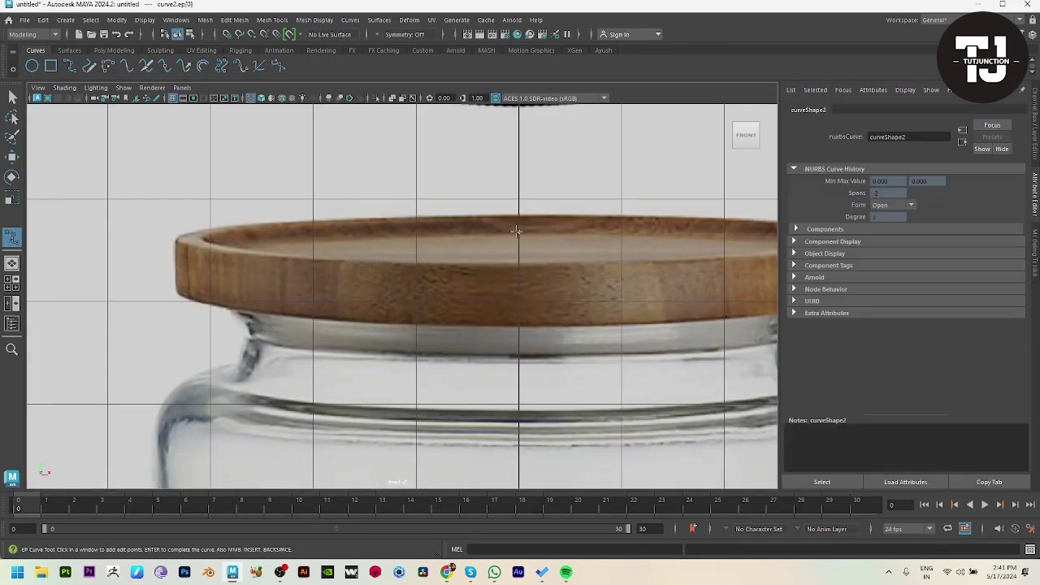
click(378, 234)
click(301, 238)
click(240, 221)
click(190, 235)
click(174, 246)
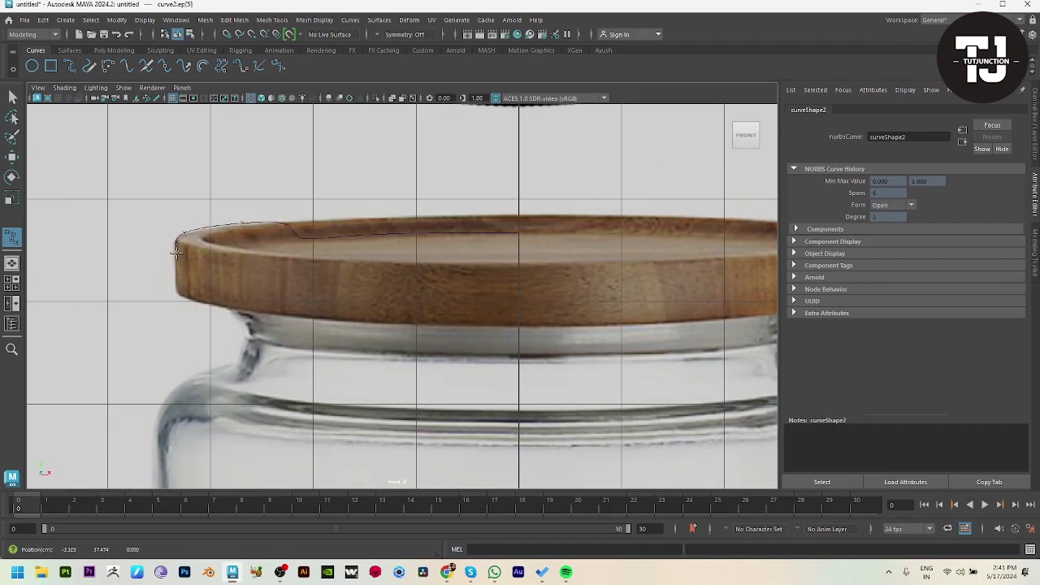
Continue the lid curve down its outer edge and along the underside back to the central axis, and finish the curve
click(175, 268)
click(190, 298)
click(241, 304)
click(261, 310)
click(376, 322)
click(493, 324)
click(518, 326)
key(Return)
key(w)
Frame the lid curve in the perspective view, center its pivot and revolve it into a surface
key(space)
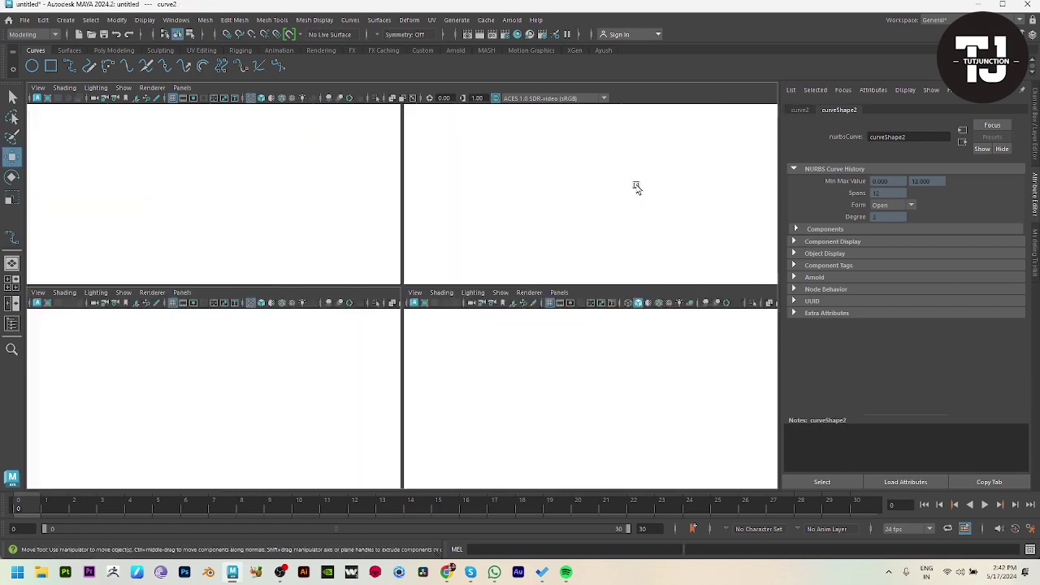
key(space)
key(f)
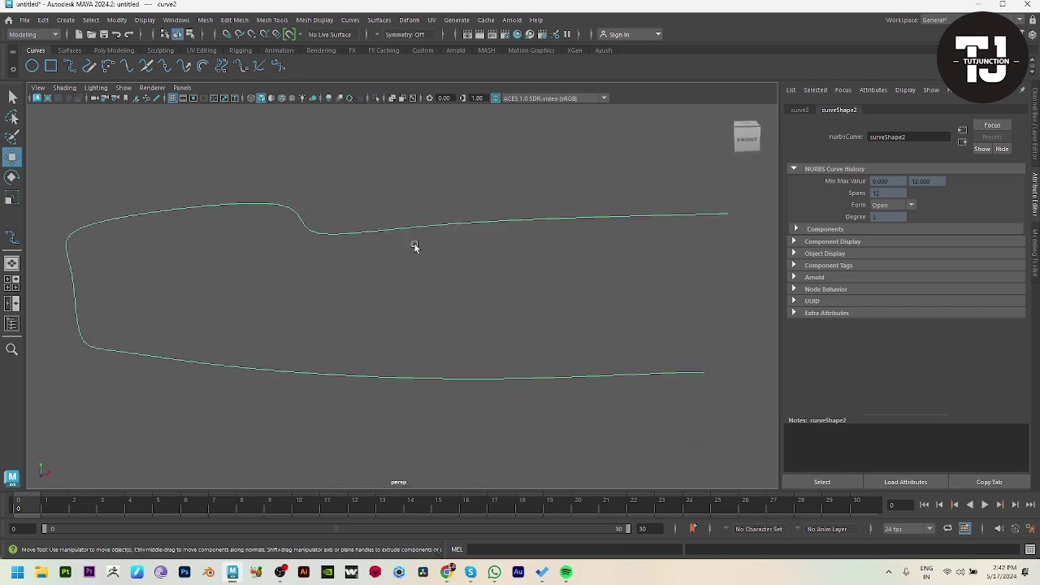
click(119, 20)
click(146, 100)
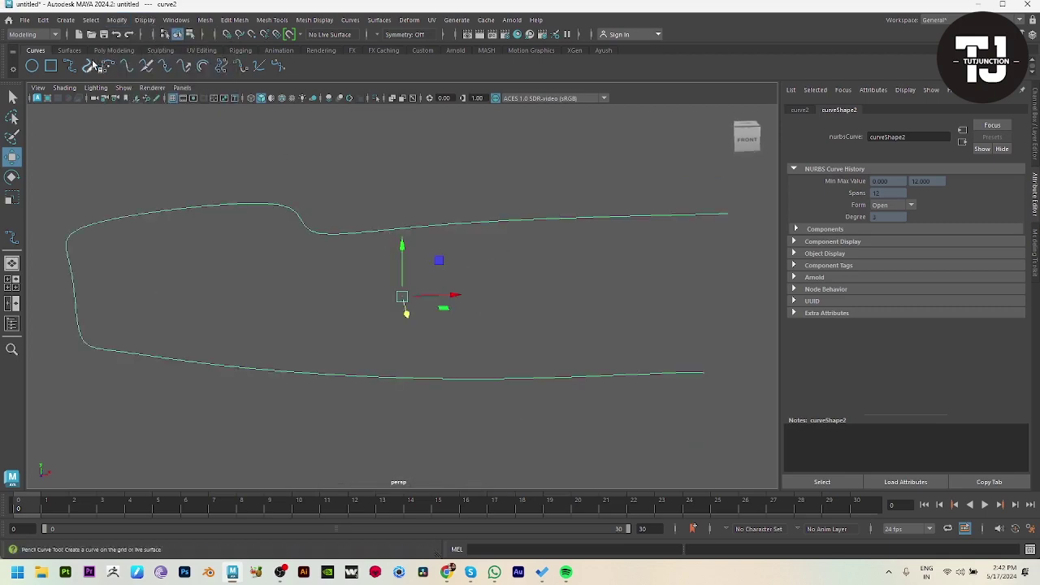
click(70, 50)
click(151, 65)
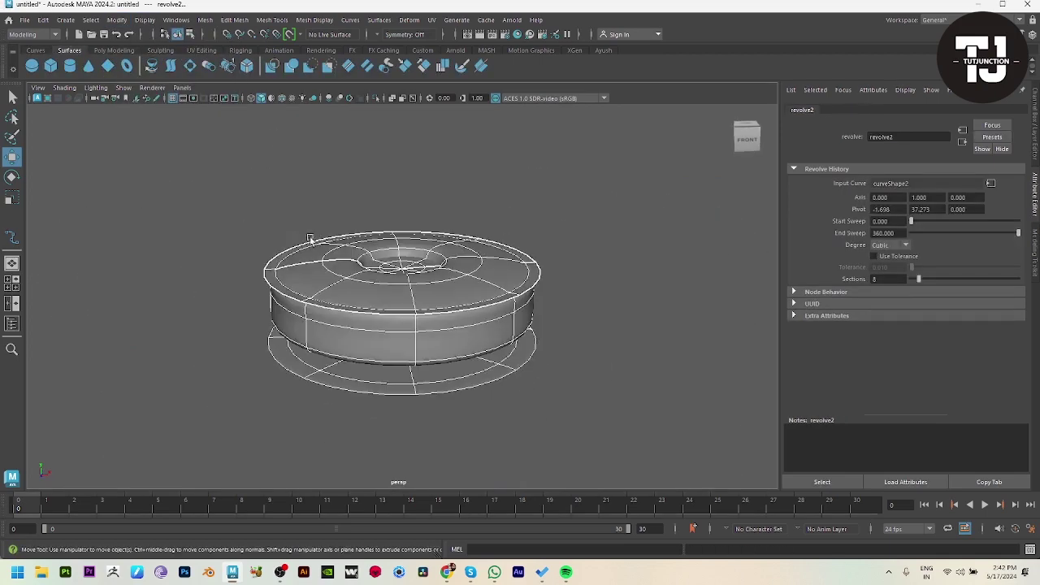
Center the pivot of the revolved lid surface and move the surface along X, away from its profile curve
click(446, 296)
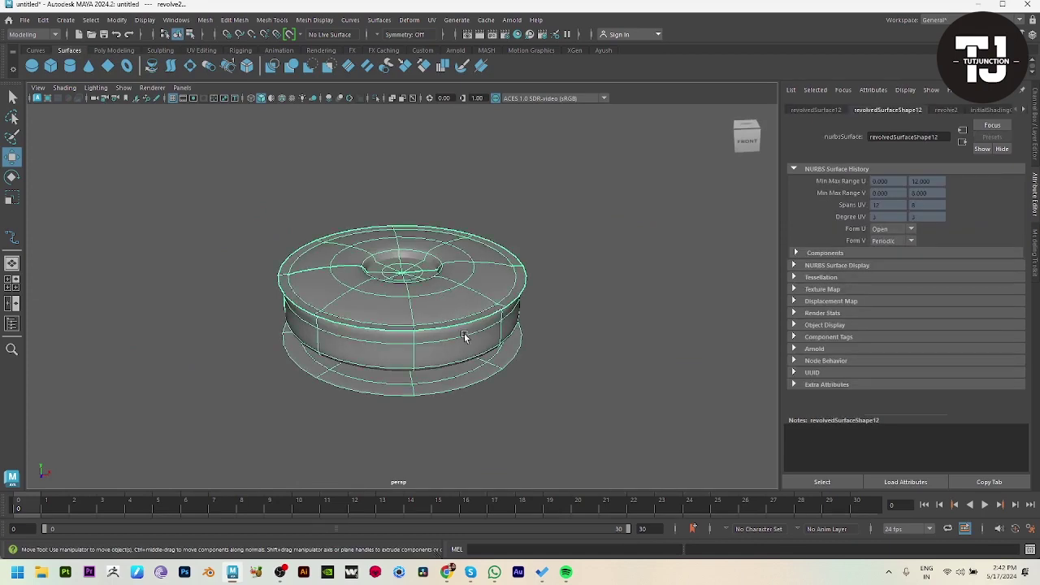
scroll(504, 333, down, 3)
click(116, 19)
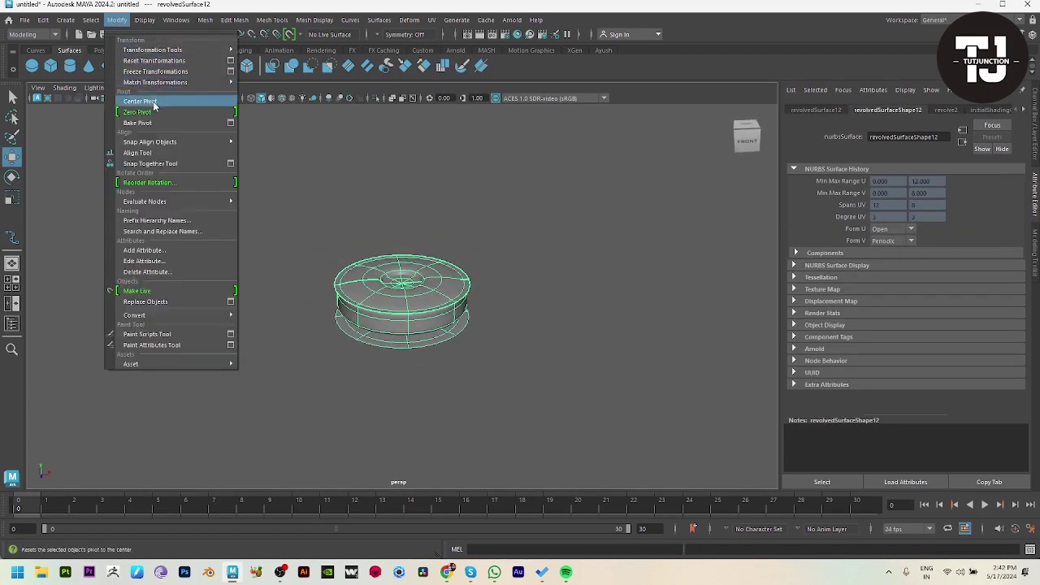
click(140, 101)
drag(459, 289, 606, 290)
Move the lid's profile curve along negative X to about -3.375, so the revolved surface matches the width of the reference lid
click(451, 311)
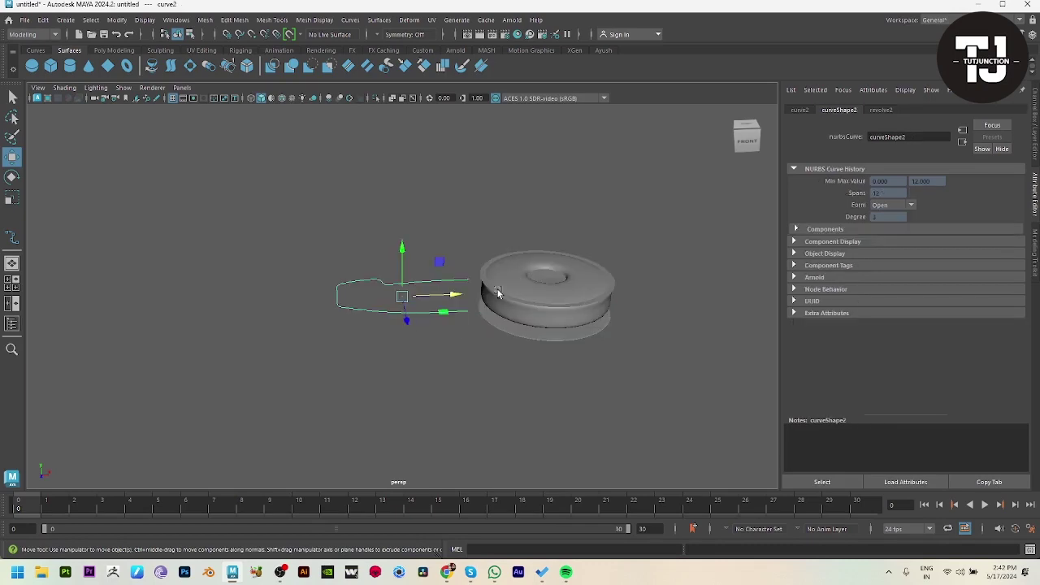
drag(453, 295, 388, 301)
key(space)
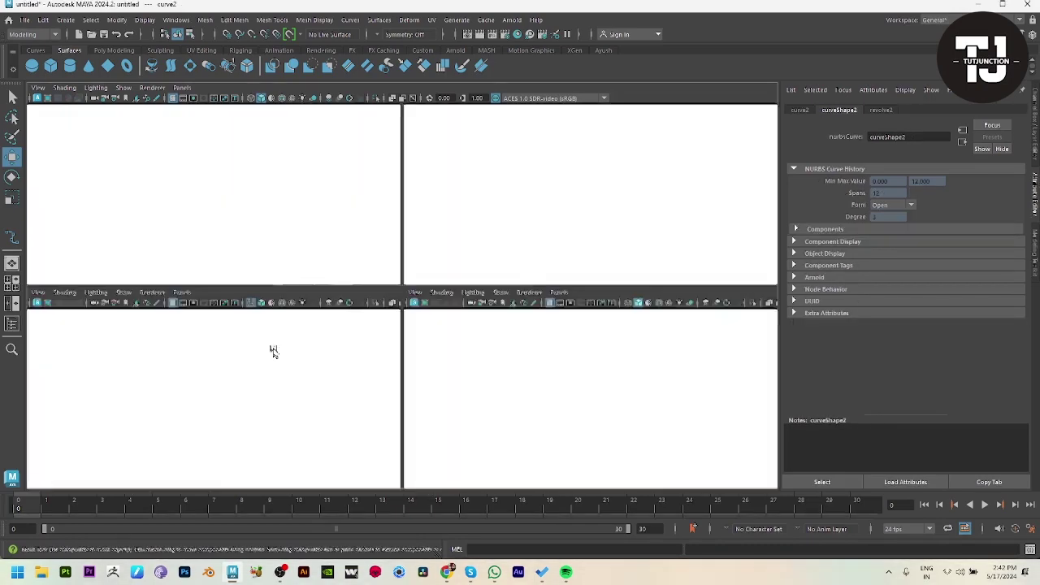
key(space)
scroll(400, 309, down, 3)
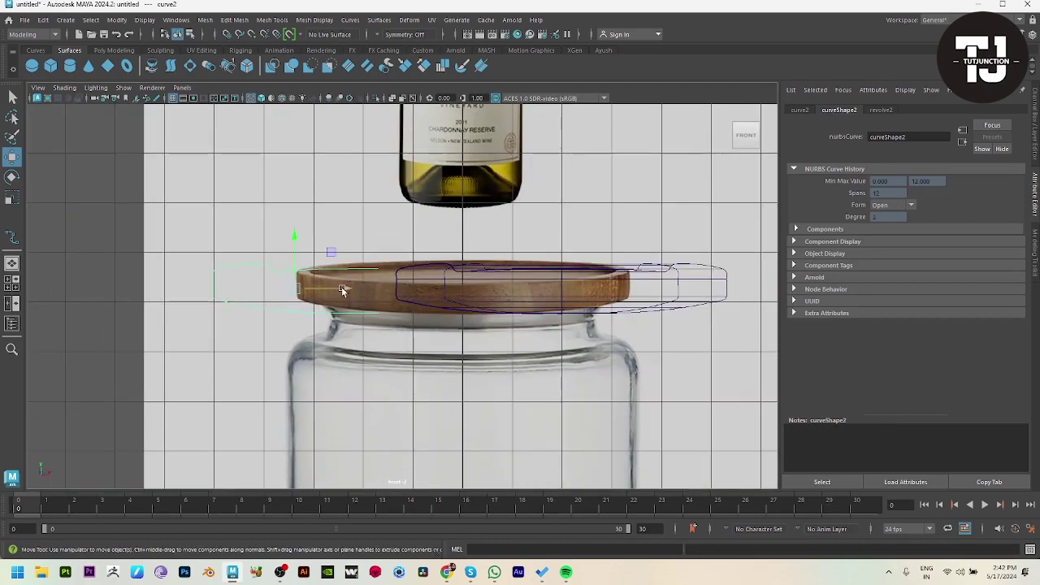
drag(341, 287, 343, 291)
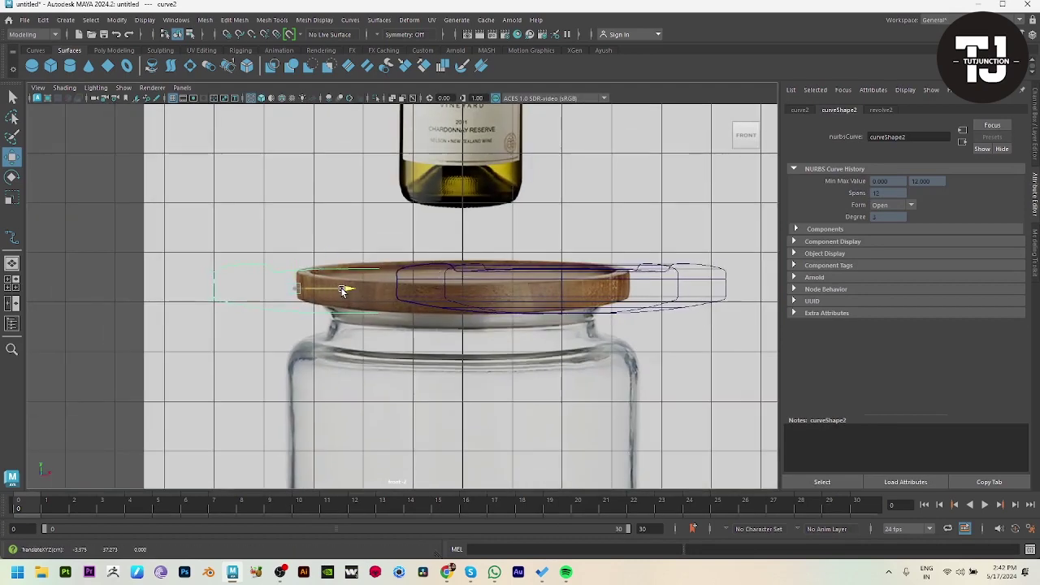
Move the revolved lid surface to about 0.024 in X so it sits on the reference lid, and return to the perspective view
click(407, 293)
drag(611, 286, 517, 287)
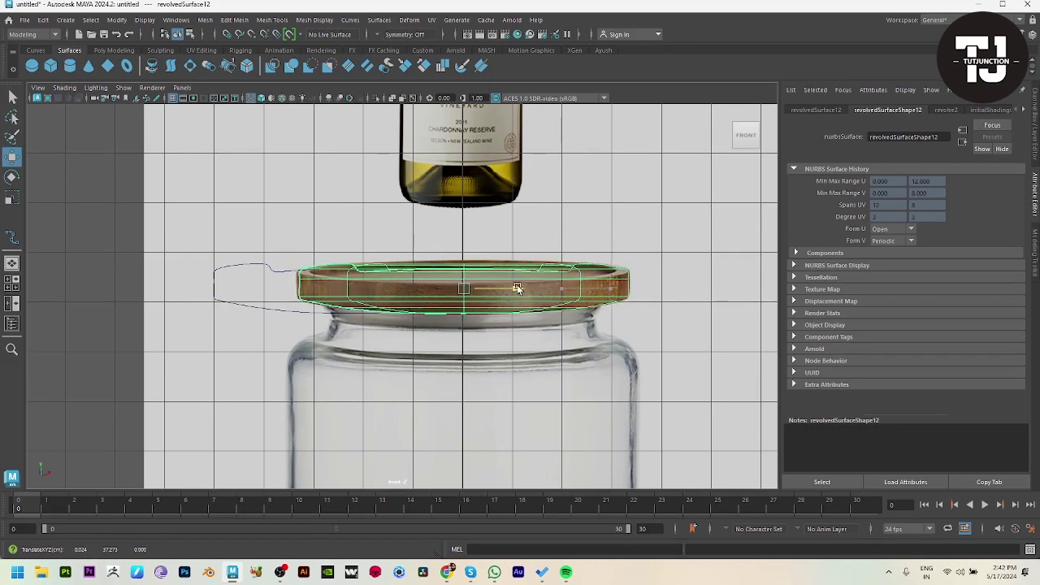
key(space)
key(space)
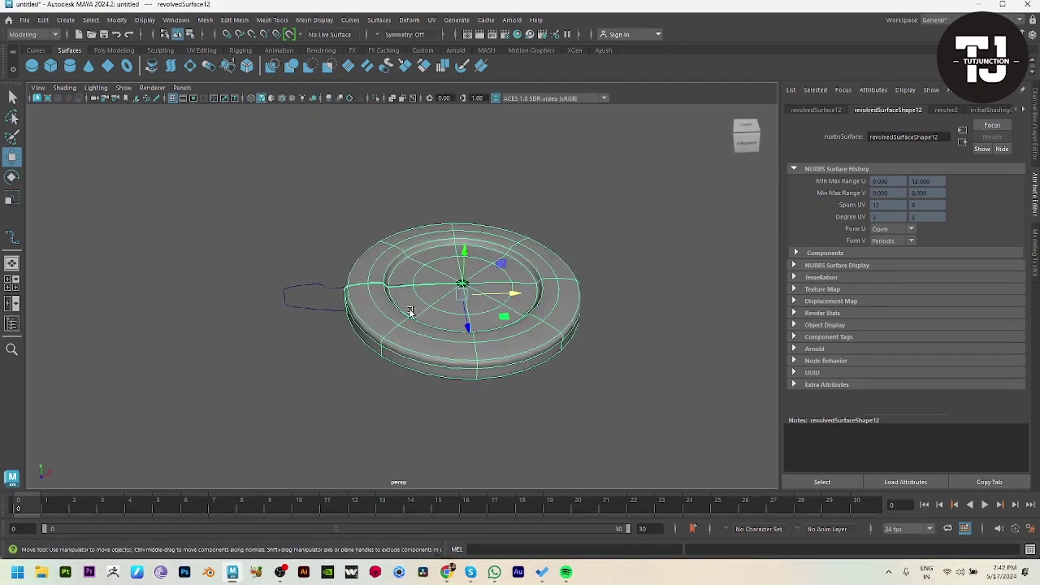
Move the upper inner end control vertex of the lid's profile curve along X to close the hole at the lid's center
drag(234, 236, 298, 374)
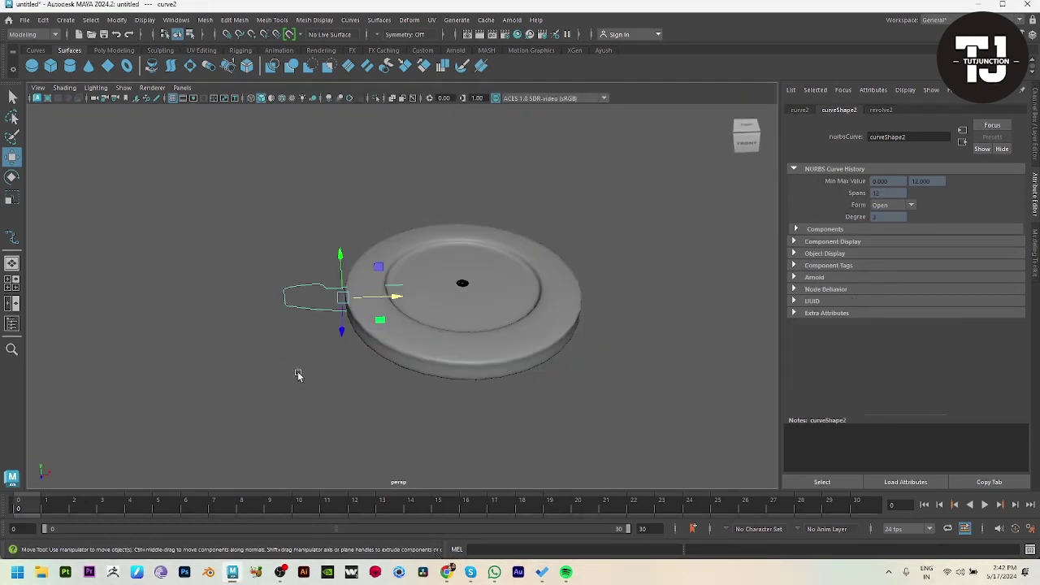
click(319, 290)
click(404, 289)
drag(404, 290, 428, 301)
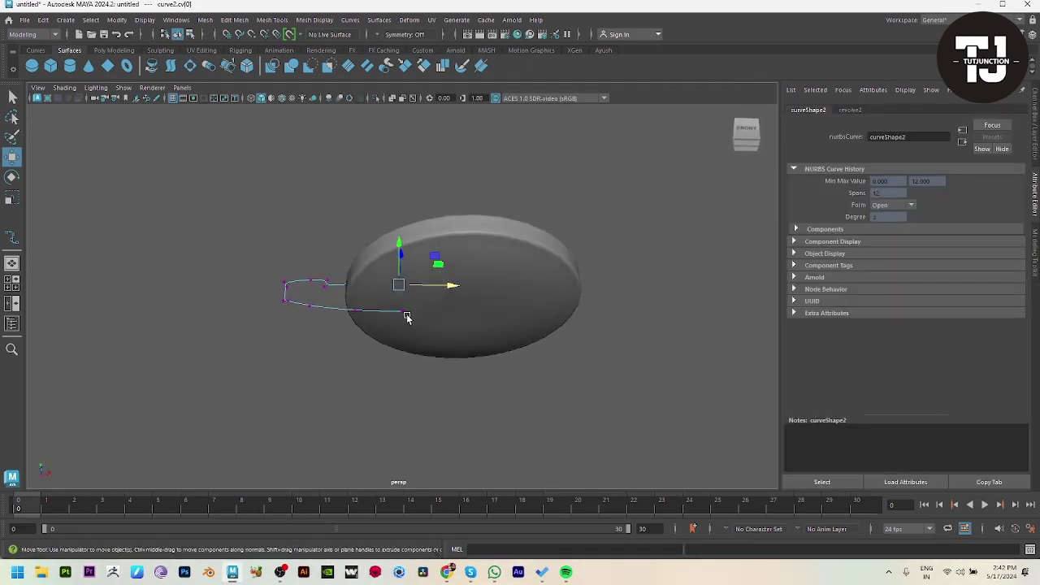
Delete the lid's profile curve and undo the deletion
key(F8)
key(Delete)
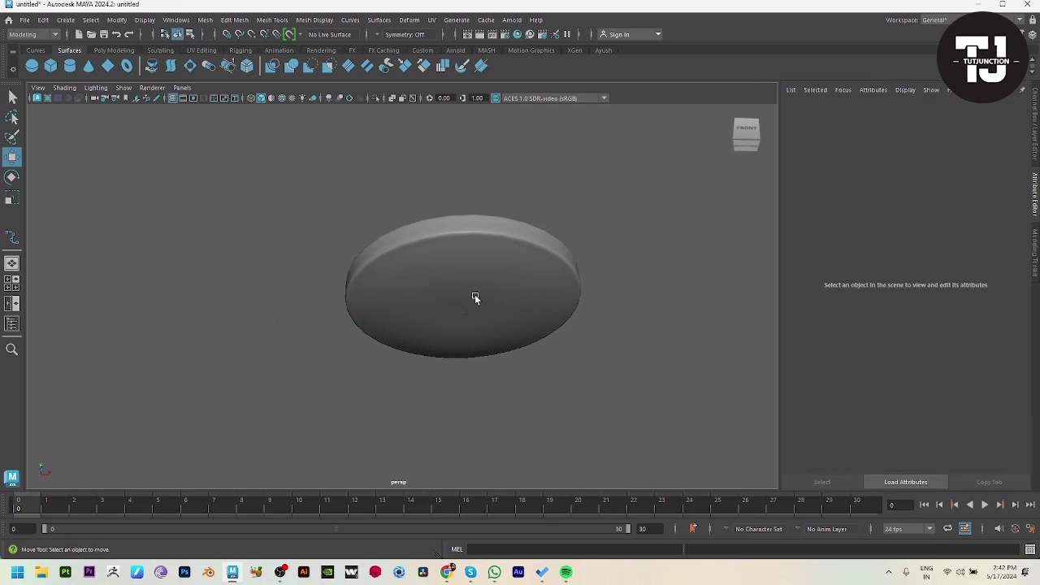
alt+drag(477, 297, 441, 382)
key(ctrl+z)
Try to adjust a control vertex near the upper inner end of the lid's profile curve
click(308, 323)
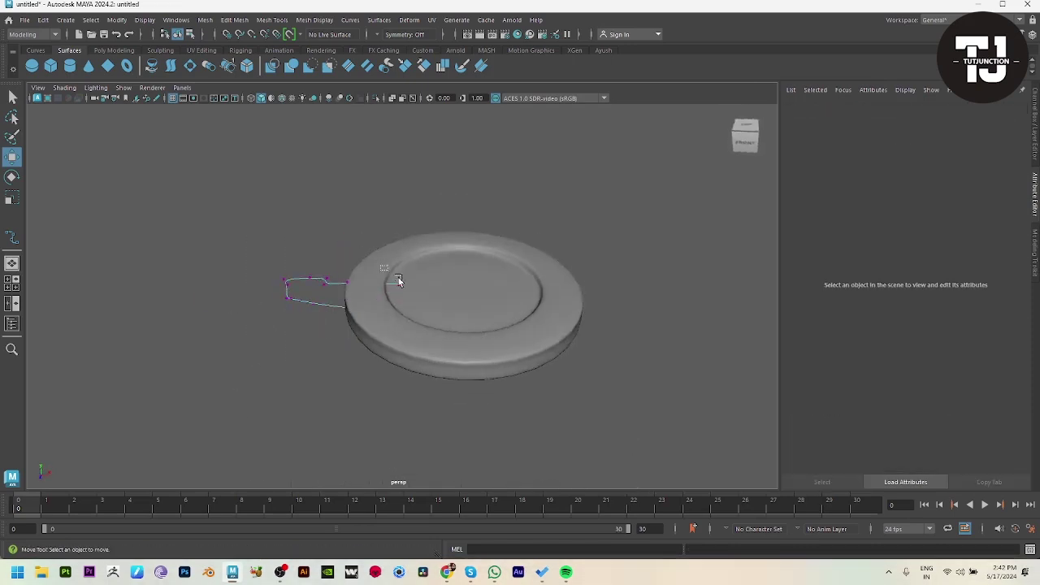
drag(398, 278, 380, 308)
click(424, 283)
key(ctrl+z)
key(ctrl+z)
Move the control vertices at the recess edge of the lid's profile curve outward along negative X to widen the lid's recess
scroll(459, 374, up, 5)
key(4)
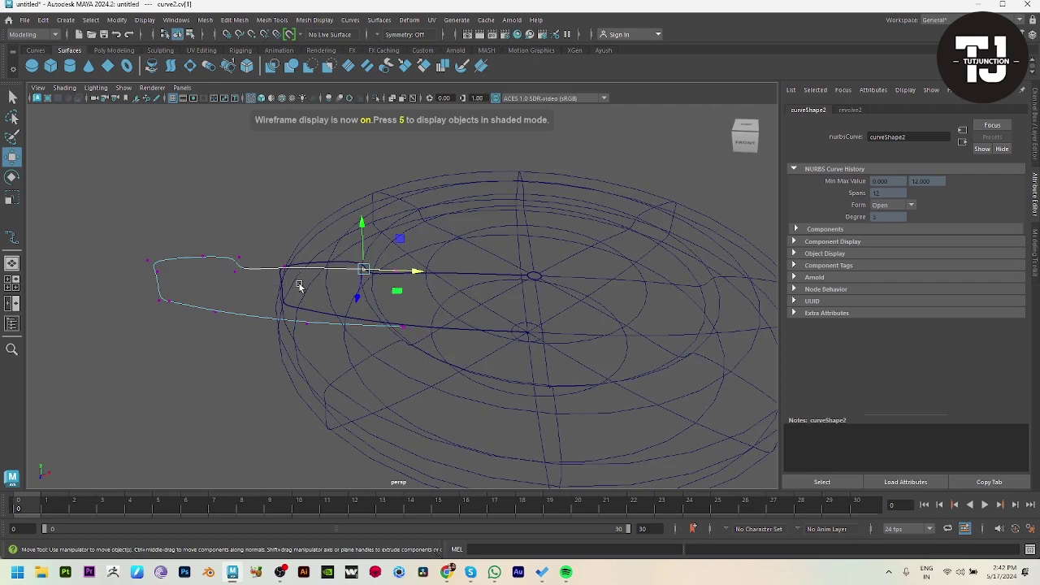
key(5)
mouse_move(412, 271)
mouse_down()
mouse_move(283, 267)
mouse_move(302, 275)
mouse_up()
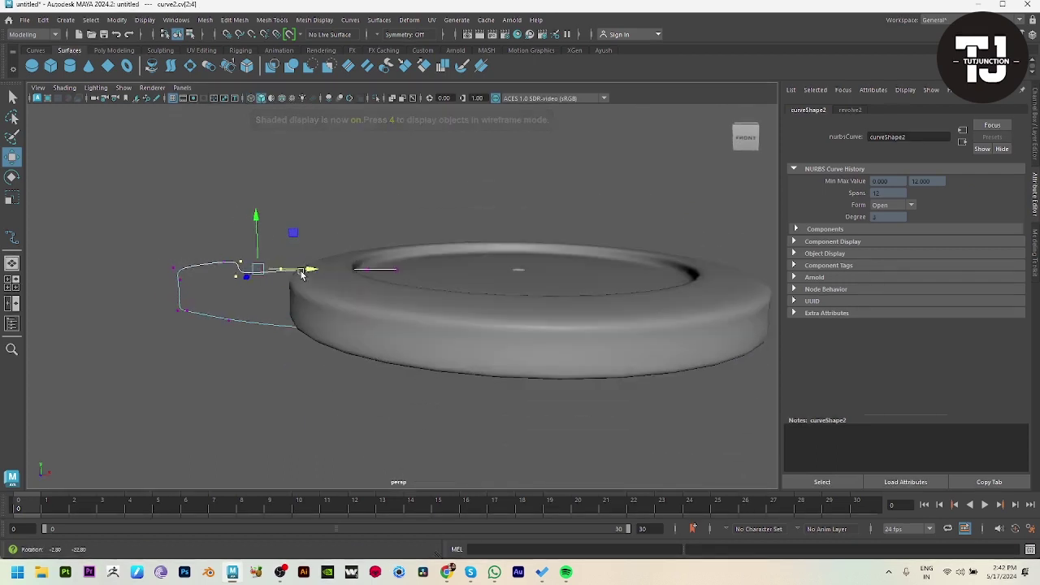
right_drag(302, 274, 316, 170)
click(316, 170)
Move the lower control vertices of the lid's profile curve outward along negative X to form a stepped lip under the lid
scroll(309, 187, down, 5)
alt+drag(268, 362, 265, 283)
click(285, 308)
right_drag(350, 319, 301, 320)
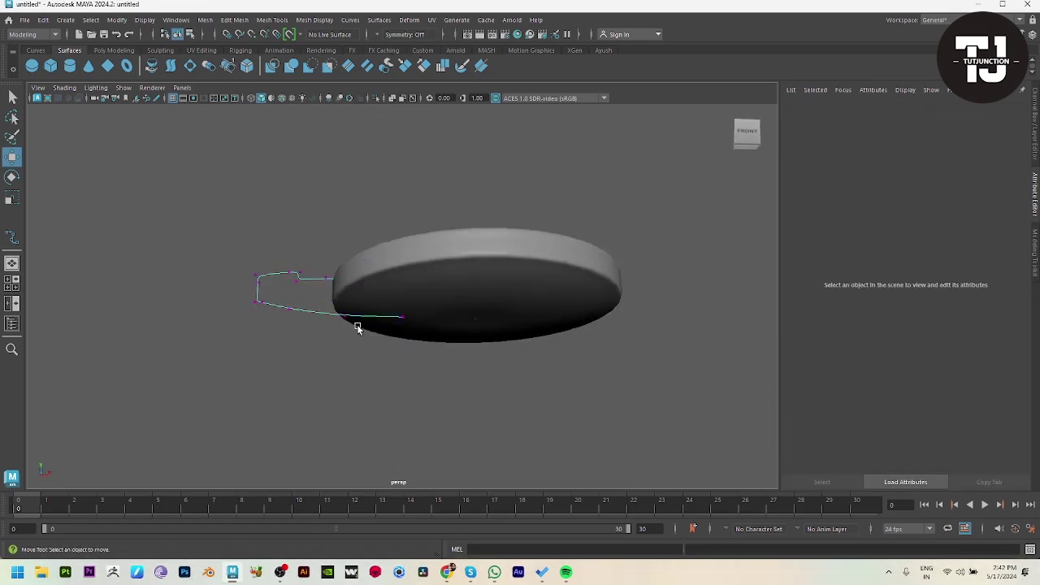
click(391, 317)
drag(424, 319, 433, 320)
drag(393, 316, 339, 314)
shift+click(347, 318)
click(392, 320)
key(ctrl+z)
Move the control vertices of the lid's lower lip about -0.400 farther along X
scroll(420, 439, up, 5)
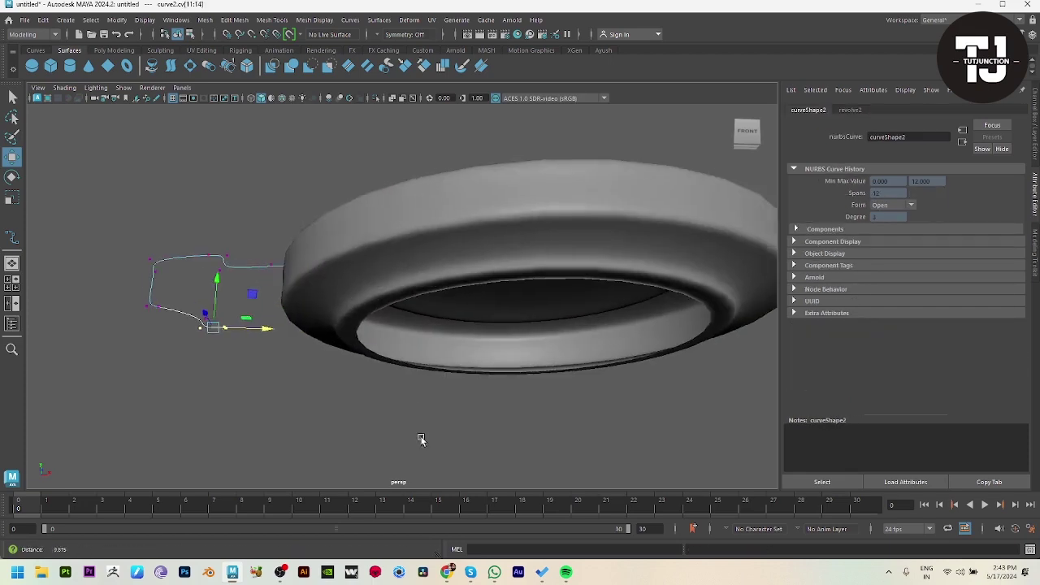
alt+middle_drag(293, 361, 391, 366)
drag(363, 330, 331, 324)
scroll(268, 313, down, 4)
alt+drag(264, 305, 277, 339)
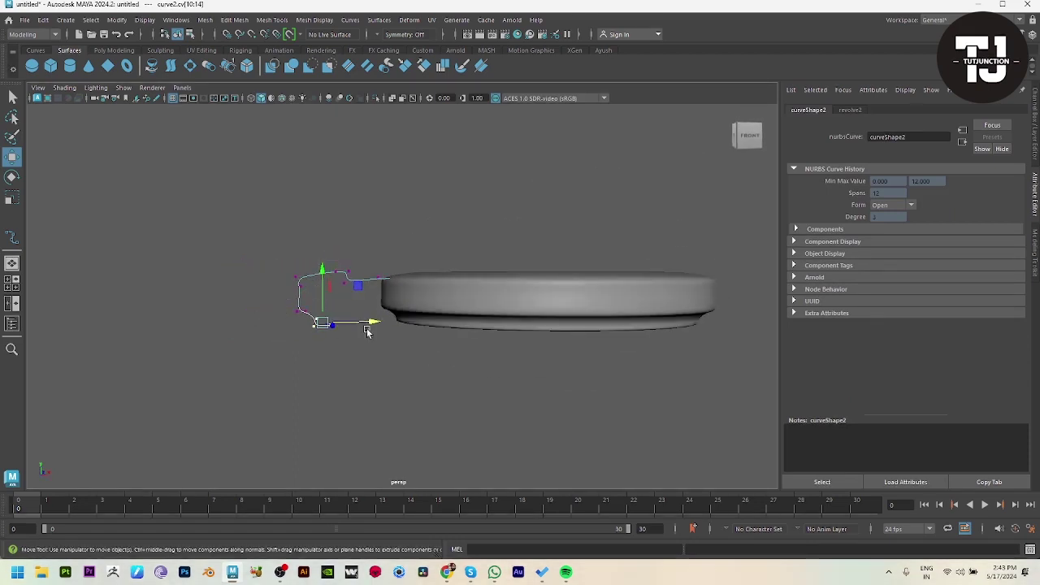
Delete the lid's profile curve and switch to the front view over the jar reference
click(360, 417)
key(F8)
key(Delete)
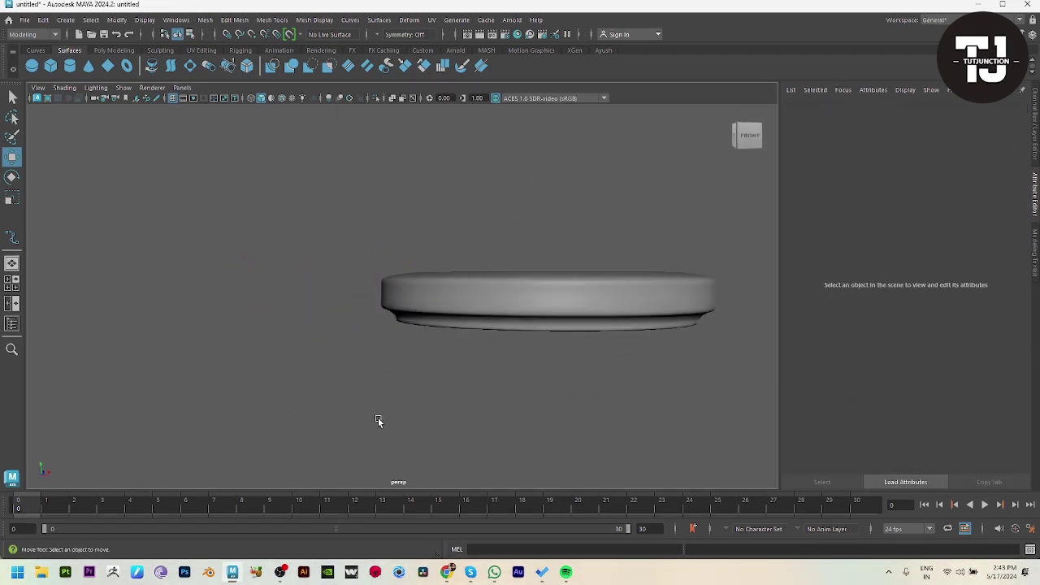
key(space)
key(space)
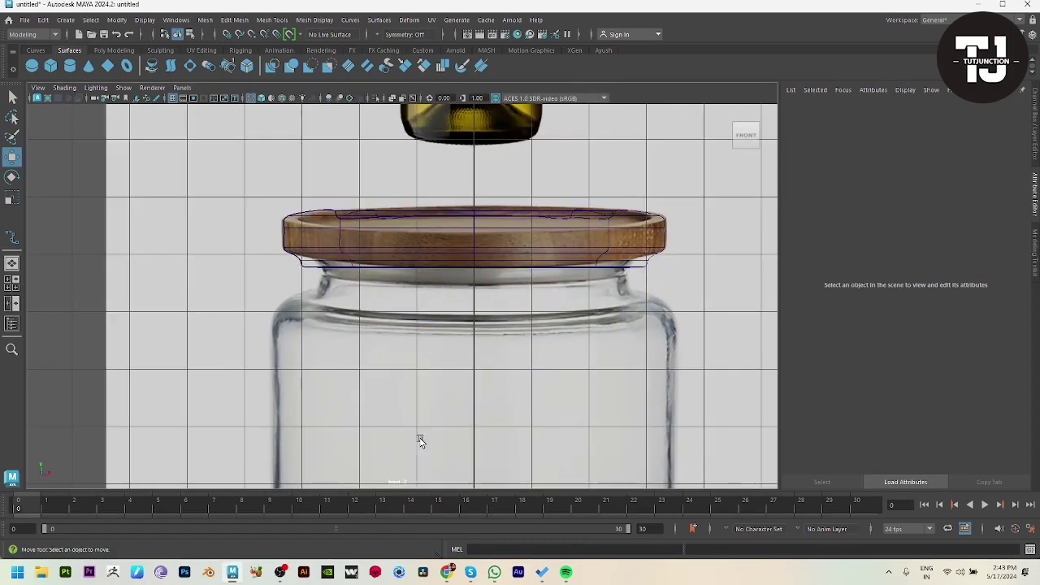
Undo the profile curve's deletion and the last X move of the lid's lower lip vertices
click(36, 50)
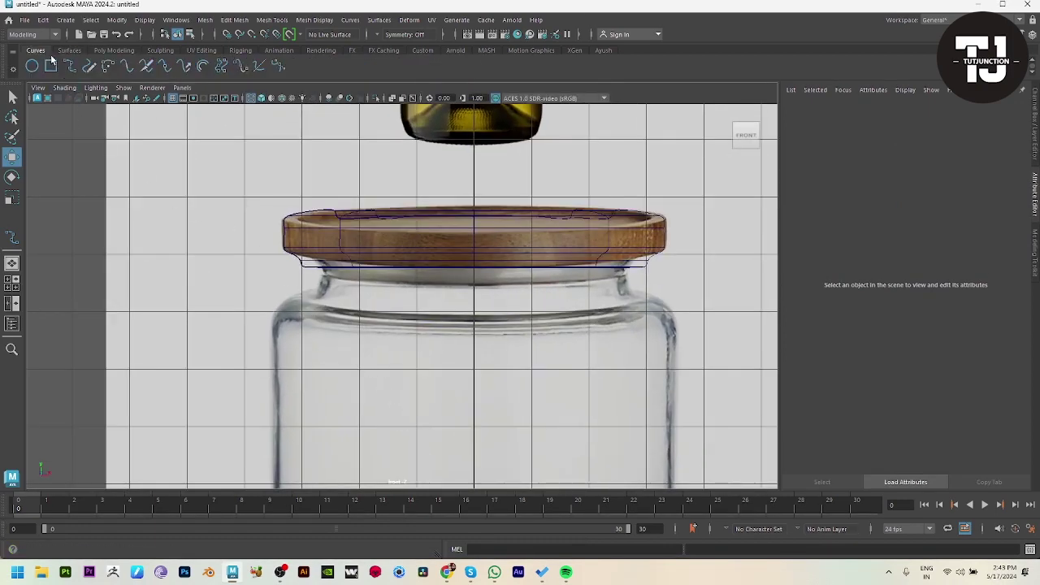
click(70, 66)
key(ctrl+z)
key(ctrl+z)
key(ctrl+z)
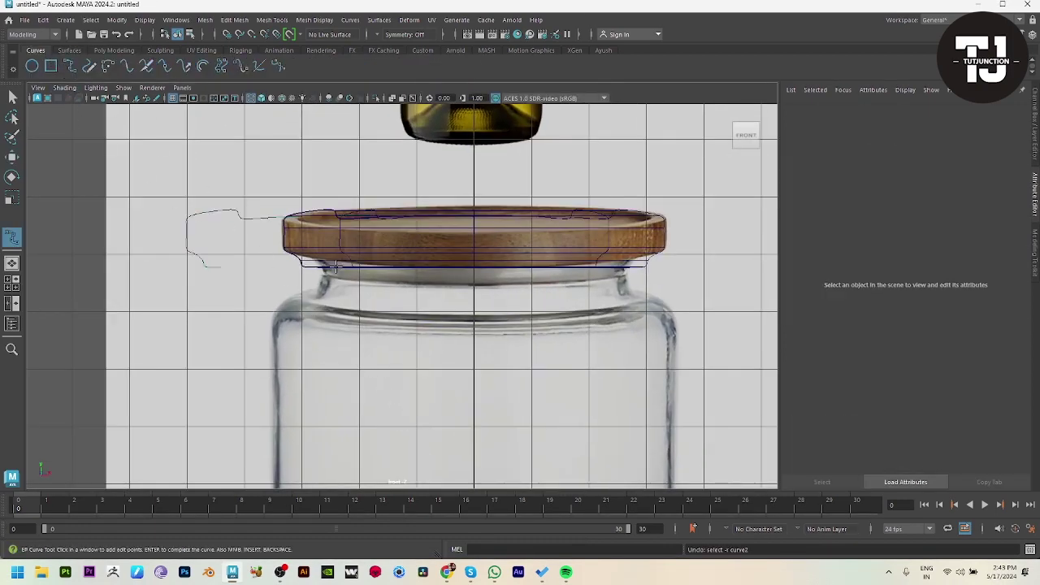
key(ctrl+z)
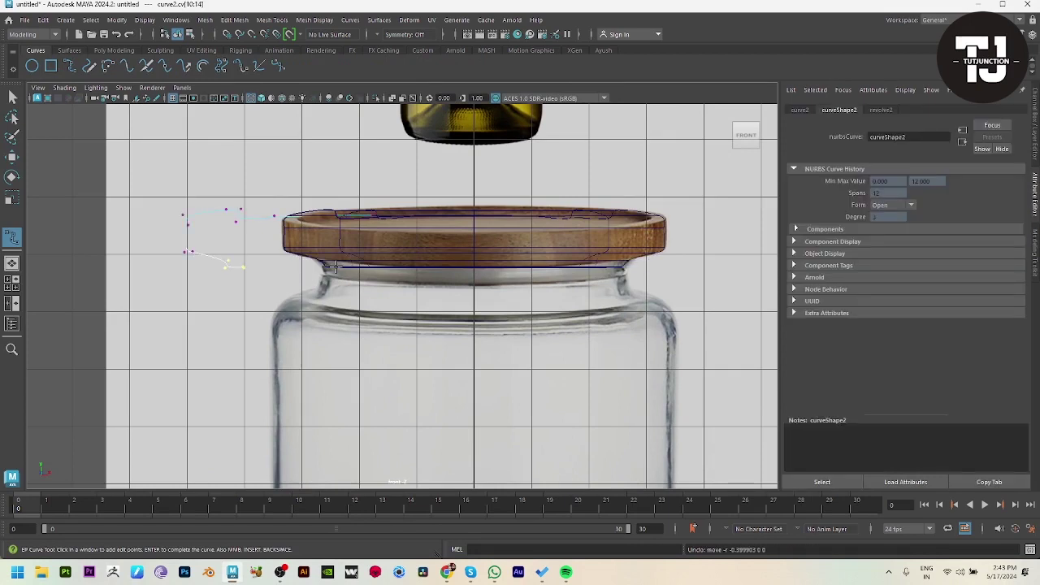
Select the restored lid profile curve with the Move tool and delete it
key(w)
click(162, 241)
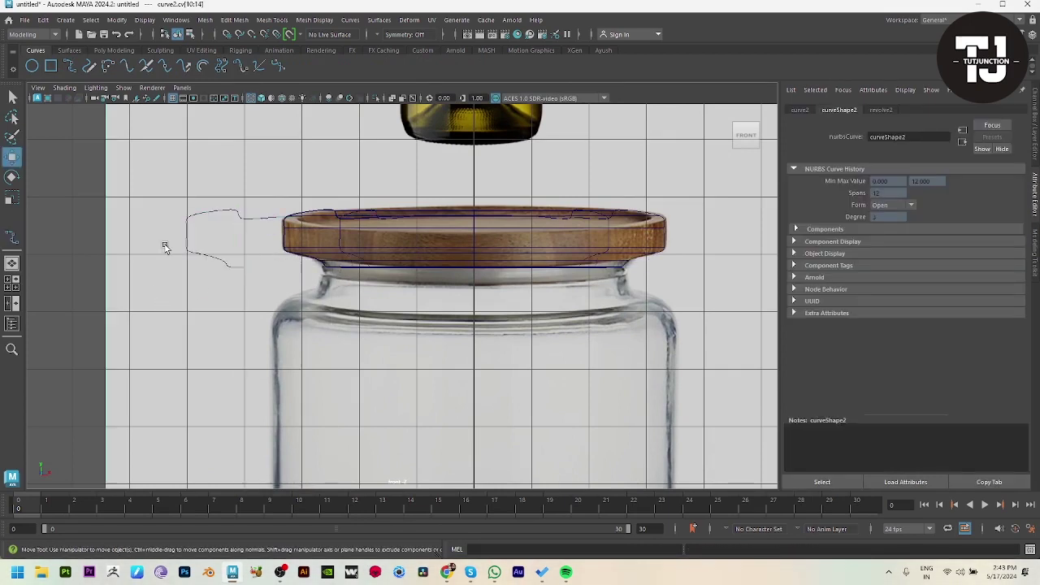
click(193, 251)
key(Delete)
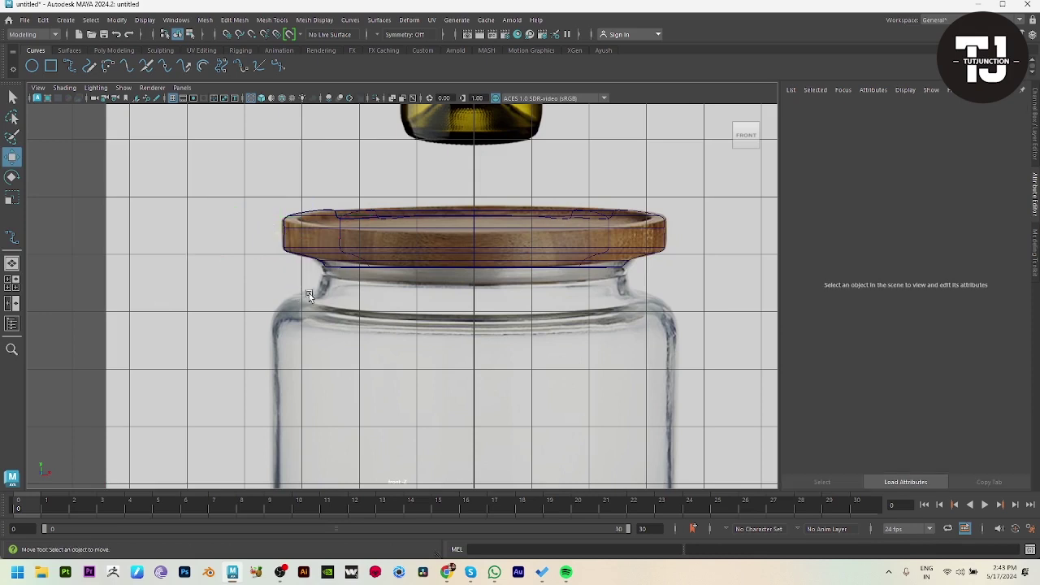
Start an EP curve under the lid and trace the reference jar's neck, shoulder and upper side wall
click(69, 66)
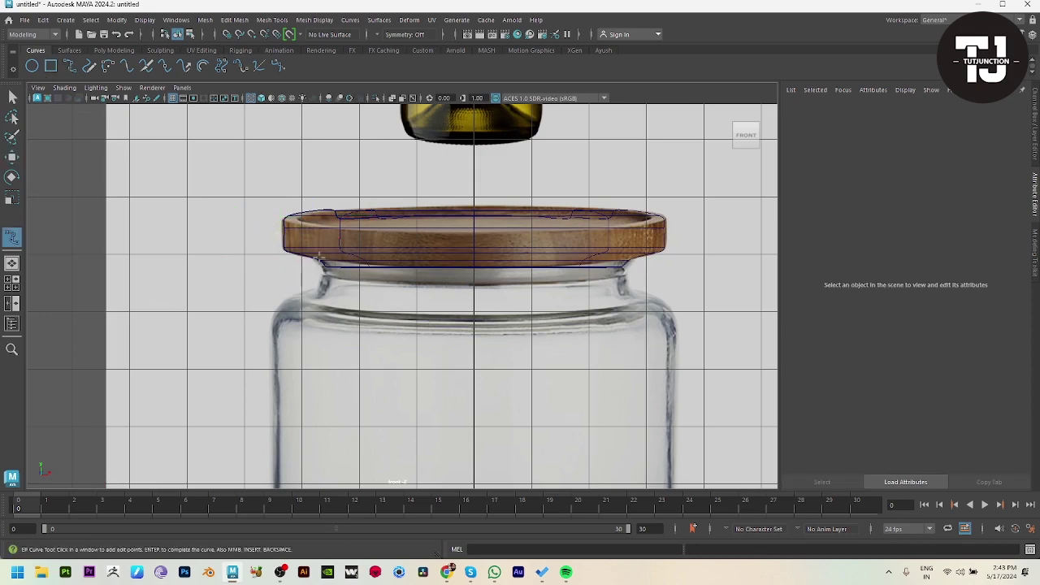
click(328, 267)
click(326, 283)
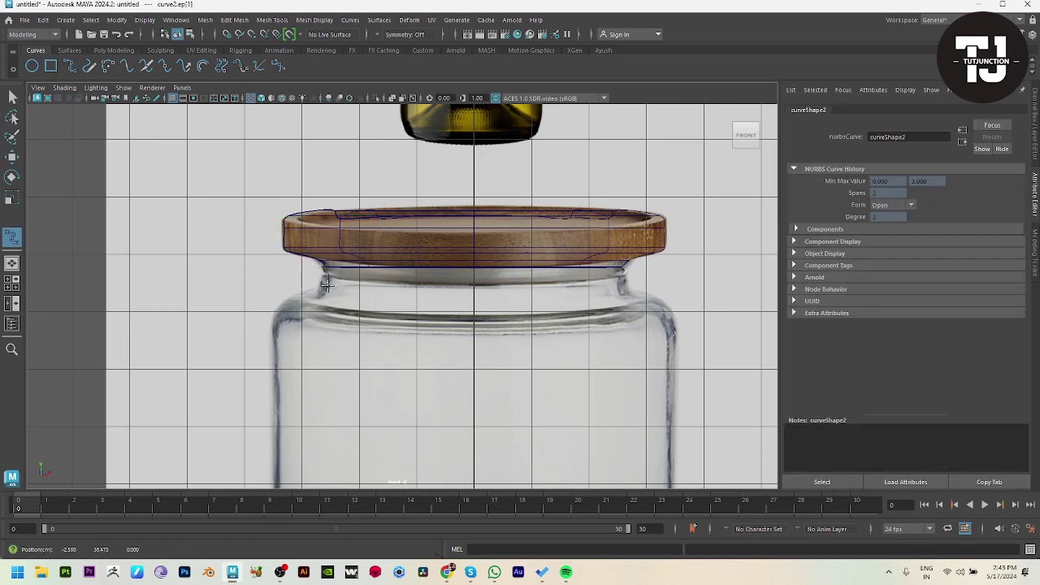
click(300, 290)
click(285, 301)
click(272, 328)
click(272, 370)
alt+middle_drag(300, 432, 308, 160)
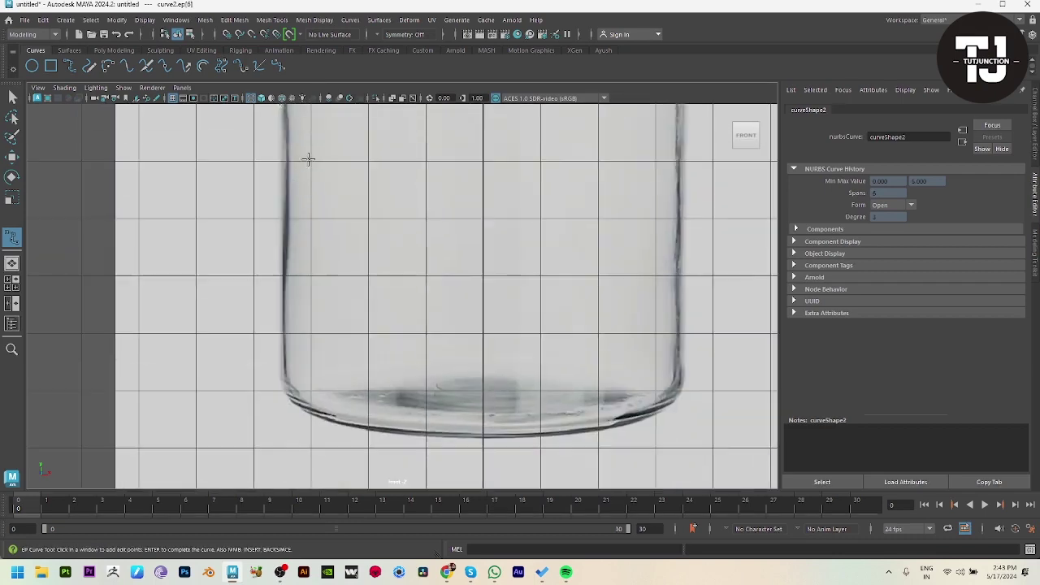
Continue the EP curve down the jar's side wall, around the lower corner and along the base to the center line
click(279, 376)
click(287, 393)
key(ctrl+z)
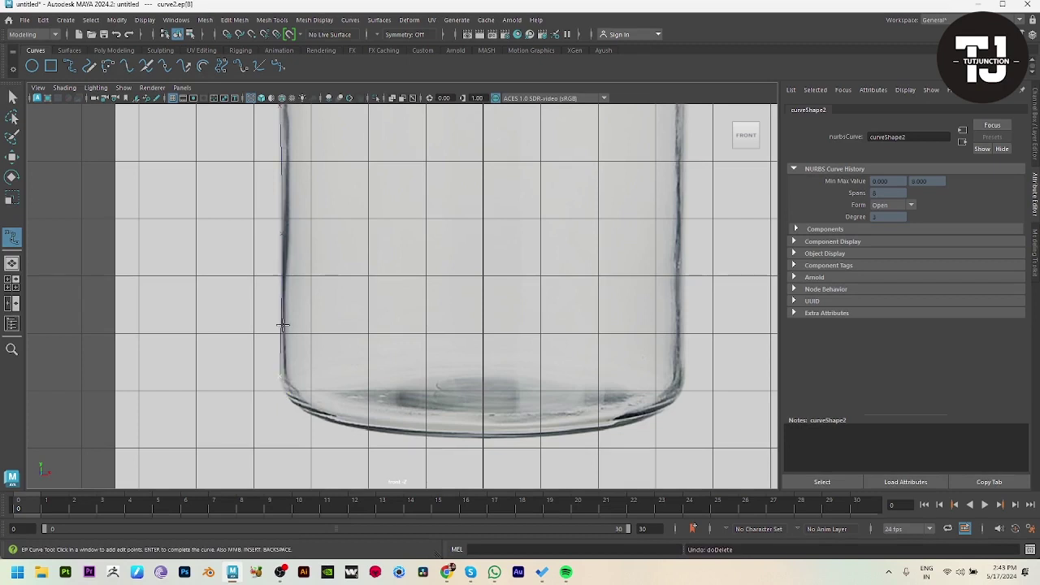
key(BackSpace)
click(280, 378)
click(293, 398)
click(331, 418)
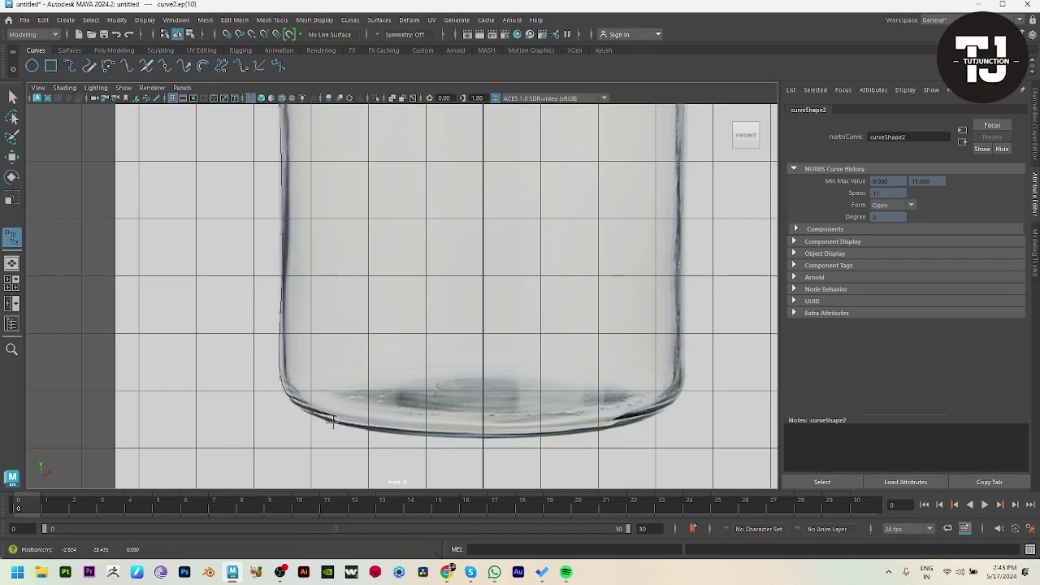
click(397, 431)
click(424, 435)
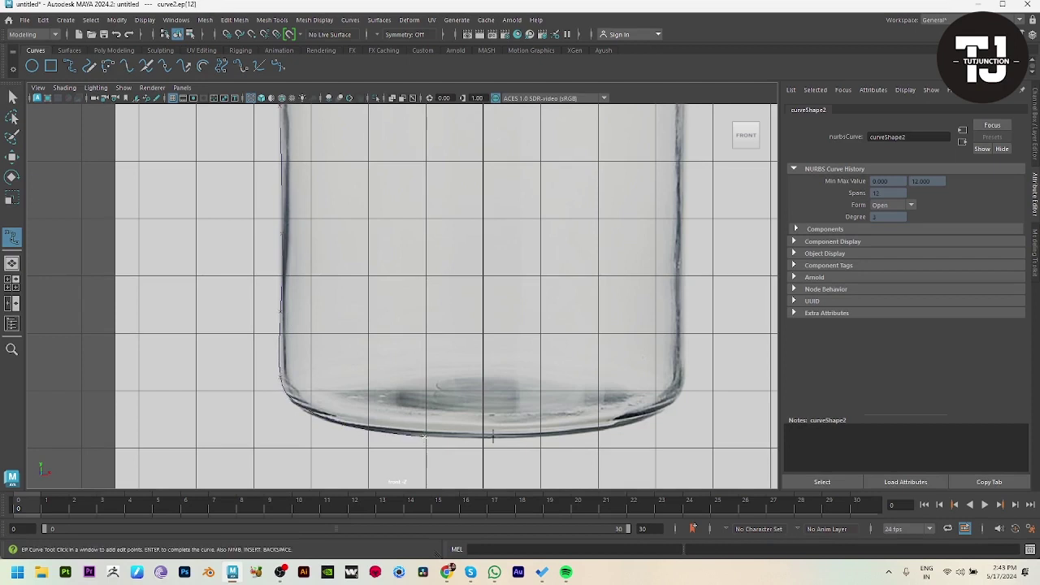
click(484, 435)
key(w)
Revolve the jar's profile curve into a surface in the perspective view and center the pivot of the new surface
key(space)
key(space)
alt+right_drag(535, 312, 281, 213)
click(69, 51)
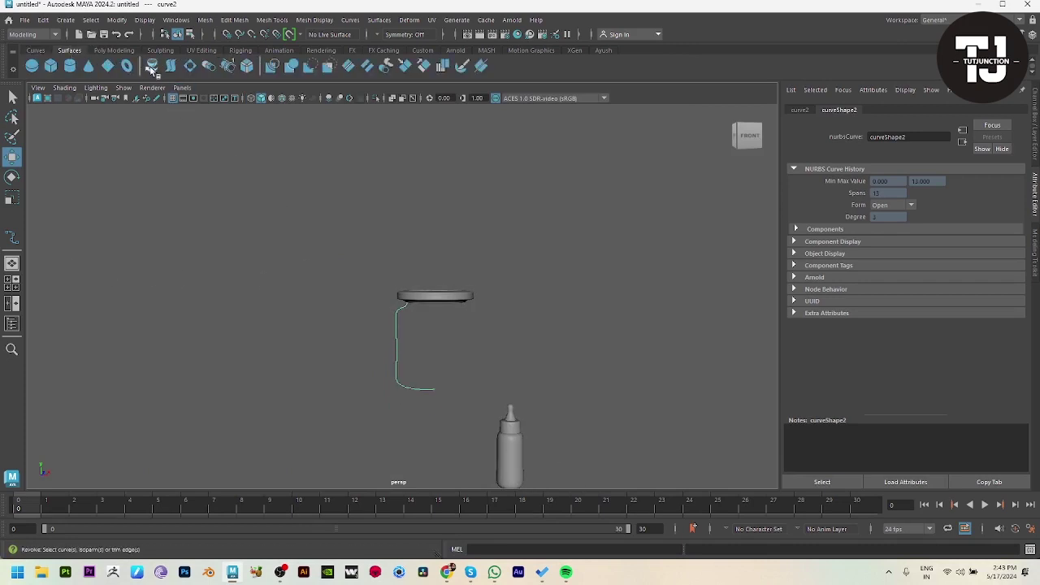
click(151, 66)
click(116, 19)
click(139, 100)
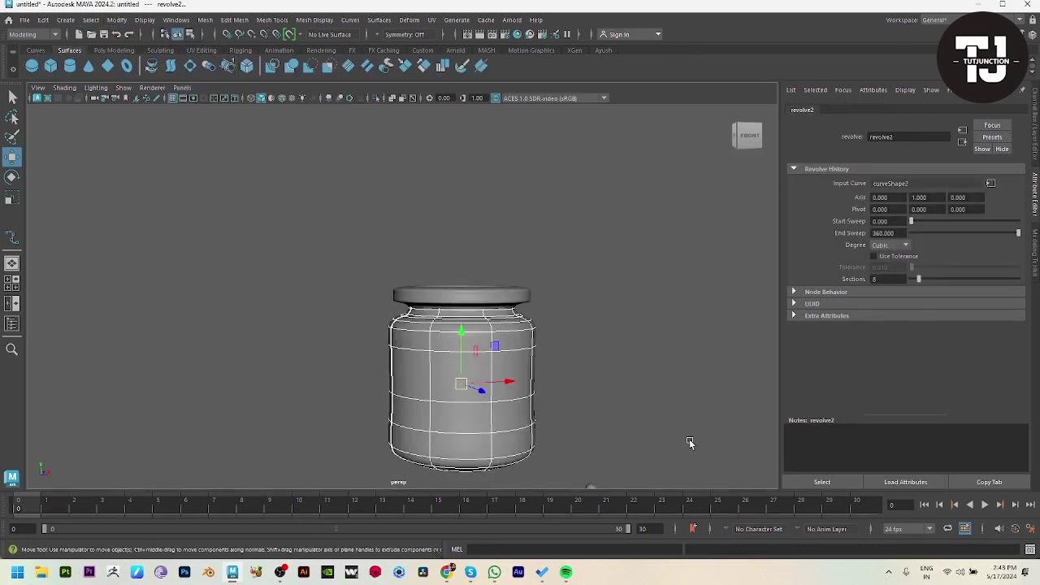
Move the jar body and lid together along X away from the jar's profile curve, and delete that curve
click(617, 339)
alt+right_drag(617, 339, 480, 348)
click(461, 312)
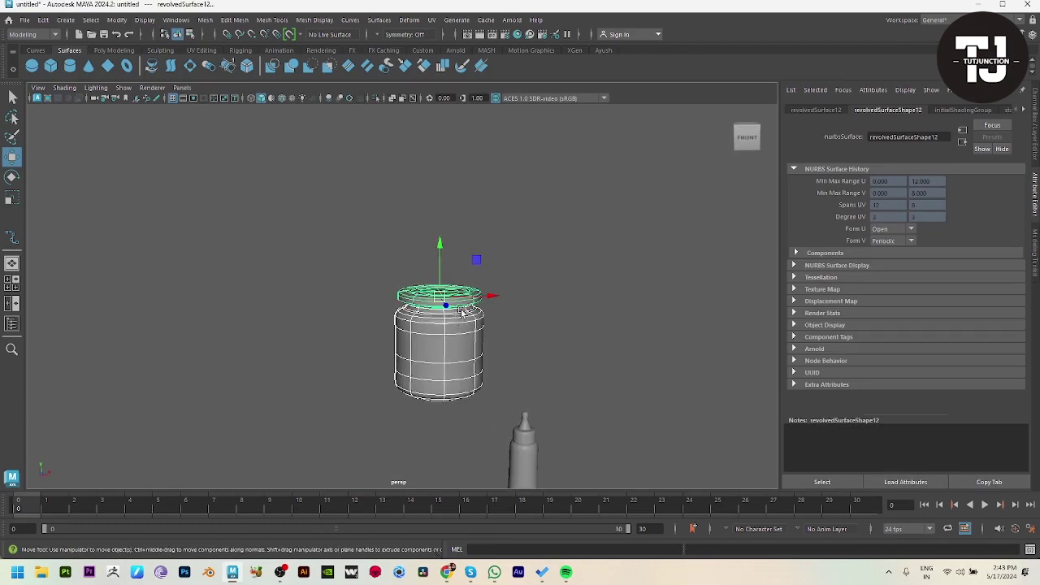
drag(461, 311, 531, 311)
click(410, 342)
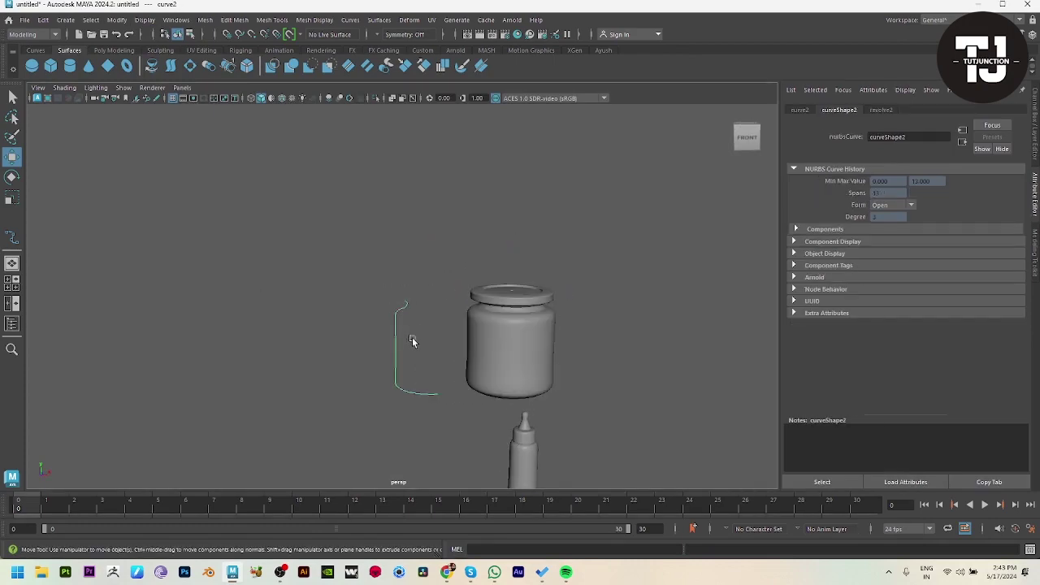
key(Delete)
Select the jar body and lid, switch to the front view and move them farther along X, away from the reference images
drag(573, 340, 511, 275)
key(space)
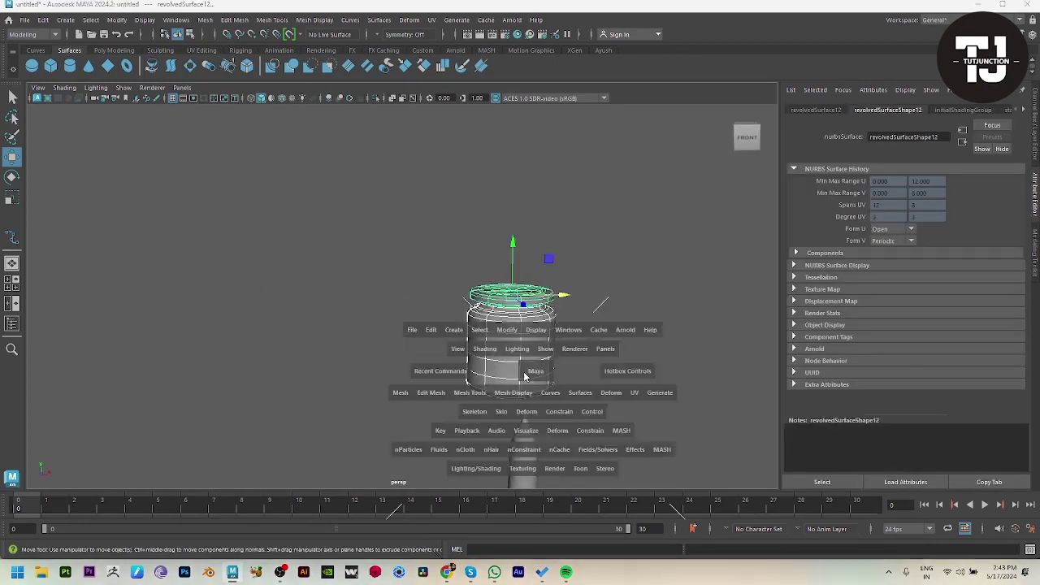
drag(525, 374, 523, 404)
alt+right_drag(523, 404, 390, 390)
alt+middle_drag(494, 339, 468, 373)
drag(538, 251, 564, 250)
Start an EP curve at the wine bottle's mouth on the center line and trace it around the lip to the collar
alt+middle_drag(490, 283, 493, 450)
scroll(493, 451, up, 4)
scroll(339, 245, up, 2)
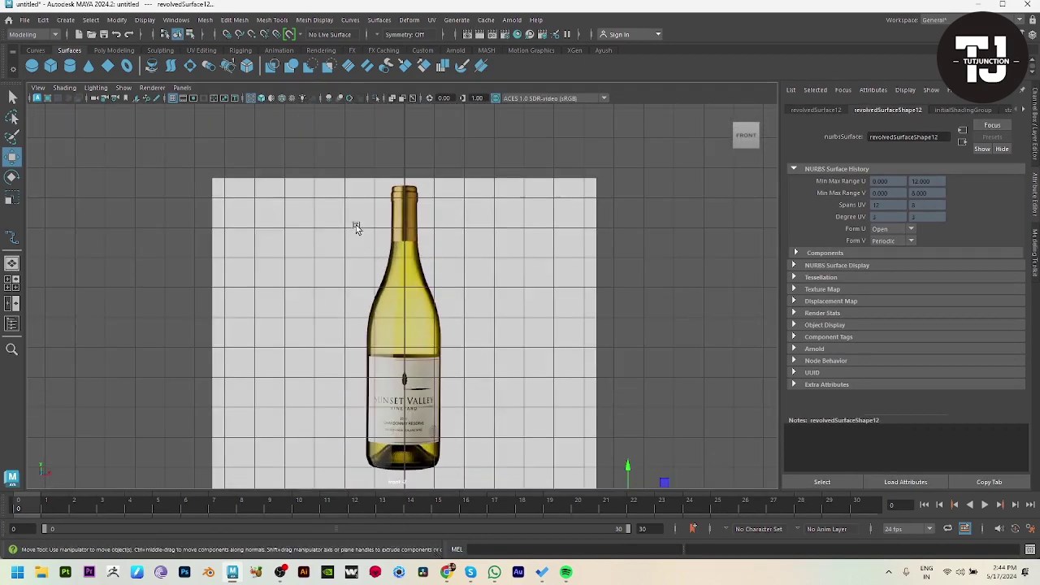
click(32, 50)
click(71, 71)
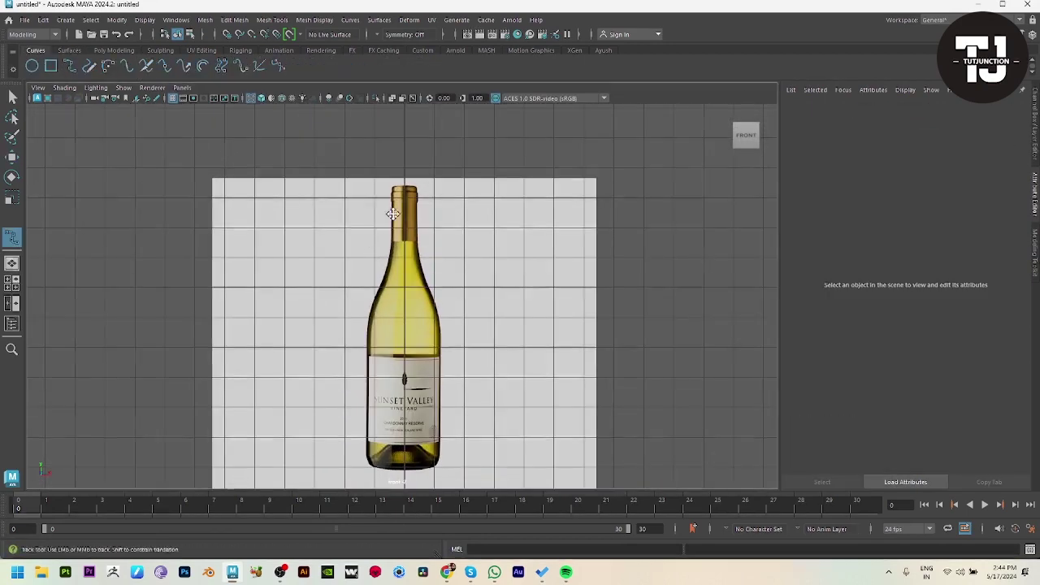
scroll(483, 221, up, 4)
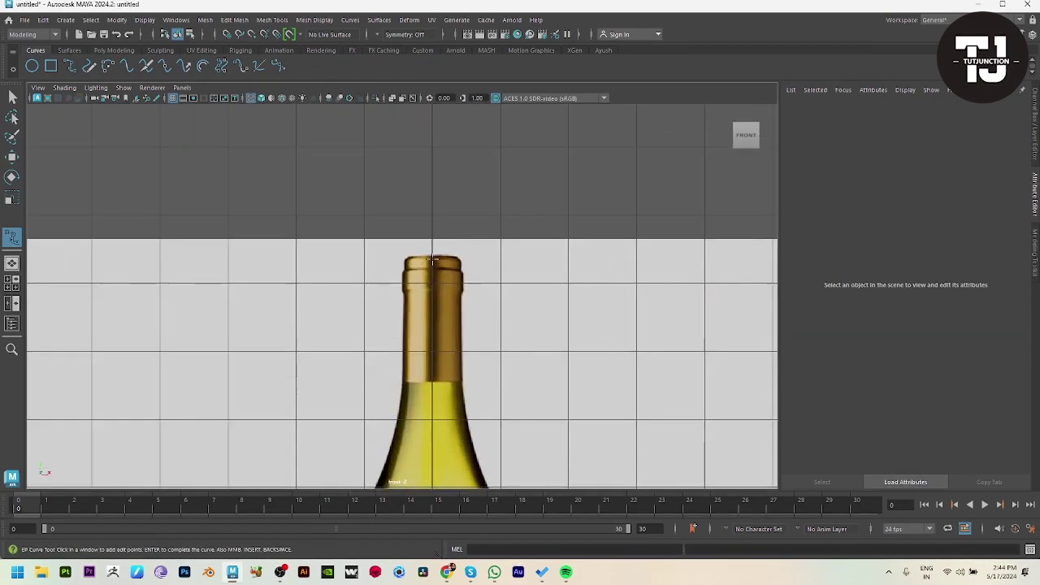
click(433, 258)
scroll(471, 300, up, 1)
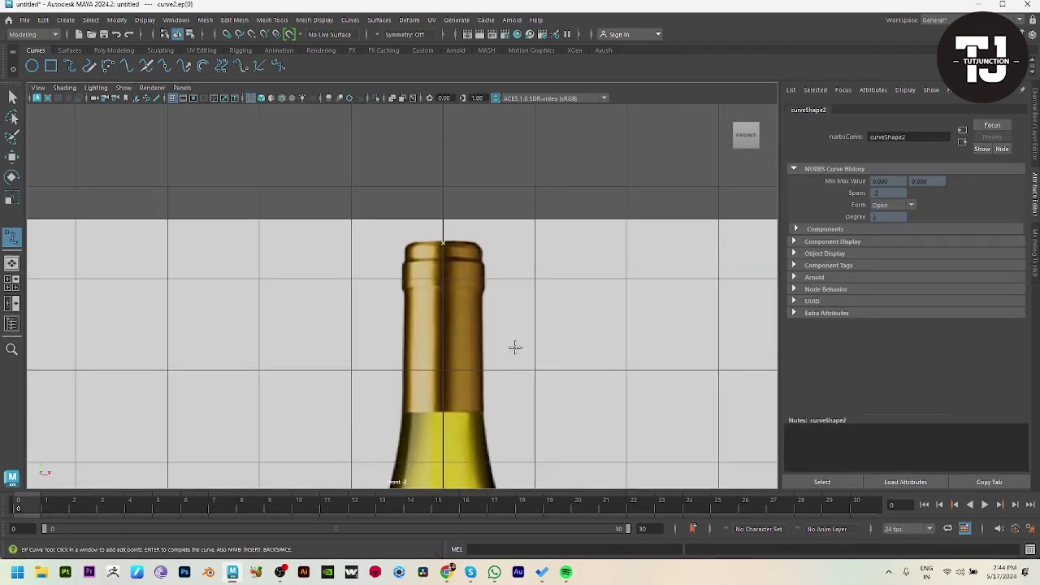
click(420, 242)
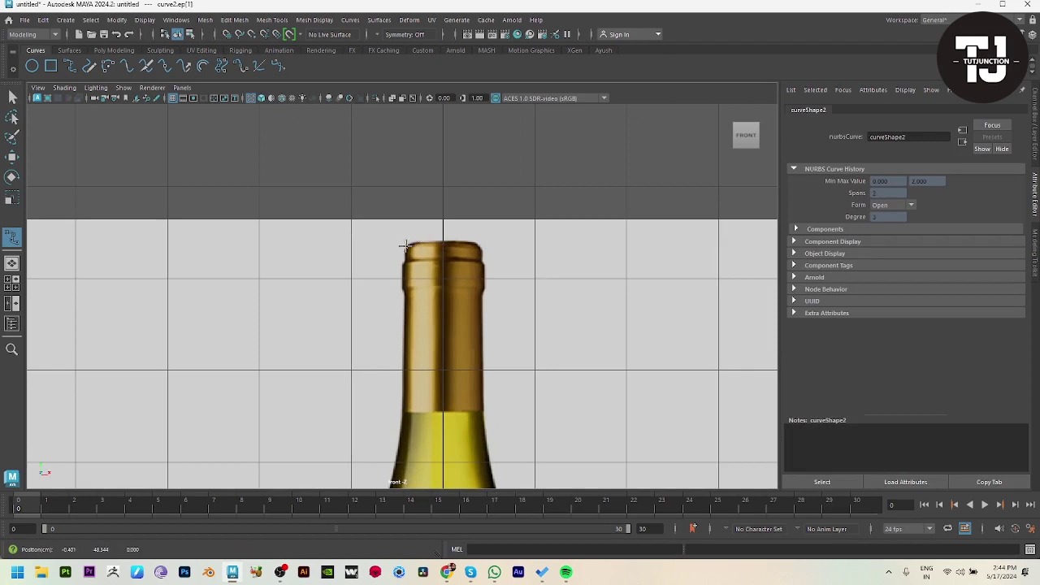
drag(405, 250, 404, 261)
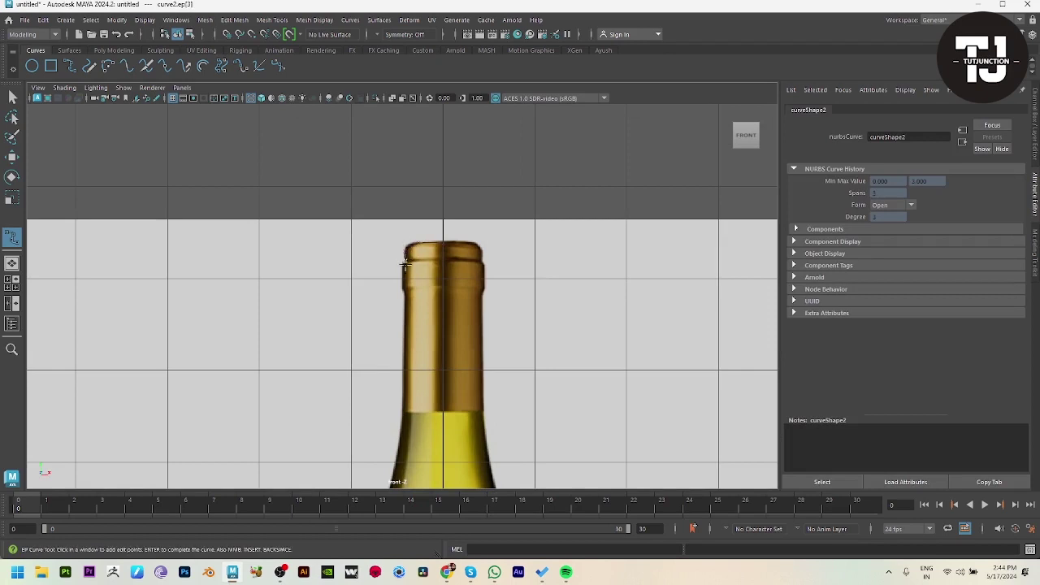
click(401, 266)
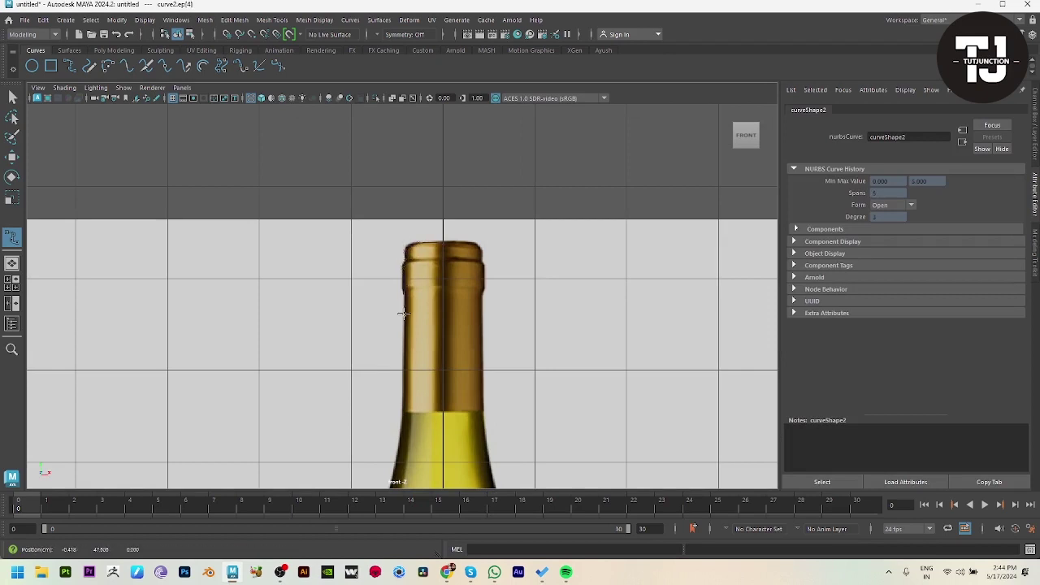
Continue the EP curve past the collar and down the wine bottle's neck to the start of the shoulder
scroll(404, 315, up, 5)
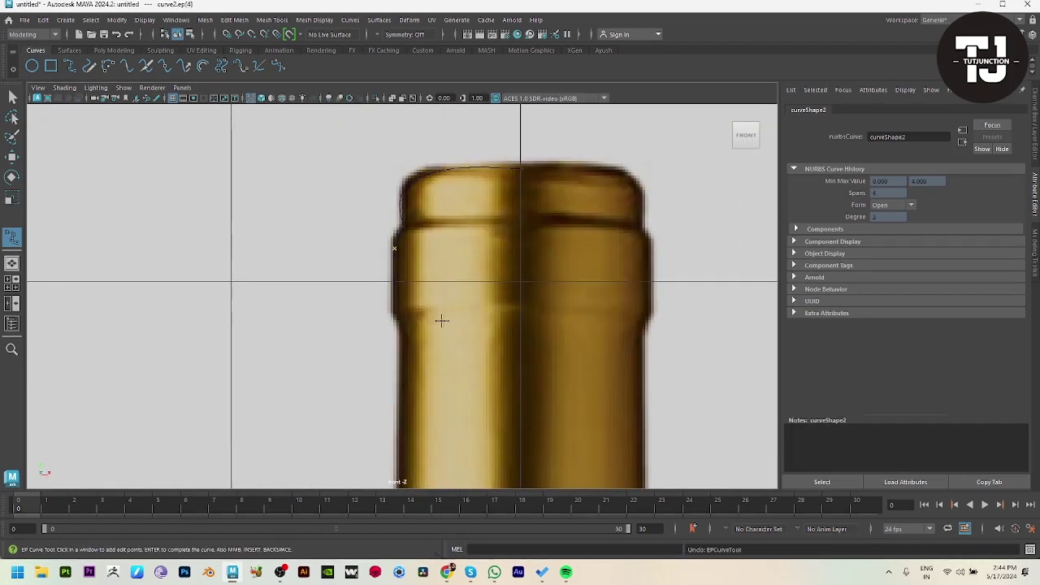
click(399, 320)
click(403, 386)
alt+middle_drag(448, 443, 459, 118)
click(402, 359)
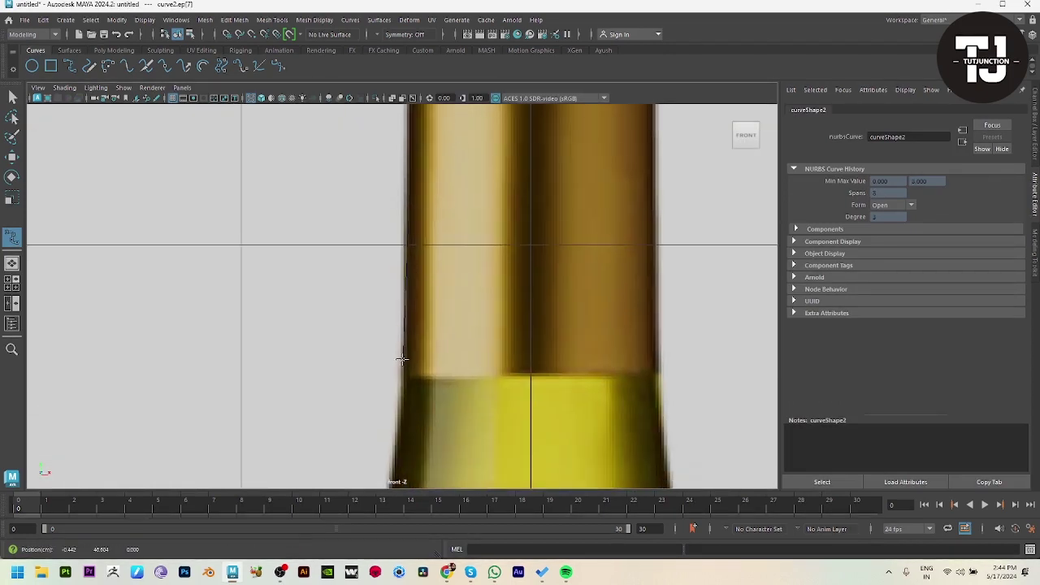
alt+middle_drag(431, 428, 471, 174)
click(421, 276)
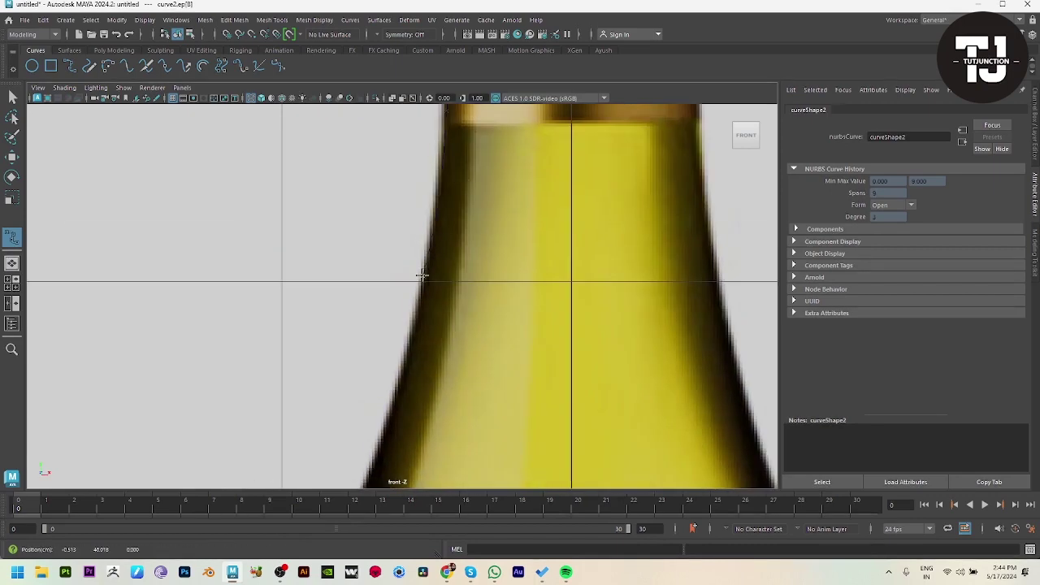
Extend the EP curve along the wine bottle's sloping shoulder down to just above the label
alt+middle_drag(432, 343, 507, 130)
scroll(439, 268, up, 1)
click(429, 302)
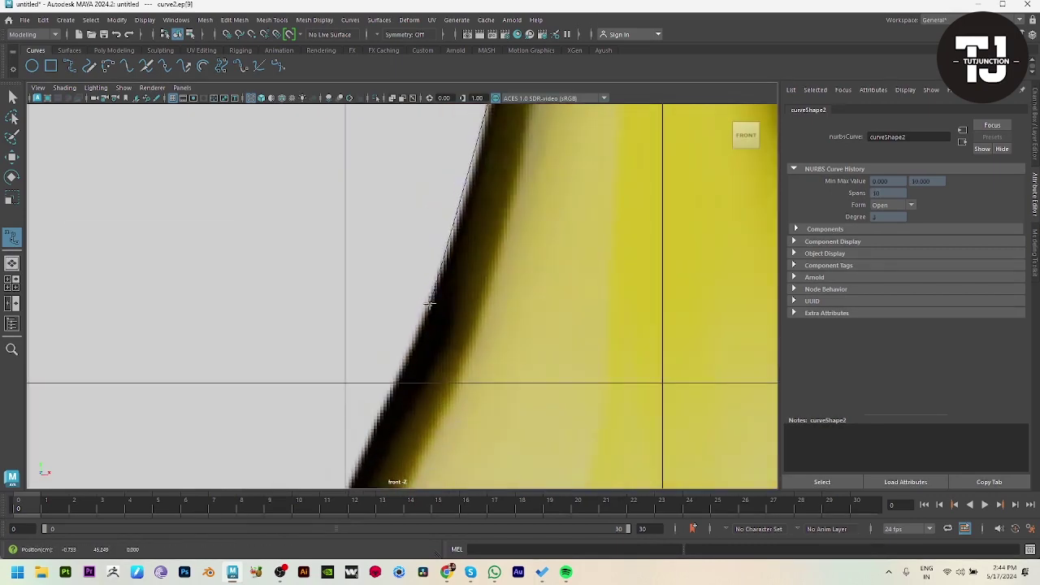
scroll(292, 365, down, 5)
scroll(459, 325, up, 3)
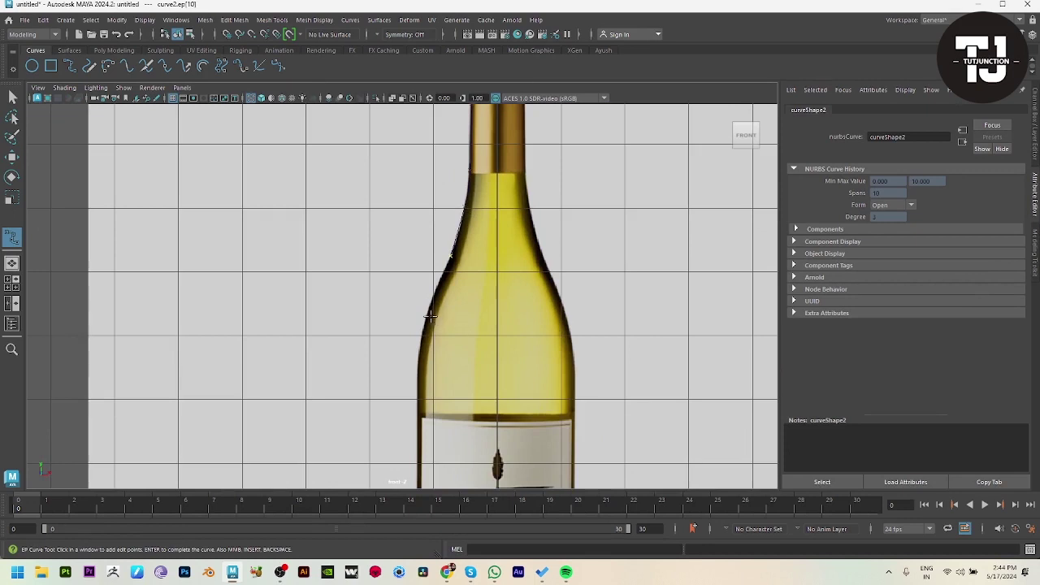
click(421, 404)
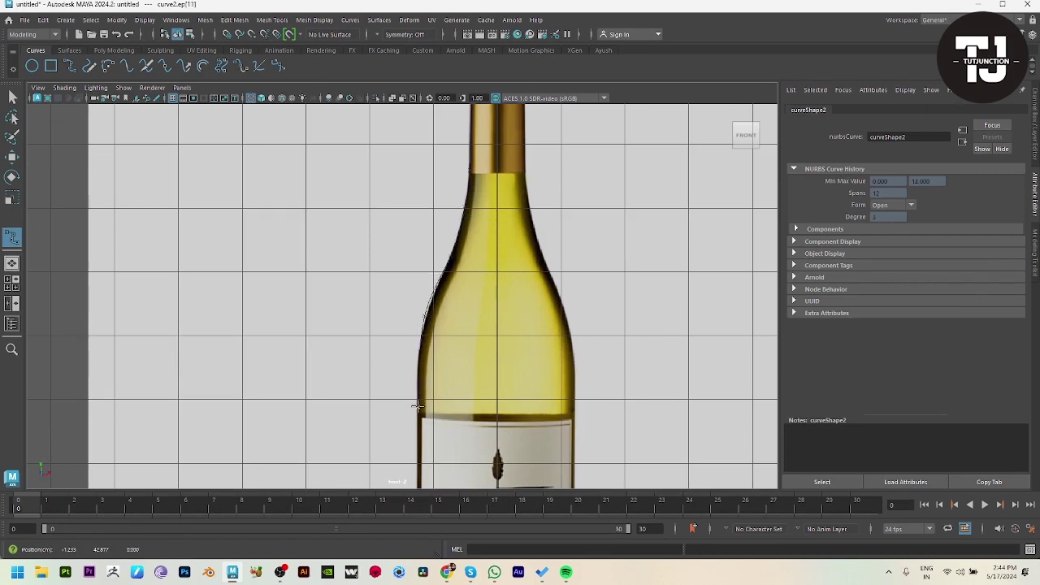
Extend the EP curve down the wine bottle's side wall beside the label, undoing the lowest point and placing it again higher up
alt+middle_drag(416, 406, 420, 171)
click(424, 301)
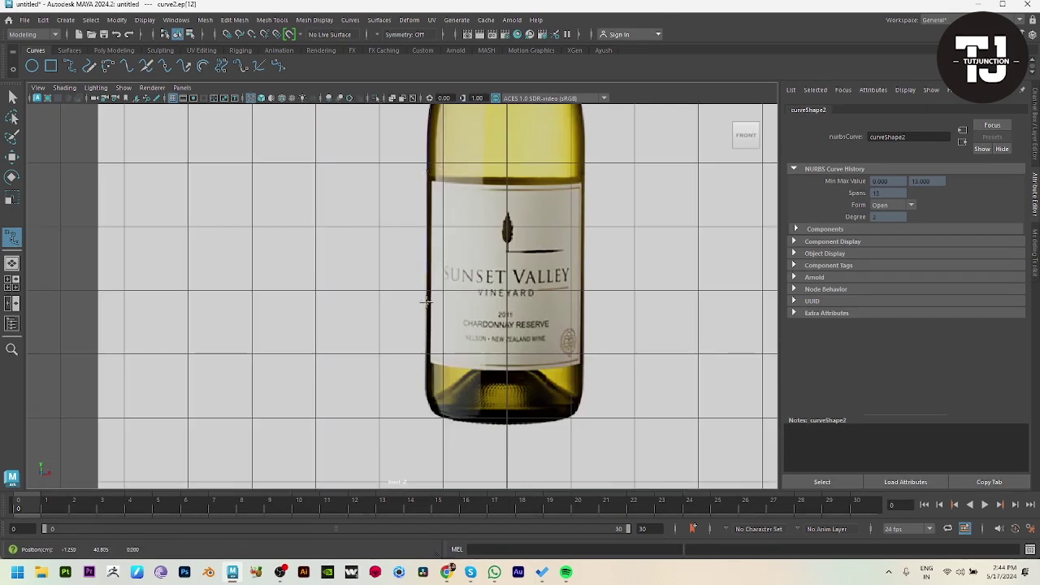
click(424, 390)
scroll(424, 390, up, 2)
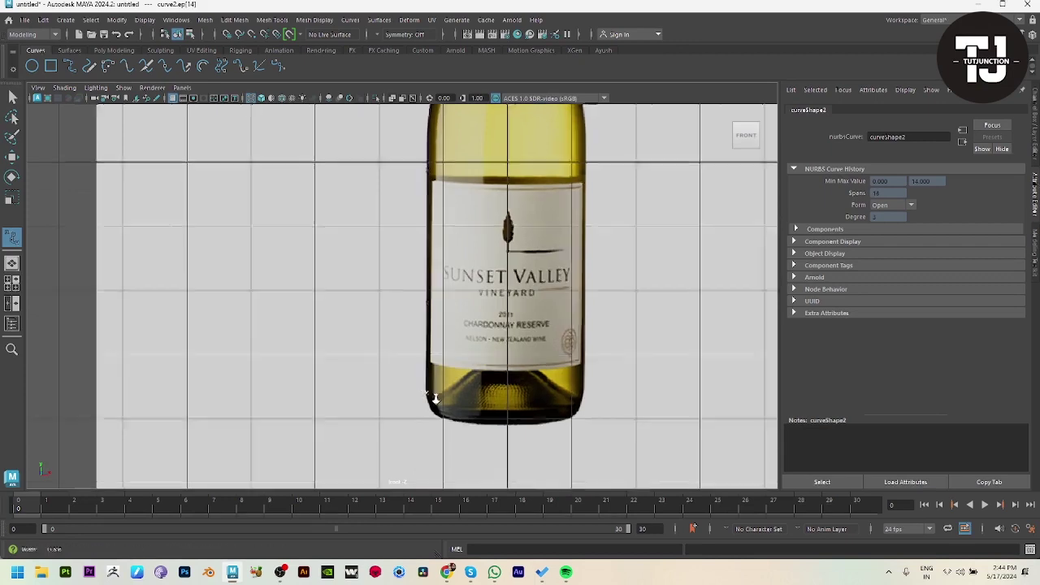
alt+middle_drag(425, 390, 475, 260)
scroll(476, 260, up, 2)
key(ctrl+z)
click(432, 183)
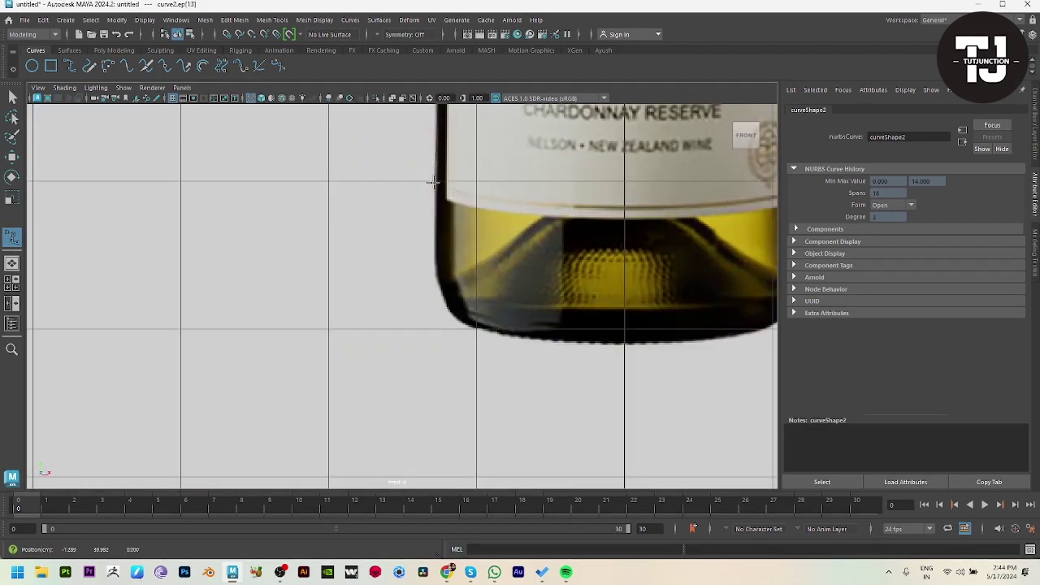
Trace the EP curve around the wine bottle's lower corner and along the base to the center line, and finish it
click(437, 278)
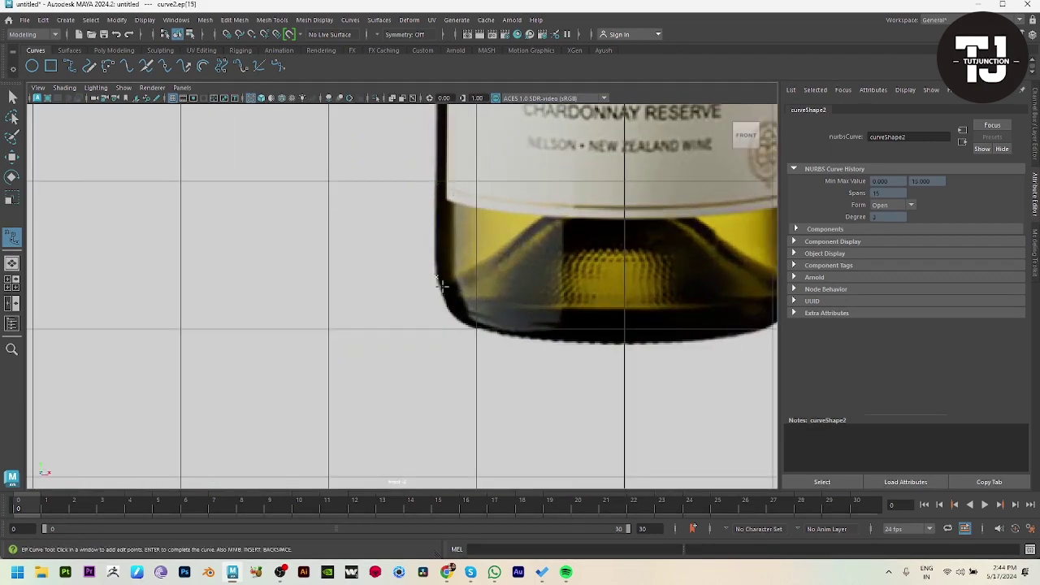
click(465, 322)
click(516, 332)
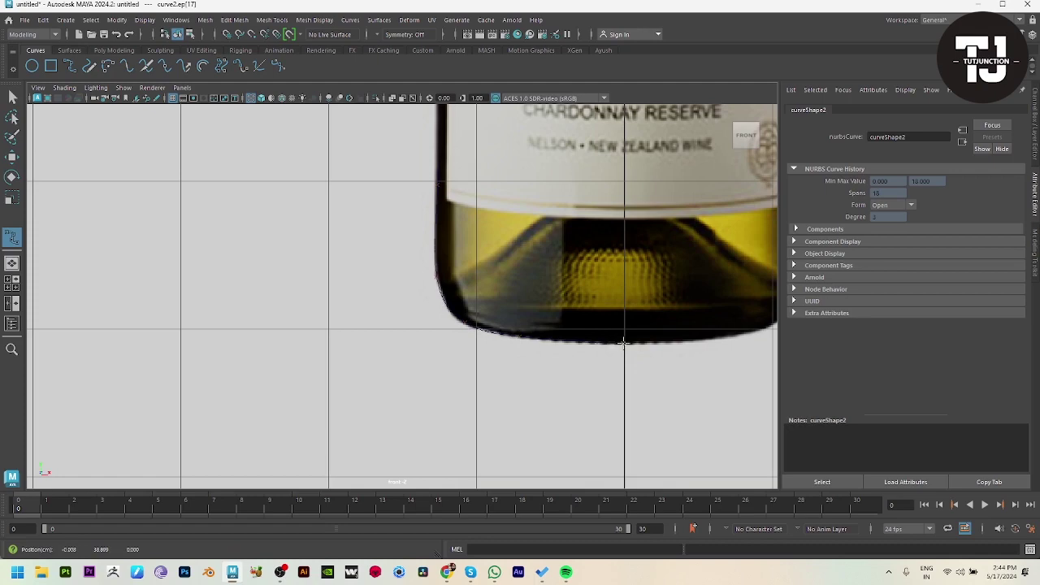
key(w)
right_drag(504, 328, 465, 326)
Revolve the wine bottle's profile curve into a surface in the perspective view and center the pivot of the new surface
key(space)
key(space)
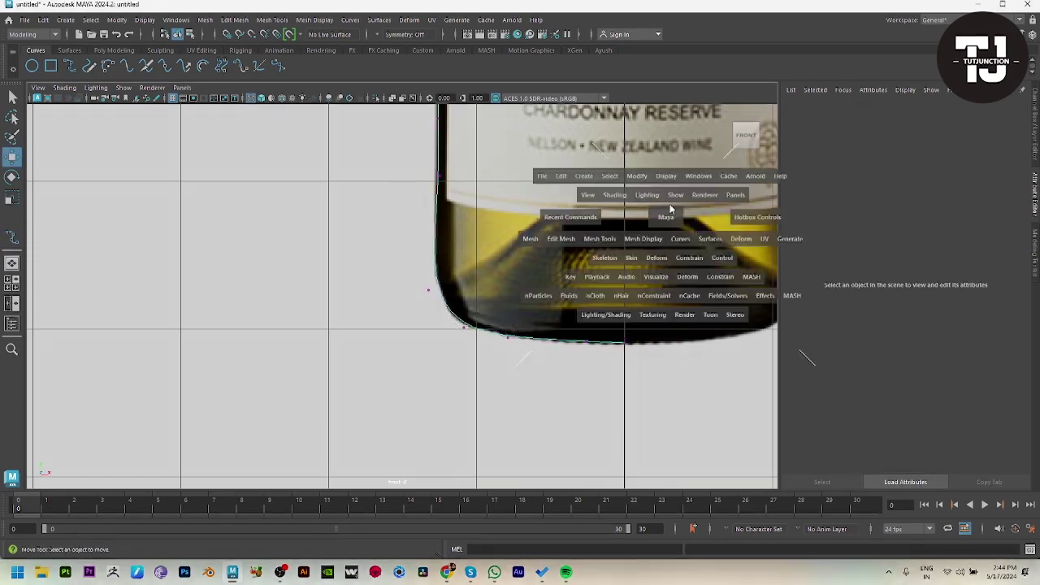
scroll(533, 283, down, 1)
drag(545, 181, 414, 224)
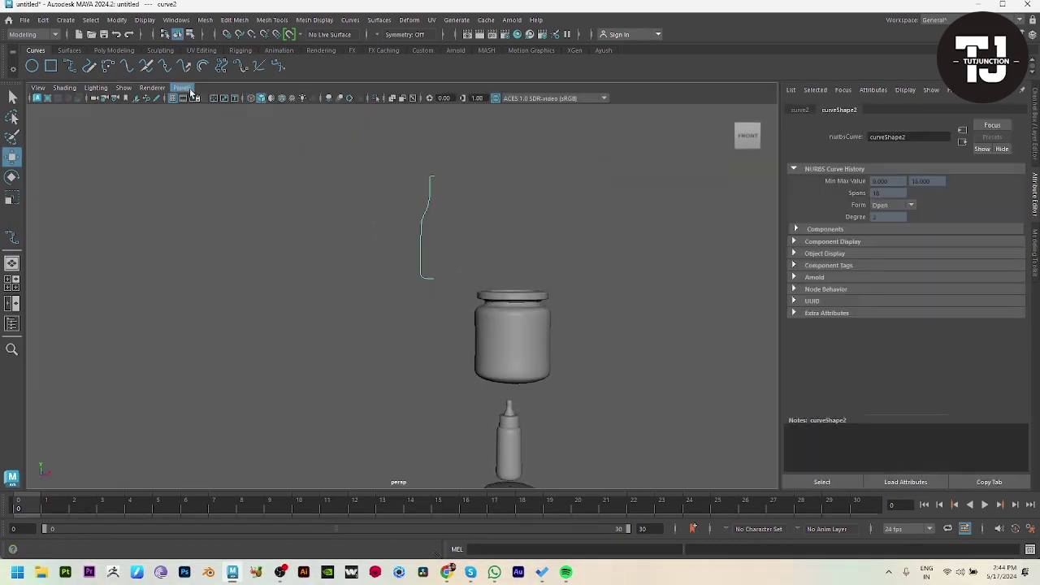
click(69, 51)
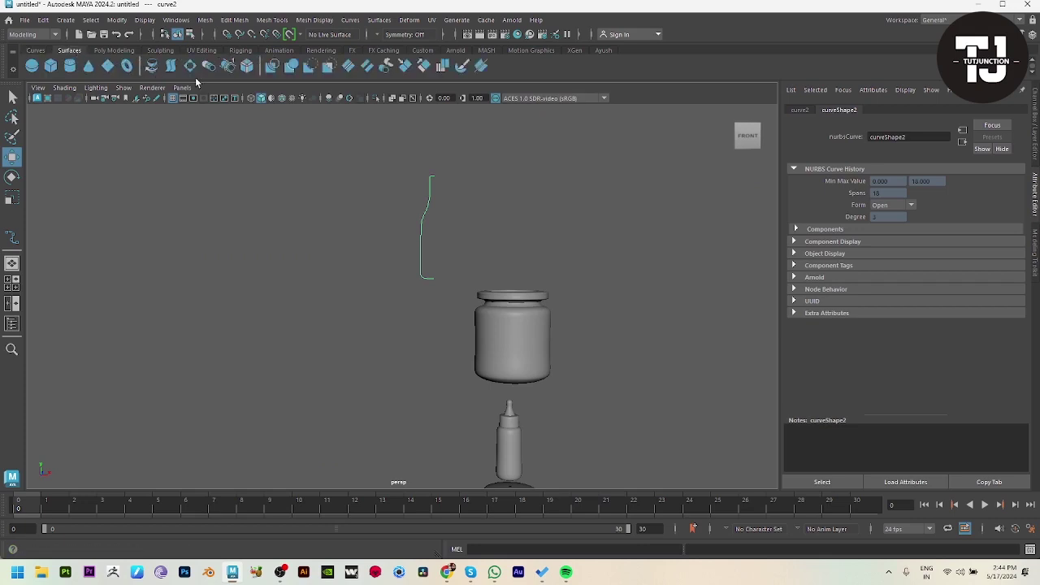
click(154, 68)
alt+drag(452, 271, 453, 284)
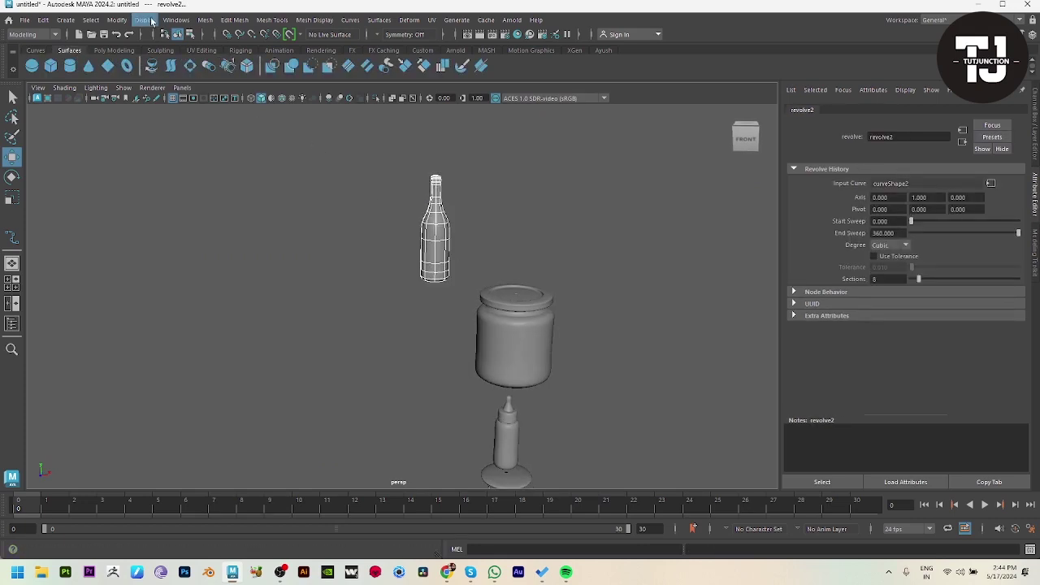
click(117, 21)
click(145, 102)
Move the wine bottle along X in line with the other models and delete its profile curve
drag(483, 234, 452, 345)
click(429, 203)
key(Delete)
Delete the leftover profile curve of the wine glass standing near the grid
click(453, 345)
drag(321, 303, 399, 379)
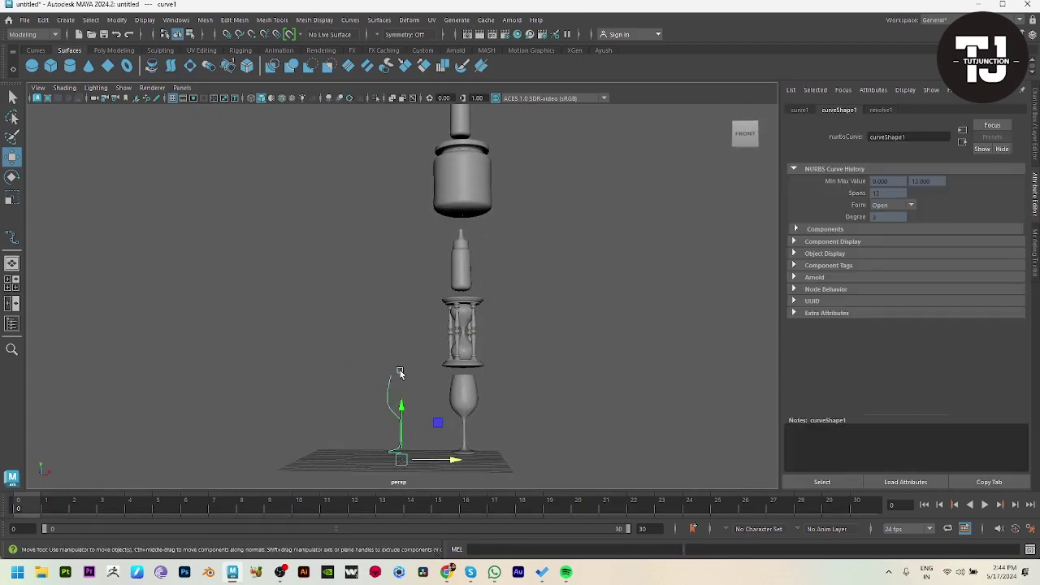
key(Delete)
alt+drag(531, 325, 519, 335)
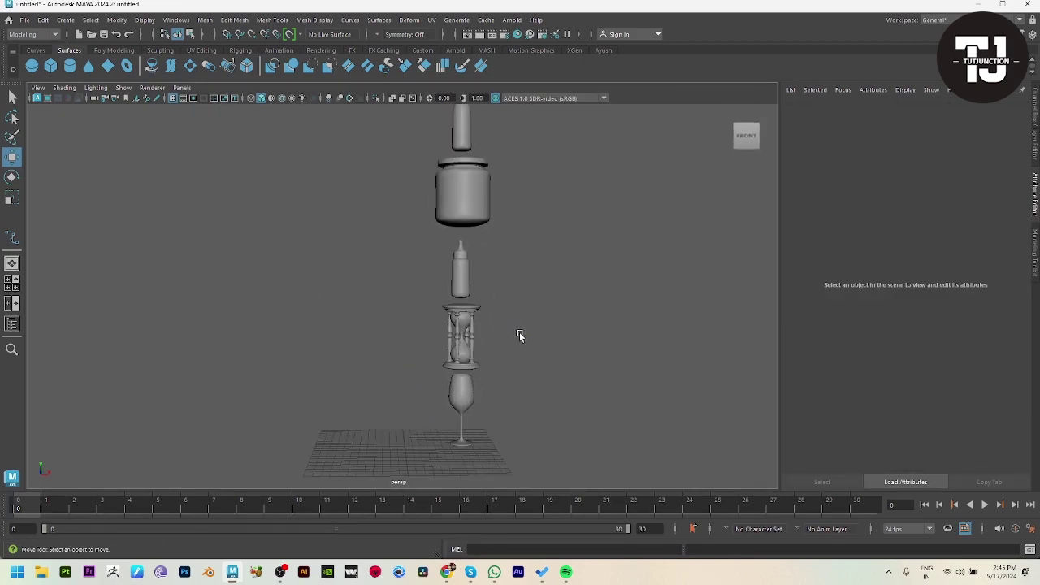
Select the wine bottle, switch to the front view and extend the selection down the whole column of models
alt+middle_drag(520, 185, 475, 241)
click(449, 213)
key(space)
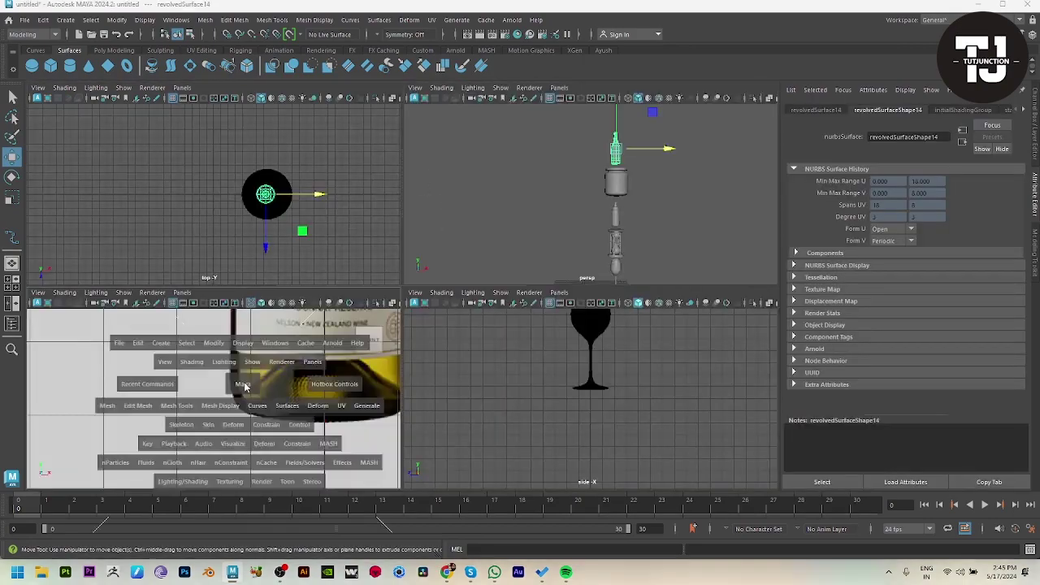
key(space)
scroll(543, 330, down, 3)
alt+middle_drag(448, 312, 462, 241)
scroll(520, 289, down, 2)
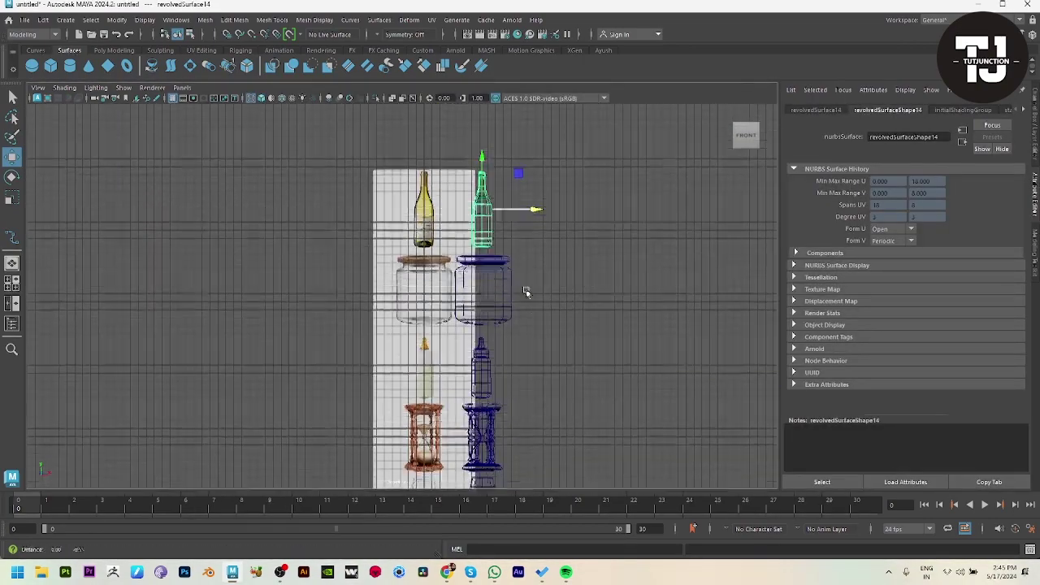
alt+middle_drag(514, 299, 480, 265)
scroll(488, 347, down, 1)
alt+middle_drag(485, 351, 502, 298)
drag(498, 189, 463, 447)
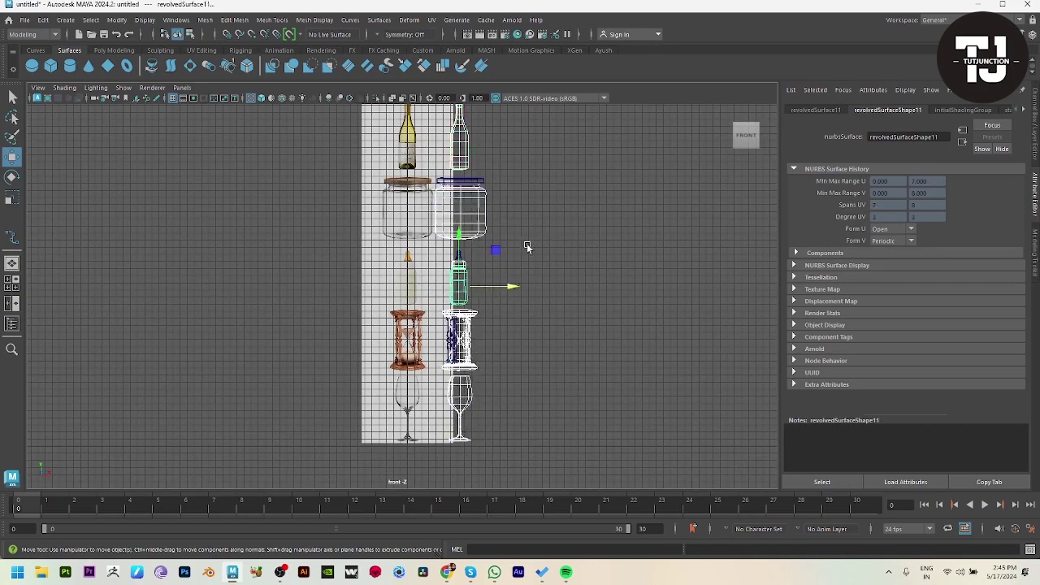
Add the jar lid, baby bottle nipple and remaining hourglass pillars to the selection and move all models along X away from the reference images
click(478, 181)
alt+right_drag(450, 334, 565, 305)
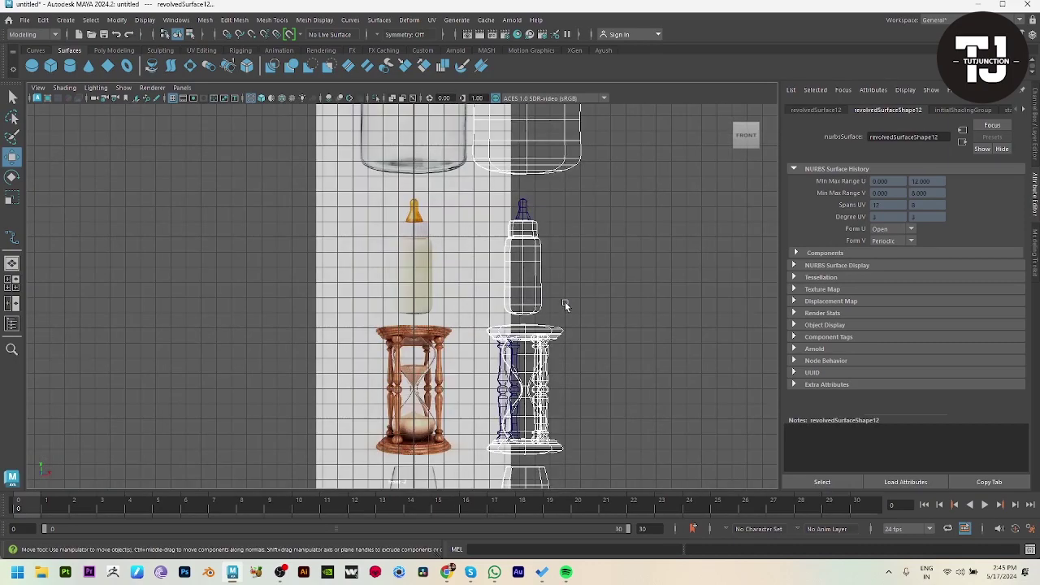
click(514, 394)
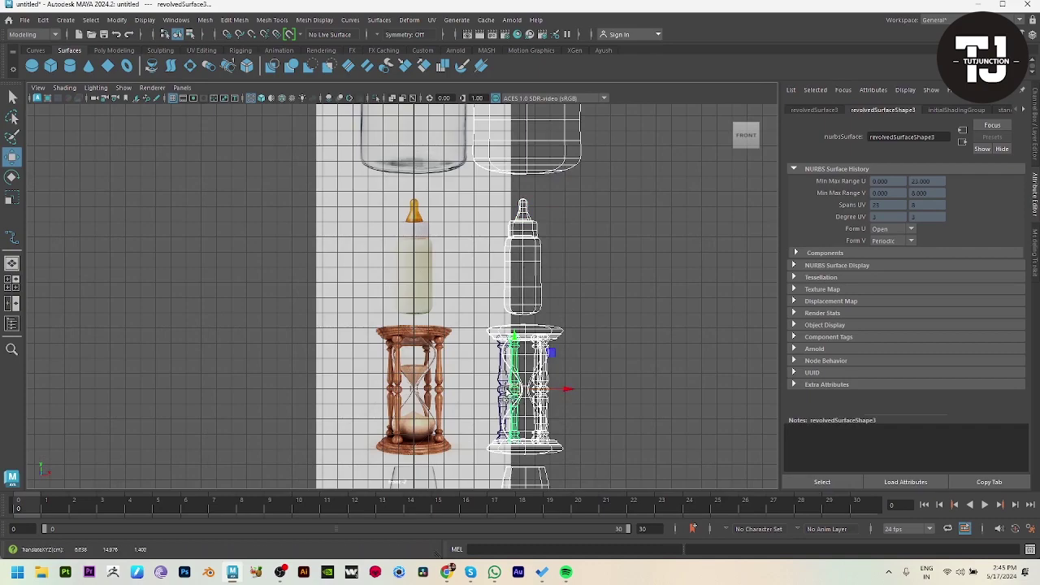
click(502, 395)
alt+right_drag(349, 338, 237, 299)
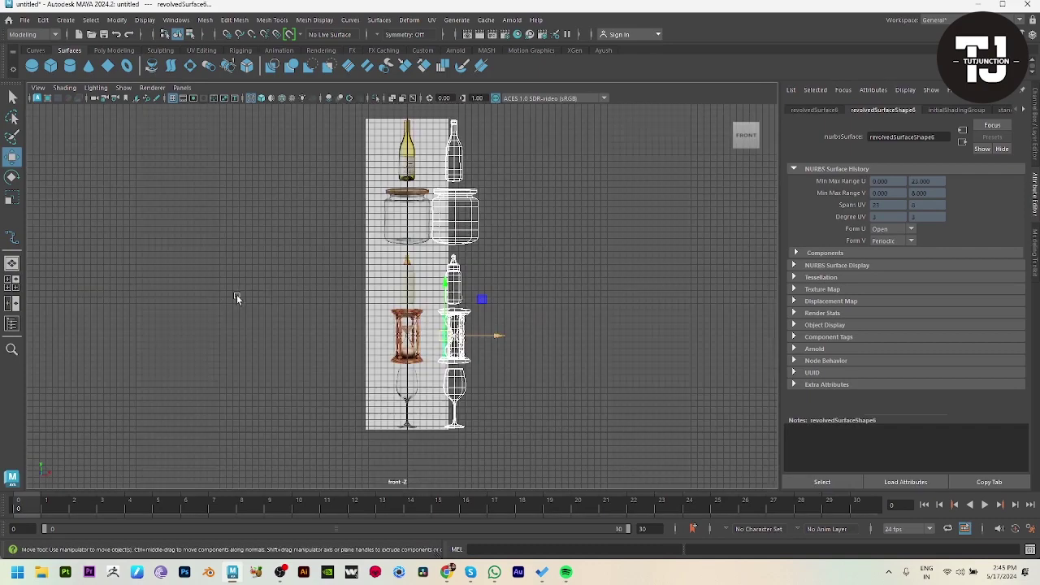
drag(496, 336, 530, 337)
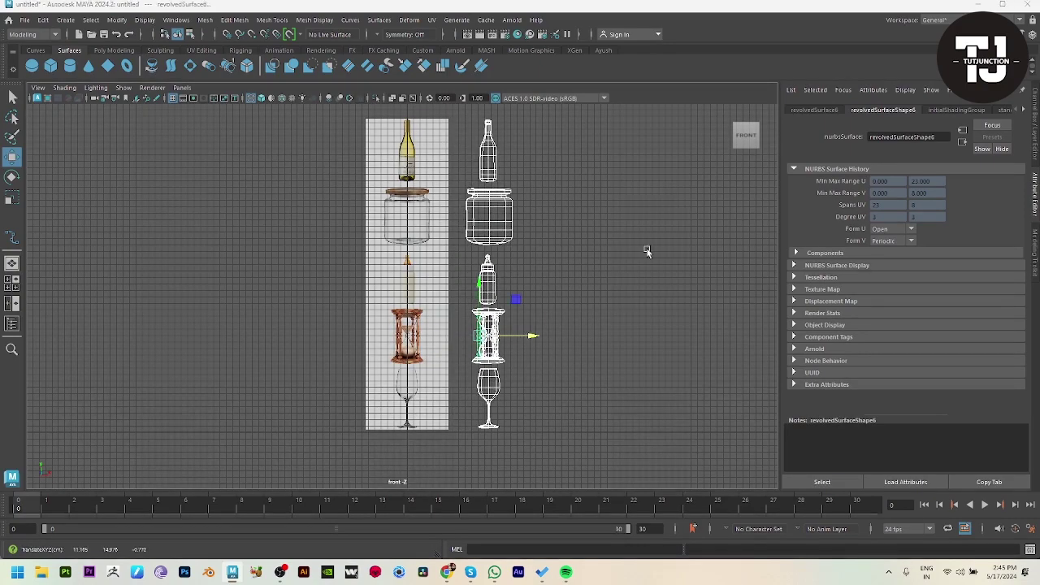
Return to the perspective view, clear the selection and show the reference images beside the models
key(space)
key(space)
click(363, 316)
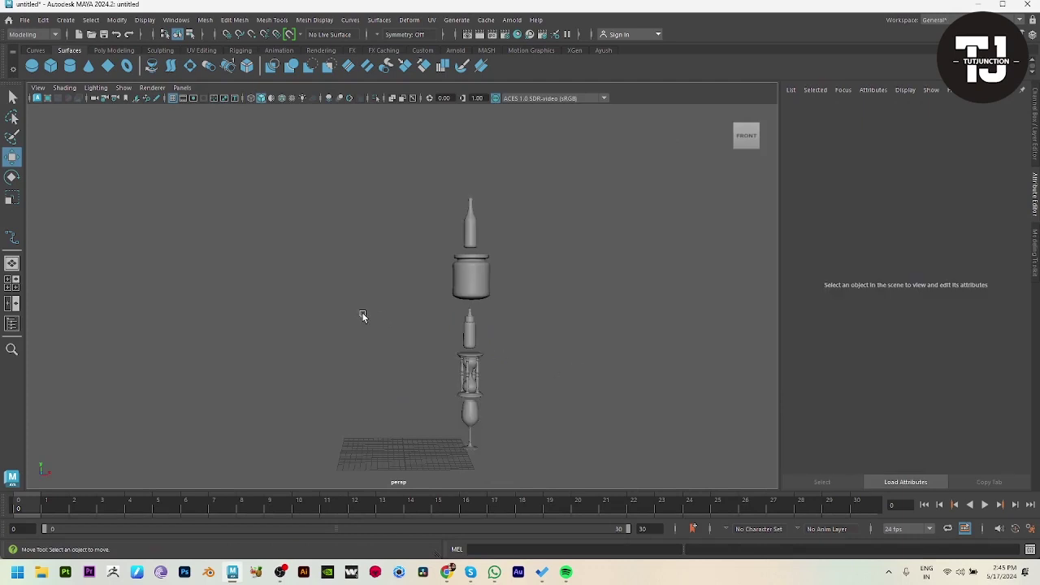
scroll(569, 298, up, 5)
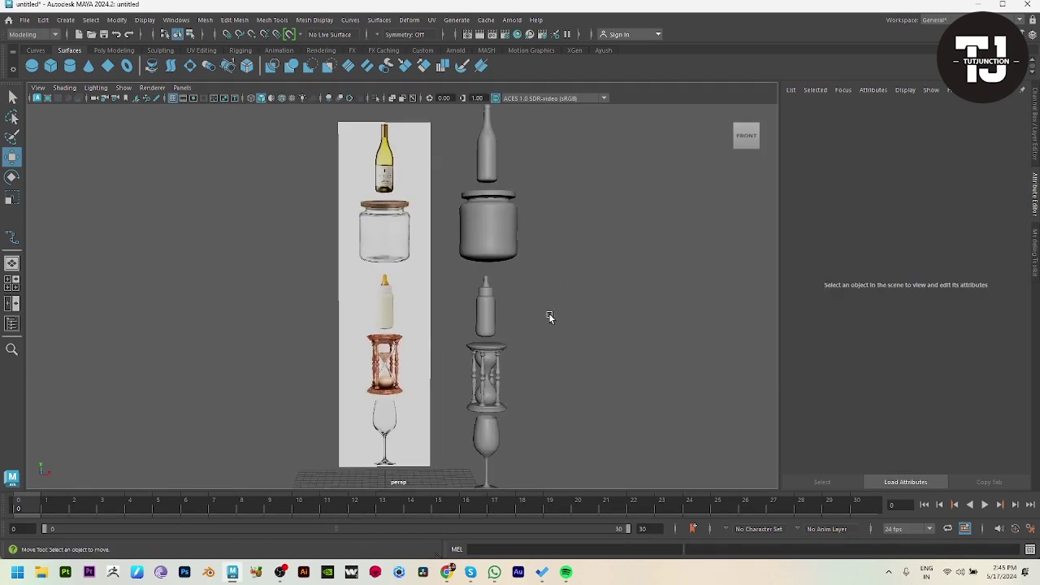
Assign a new Standard Surface material to the wine bottle and sample its yellow base color from the reference bottle
click(482, 161)
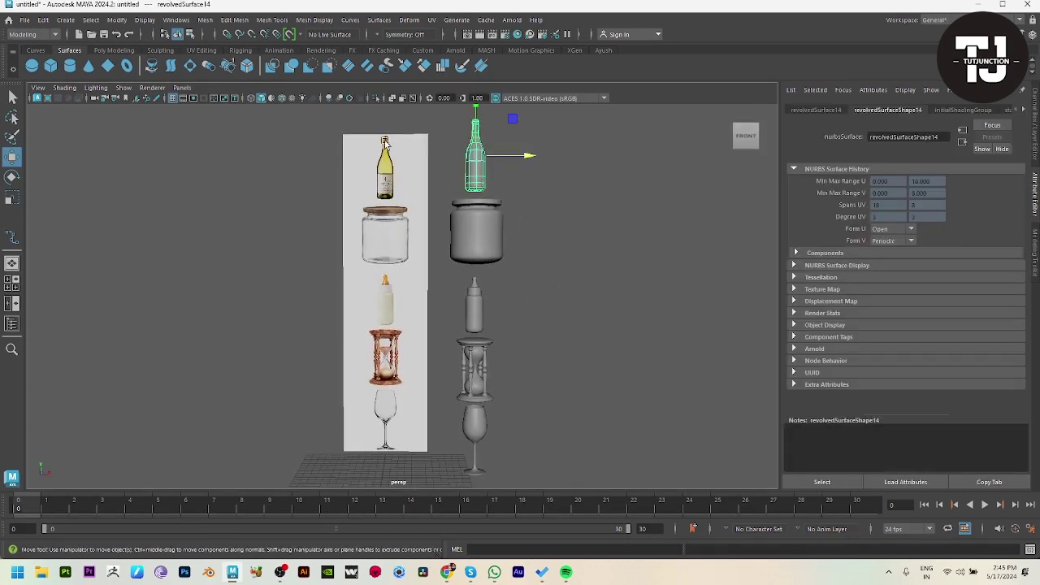
click(321, 49)
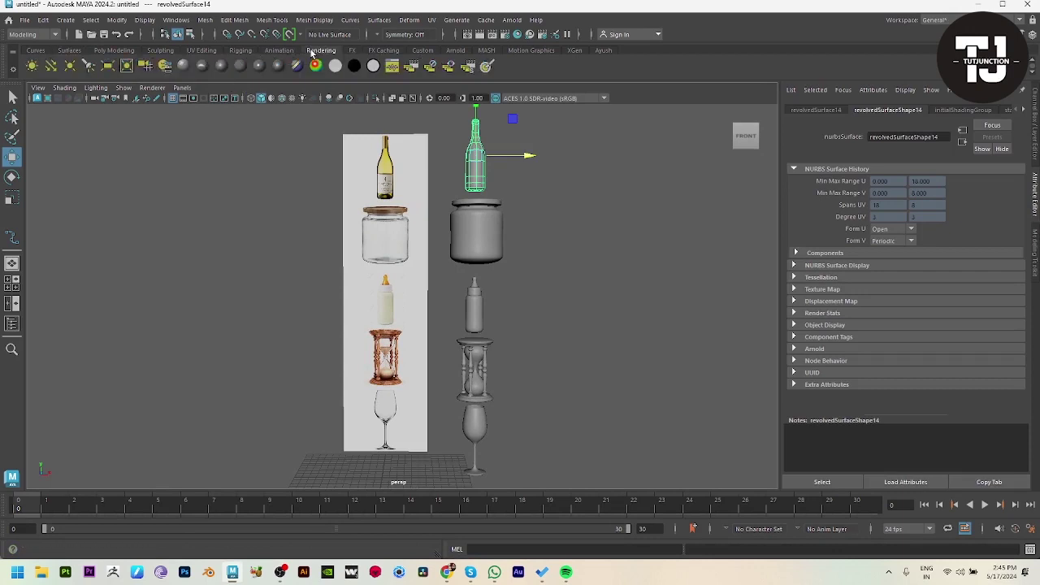
click(184, 65)
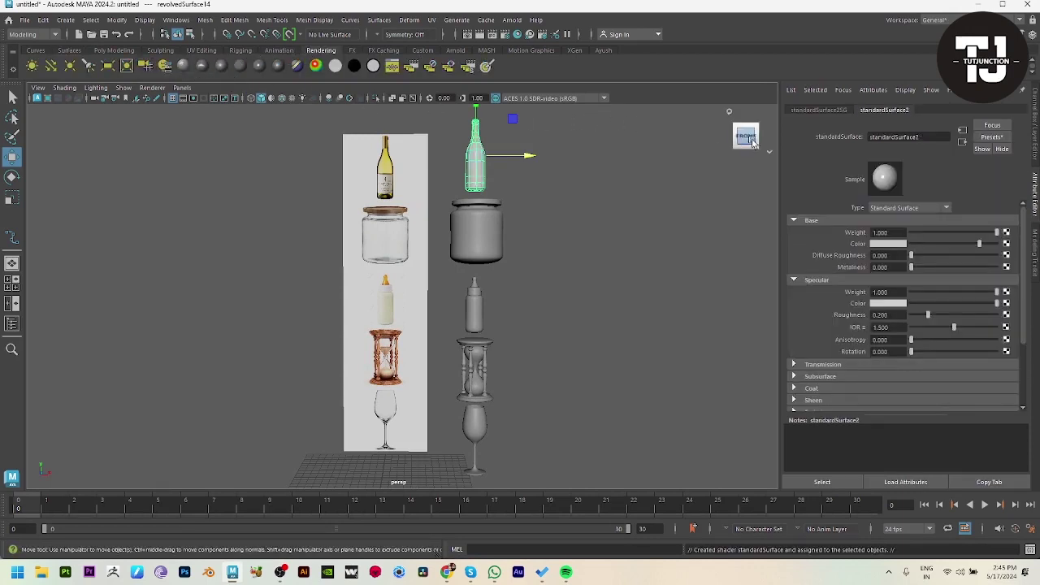
click(888, 243)
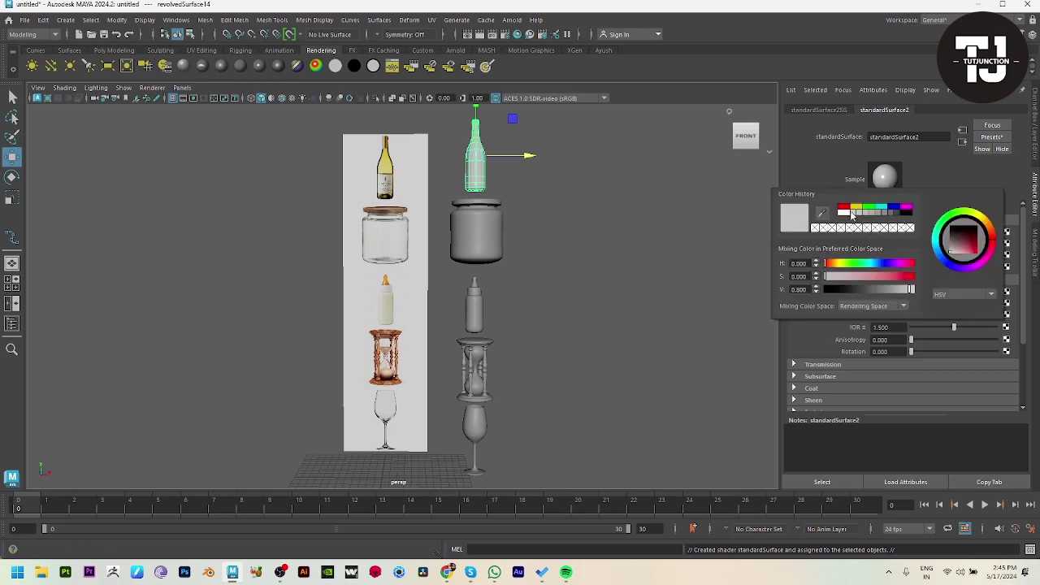
click(381, 166)
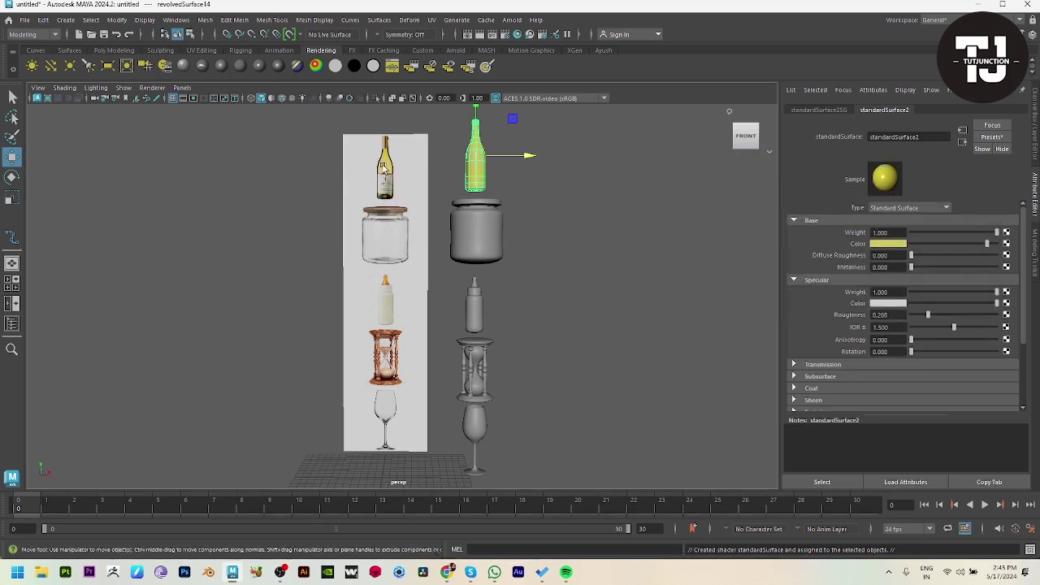
Give the jar body its own Standard Surface material with a grey base color sampled from the reference jar
click(488, 223)
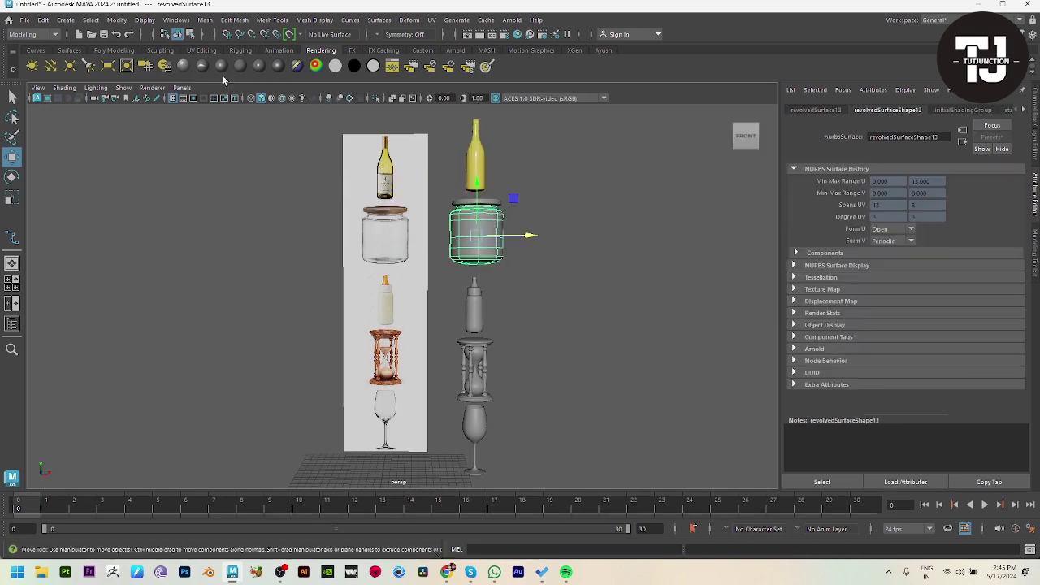
click(183, 65)
click(891, 245)
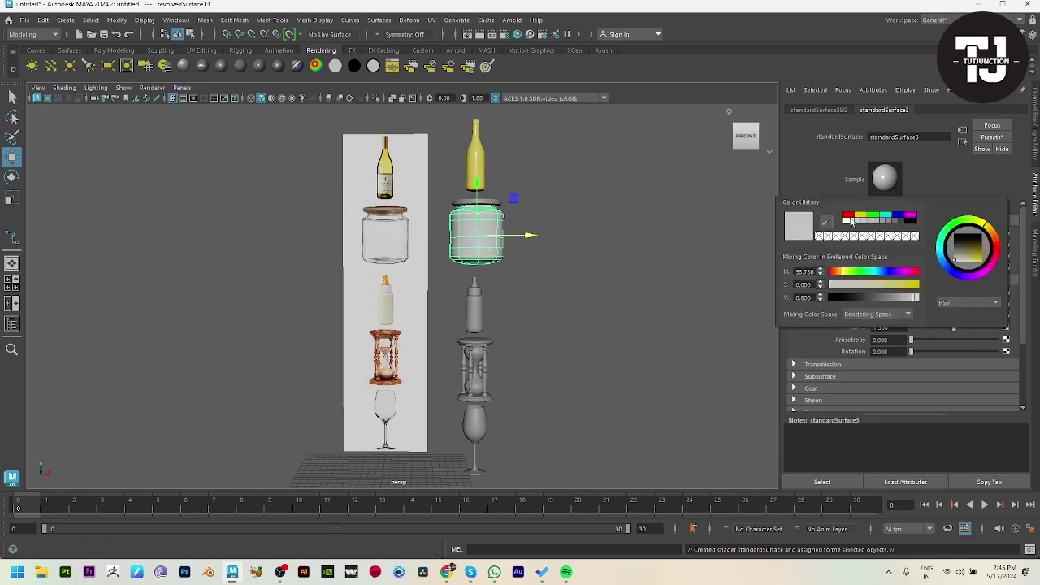
click(829, 221)
click(390, 222)
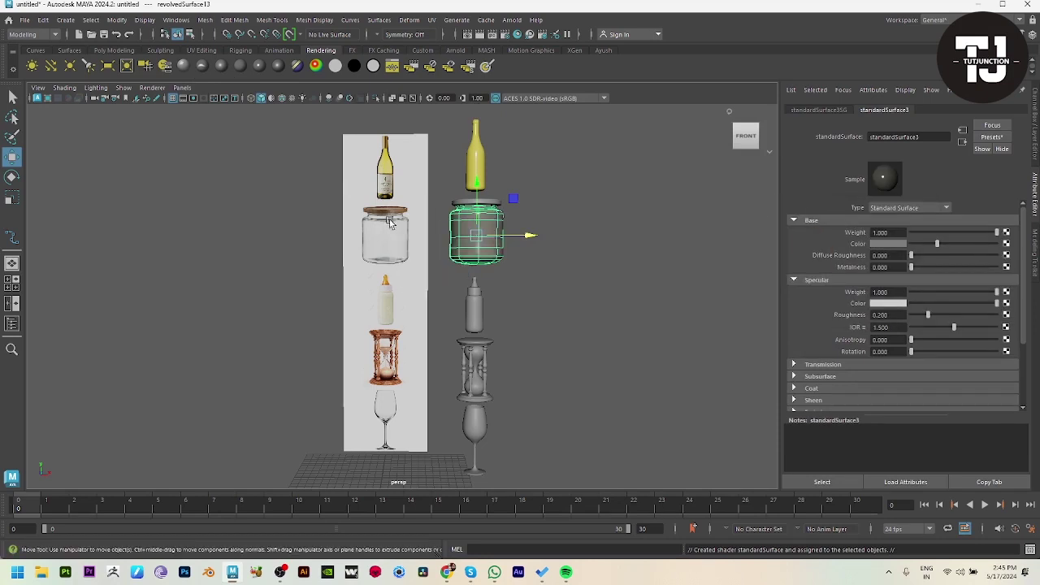
Give the jar lid a Standard Surface material with the brown base color sampled from the reference lid, then clear the selection
click(499, 203)
click(183, 70)
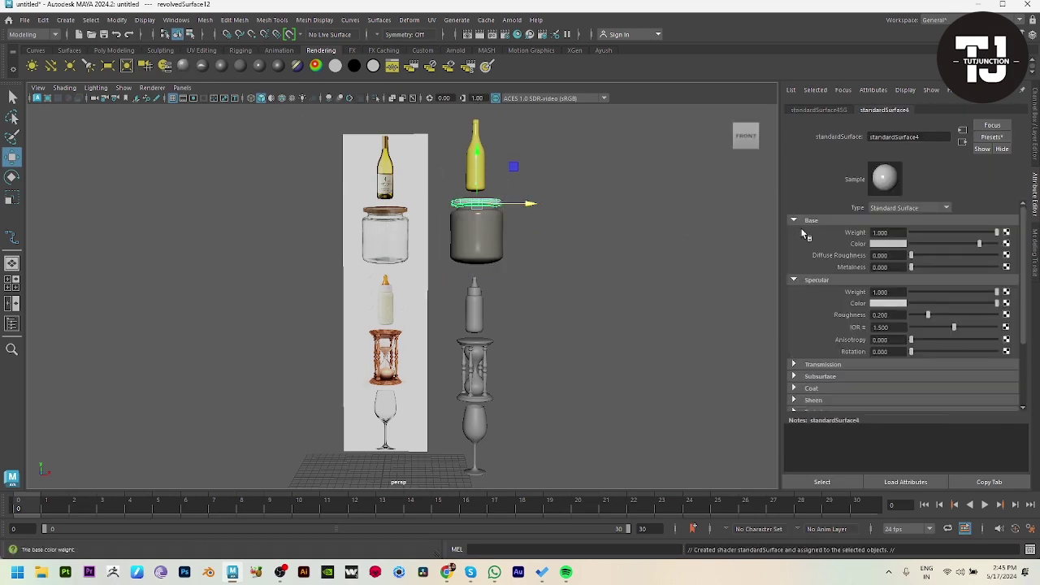
click(888, 245)
click(817, 227)
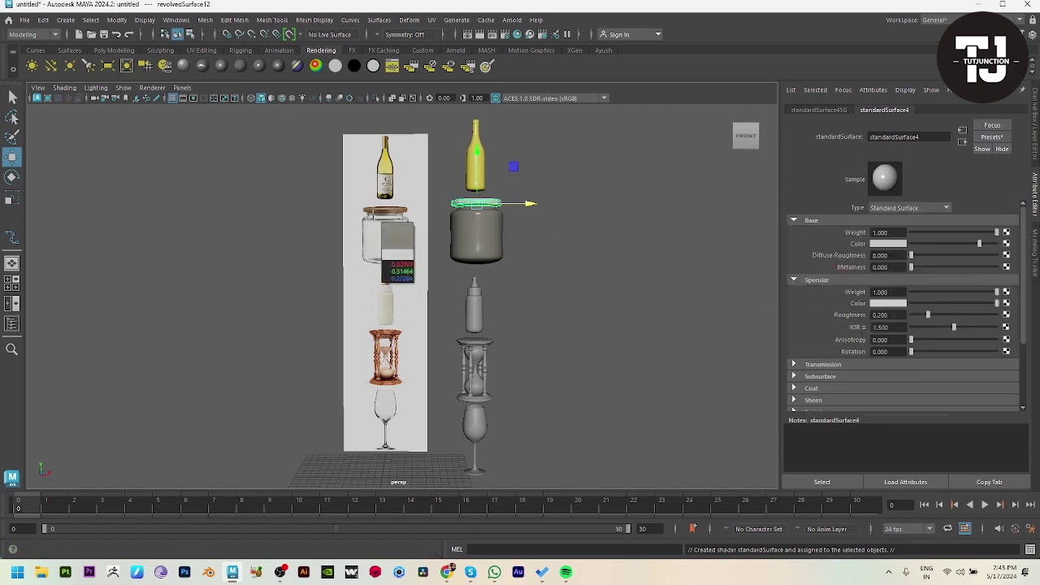
click(384, 212)
click(521, 290)
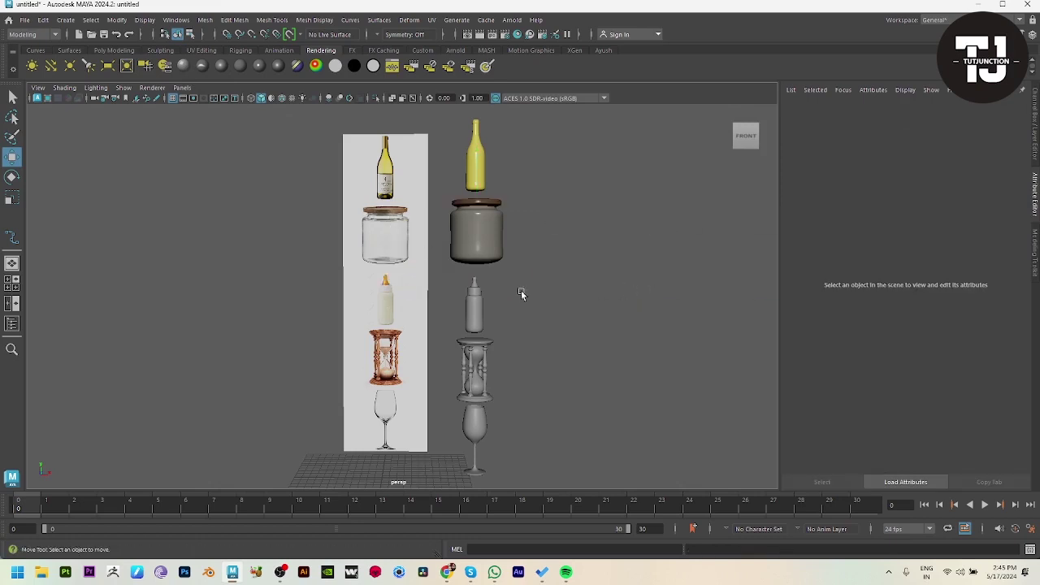
Assign a Standard Surface material to the baby bottle body with the cream base color sampled from the reference bottle
click(478, 301)
click(504, 335)
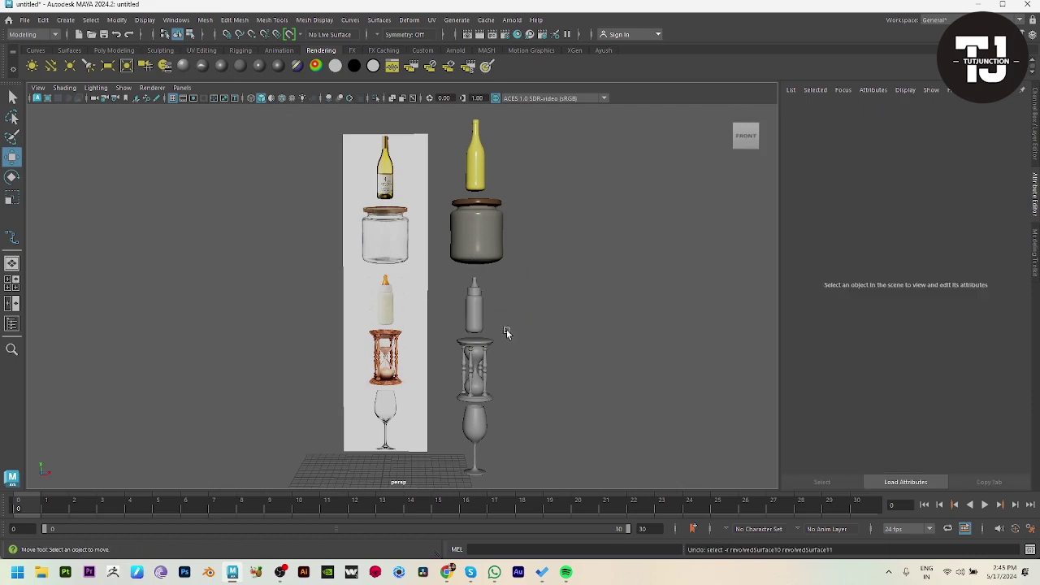
click(474, 311)
click(183, 66)
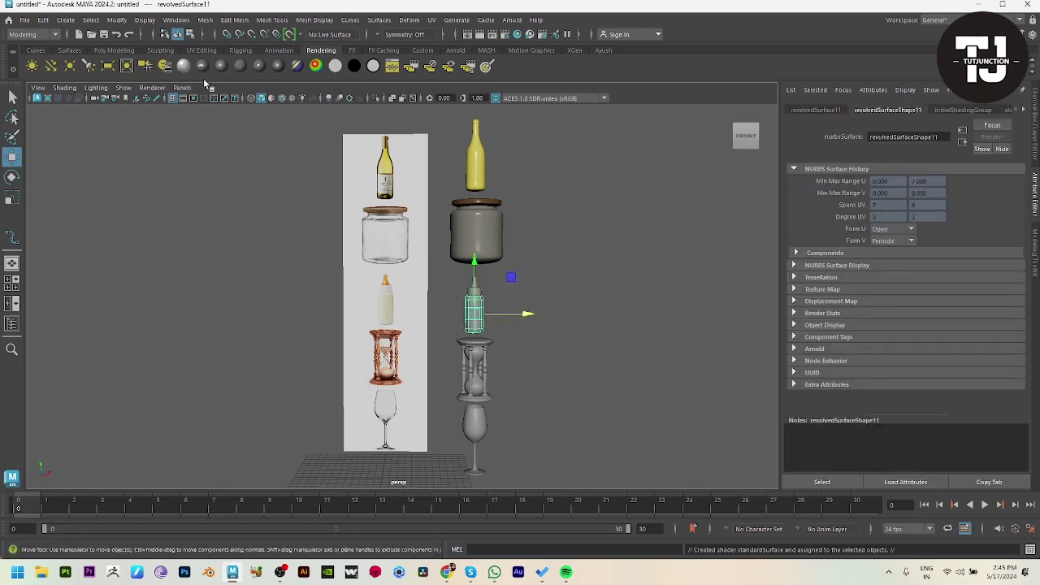
click(900, 245)
click(837, 221)
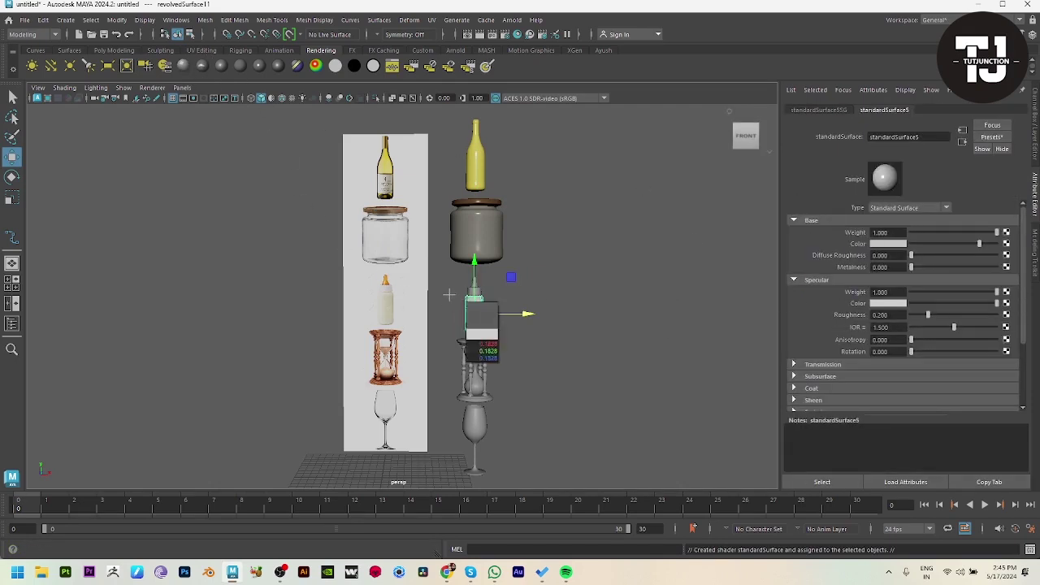
click(387, 314)
click(497, 288)
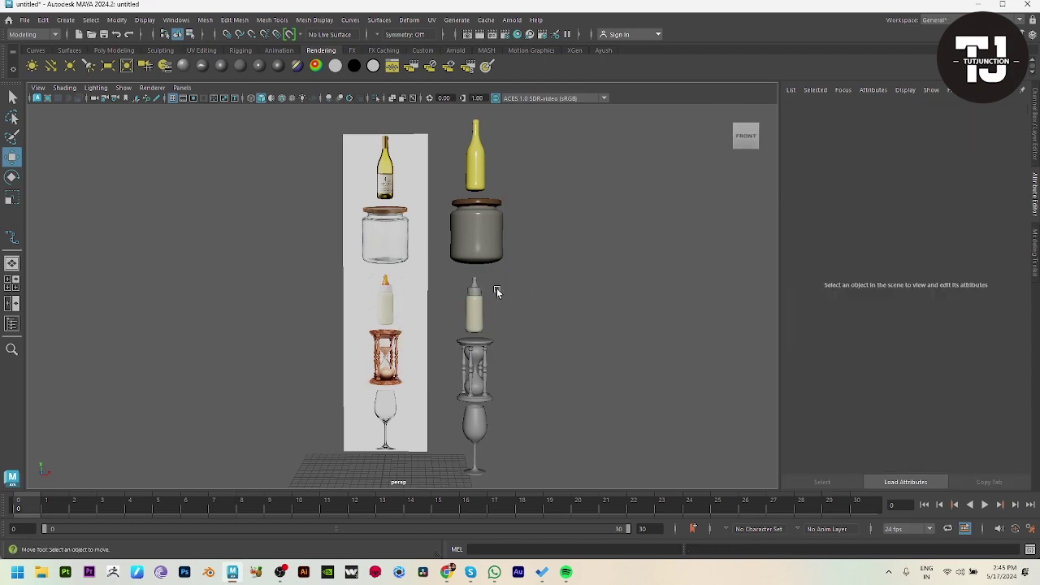
Assign a Standard Surface material to the baby bottle collar and sample its whitish base color from the reference collar
click(472, 293)
click(183, 66)
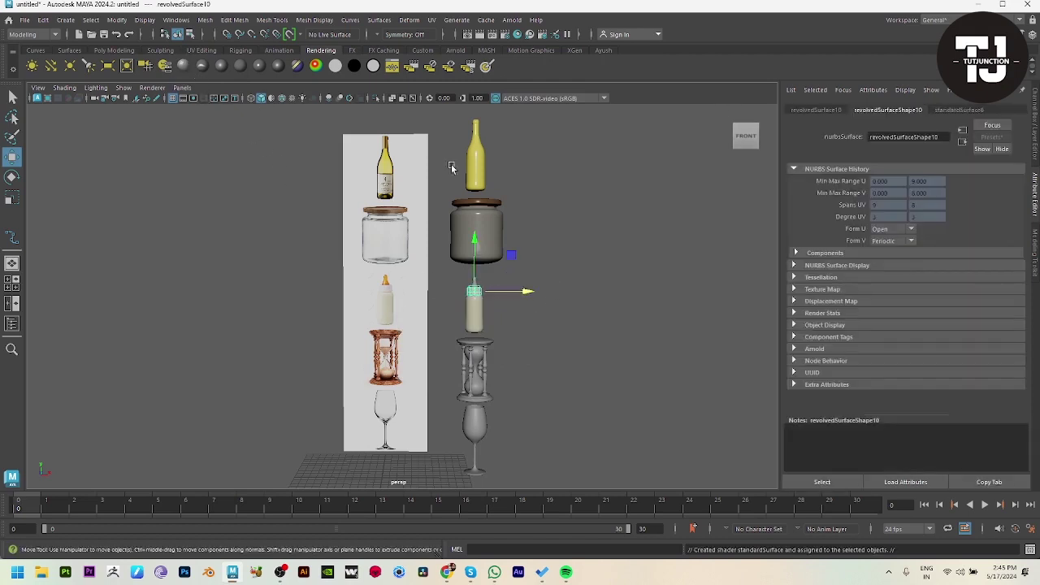
click(896, 243)
click(826, 225)
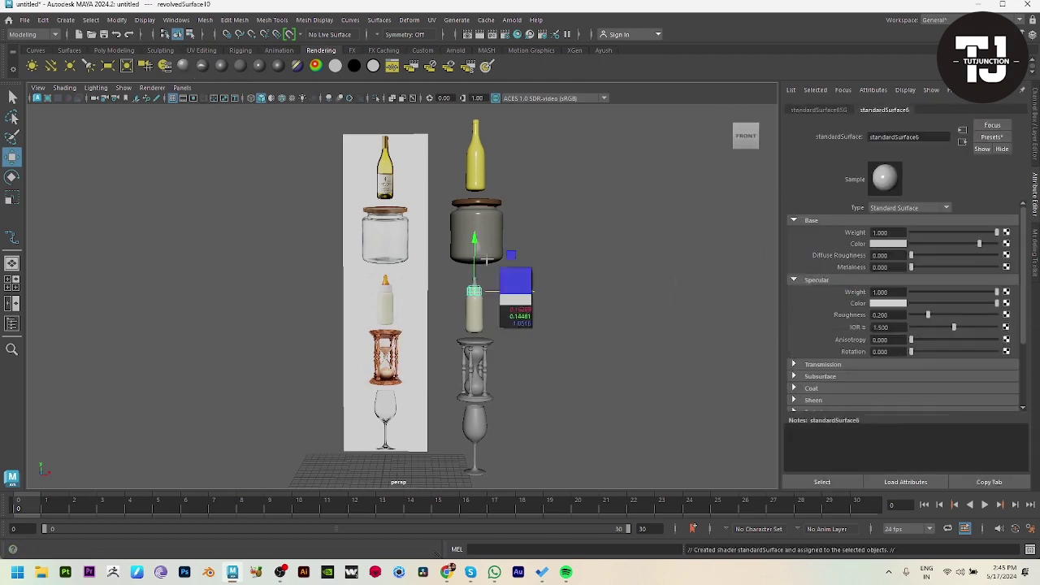
click(386, 288)
click(594, 348)
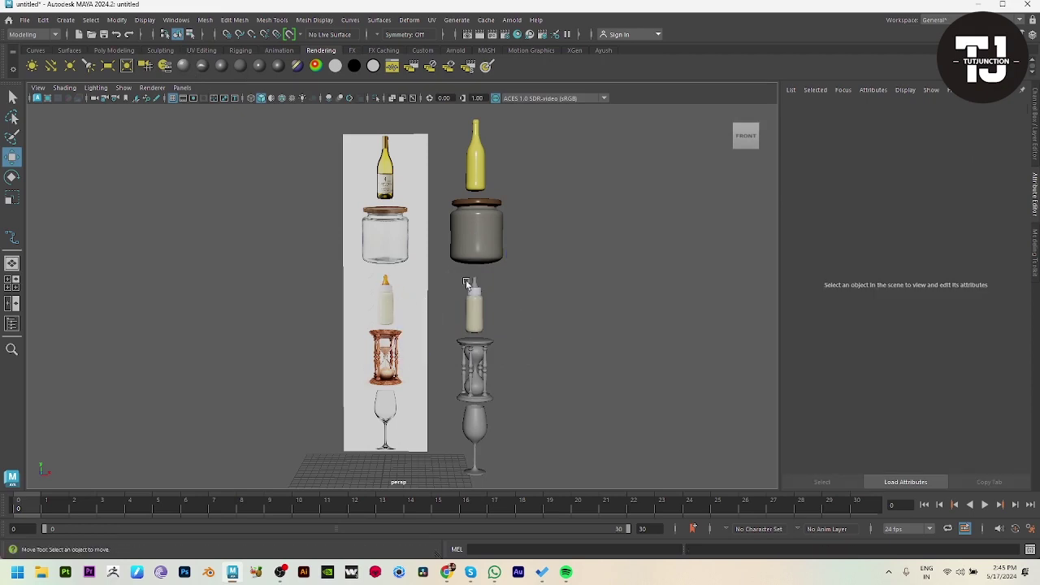
Give the baby bottle nipple a Standard Surface material instead of Anisotropic, with the orange base color sampled from the reference nipple
click(474, 286)
click(202, 69)
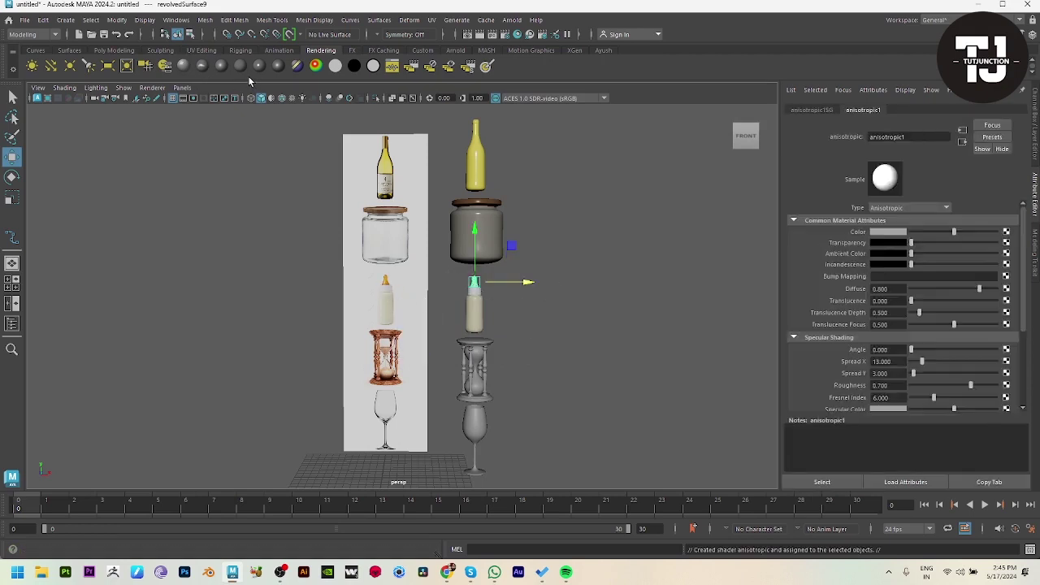
key(ctrl+z)
click(184, 67)
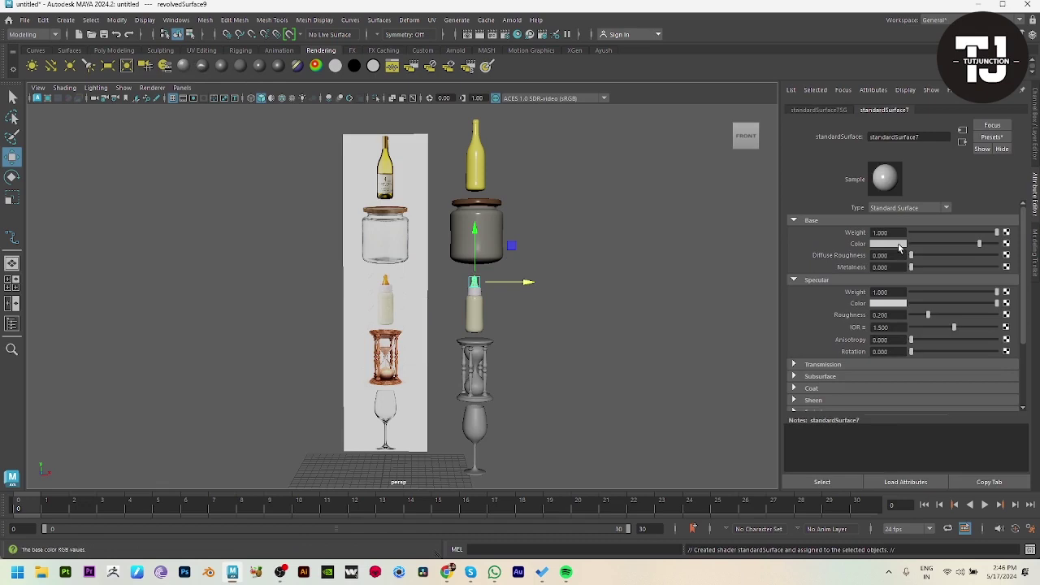
click(888, 244)
click(811, 212)
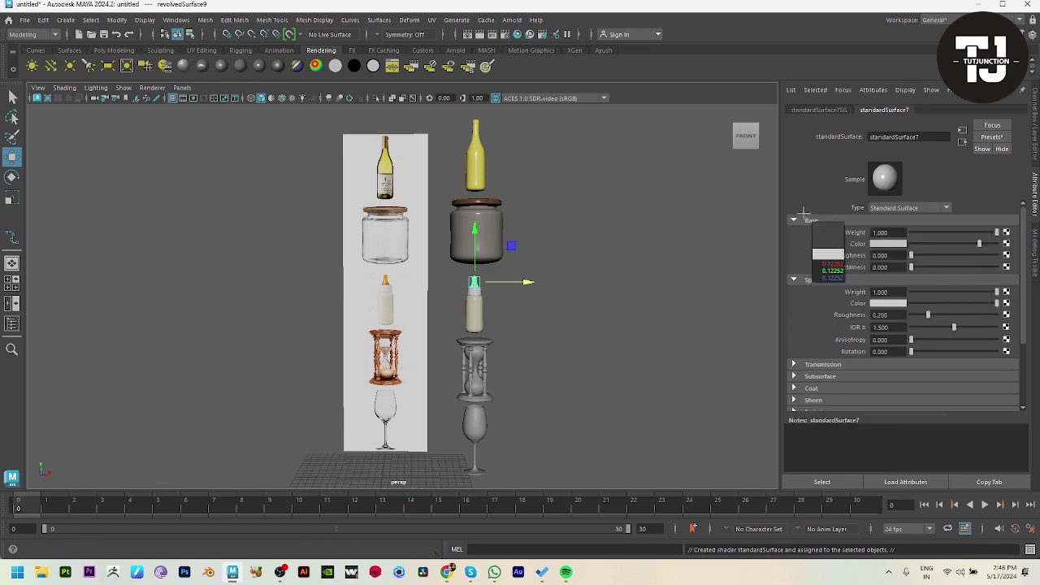
click(385, 281)
click(601, 348)
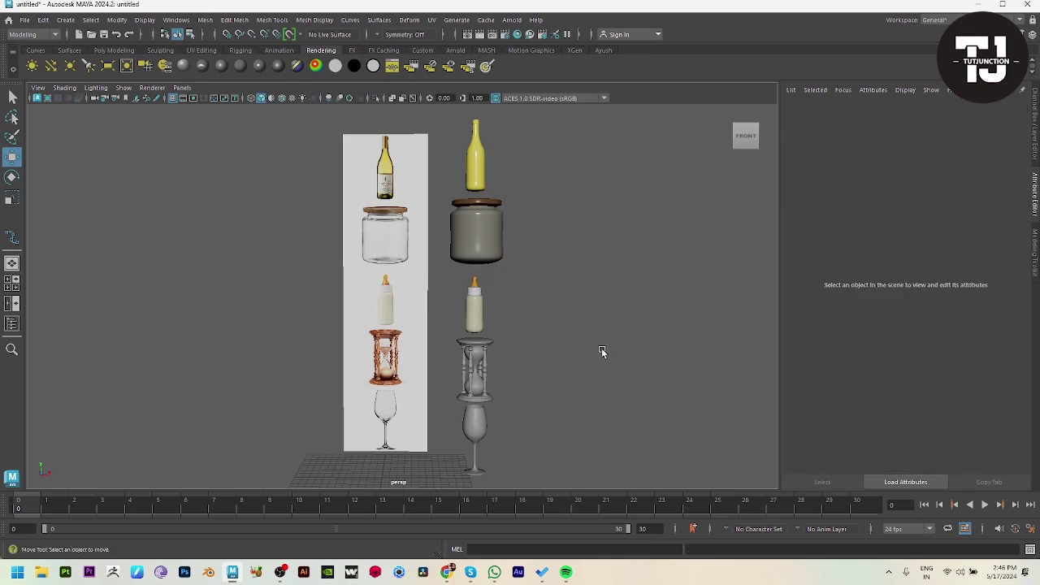
Assign a Standard Surface material to the hourglass bulb and sample its sandy base color from the reference hourglass
scroll(529, 328, up, 3)
click(528, 339)
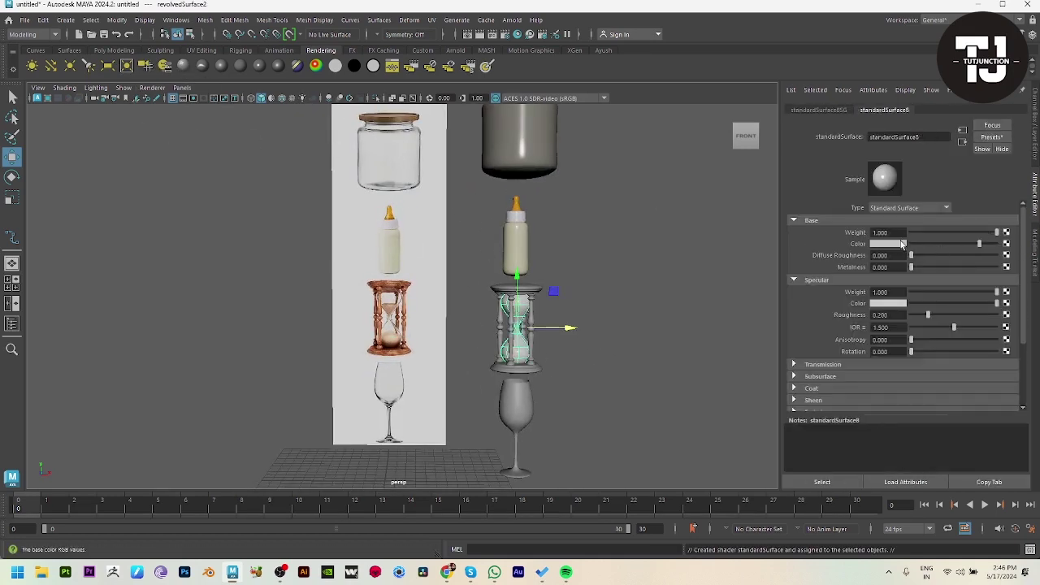
click(898, 244)
click(828, 219)
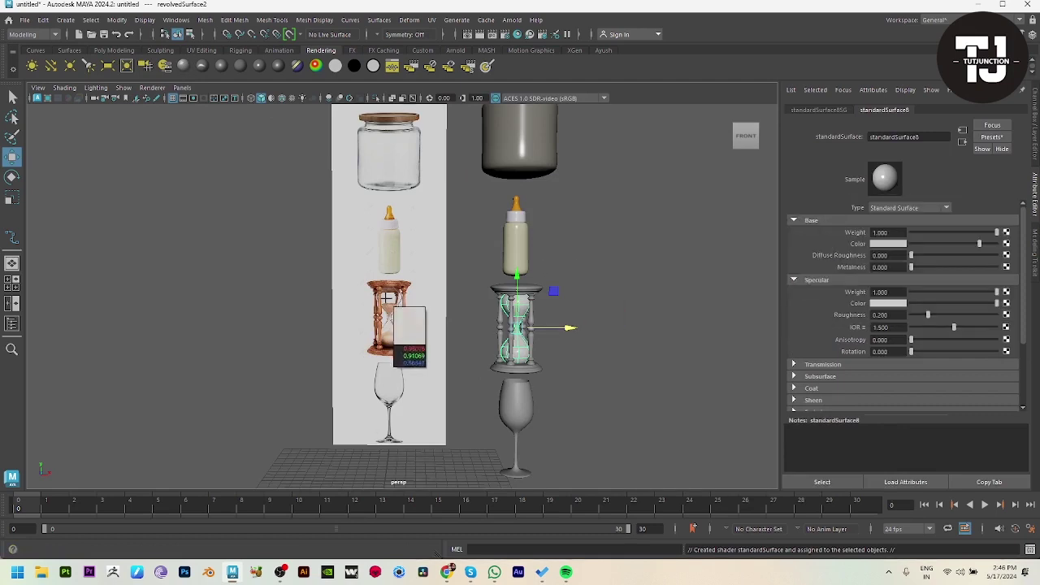
click(387, 309)
click(595, 348)
Select all the hourglass pillars and give them one Standard Surface material with the reddish-brown base color sampled from the reference hourglass
click(515, 311)
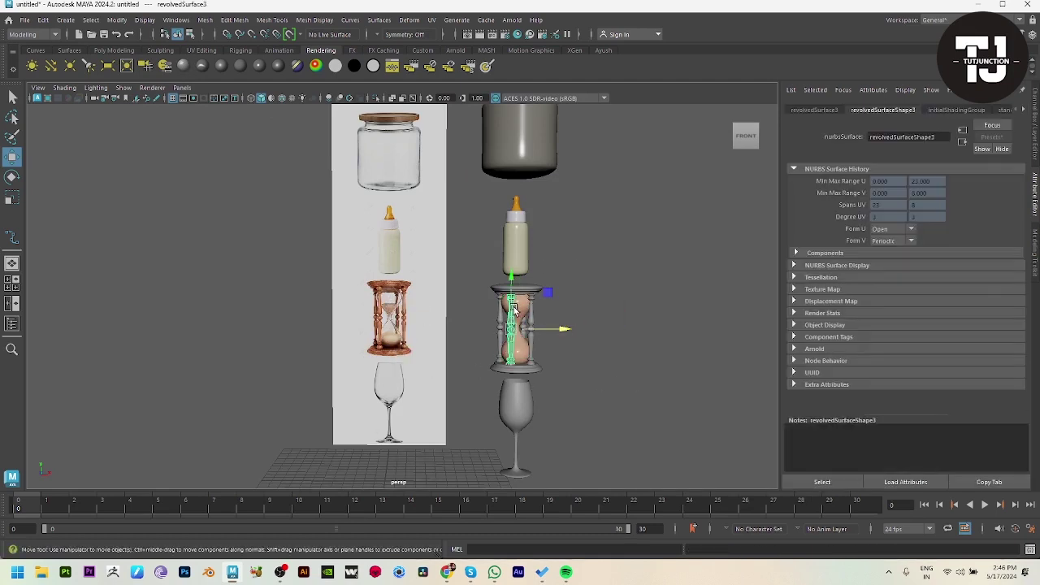
click(498, 313)
shift+drag(532, 322, 531, 333)
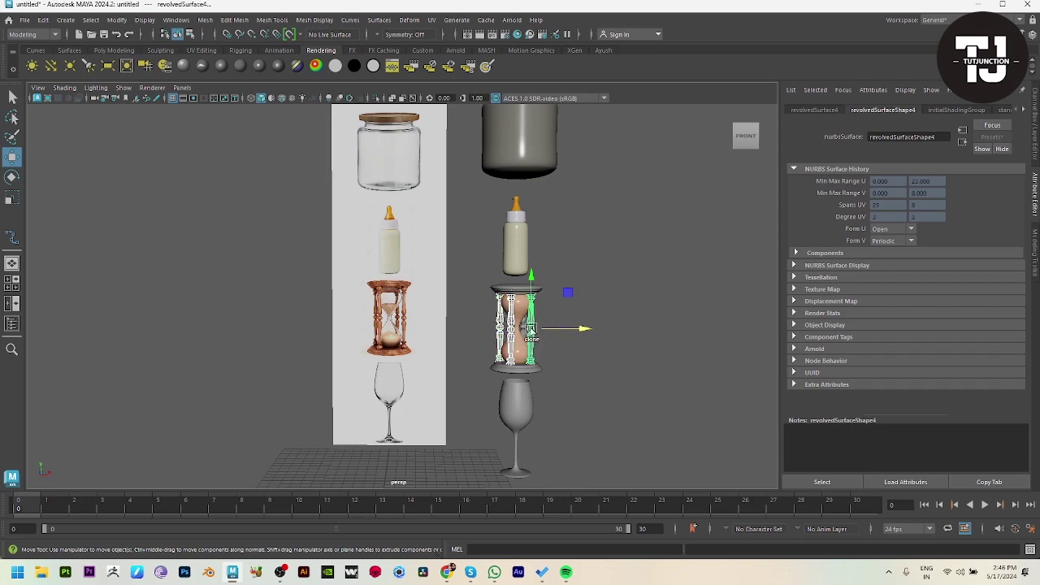
scroll(737, 475, up, 5)
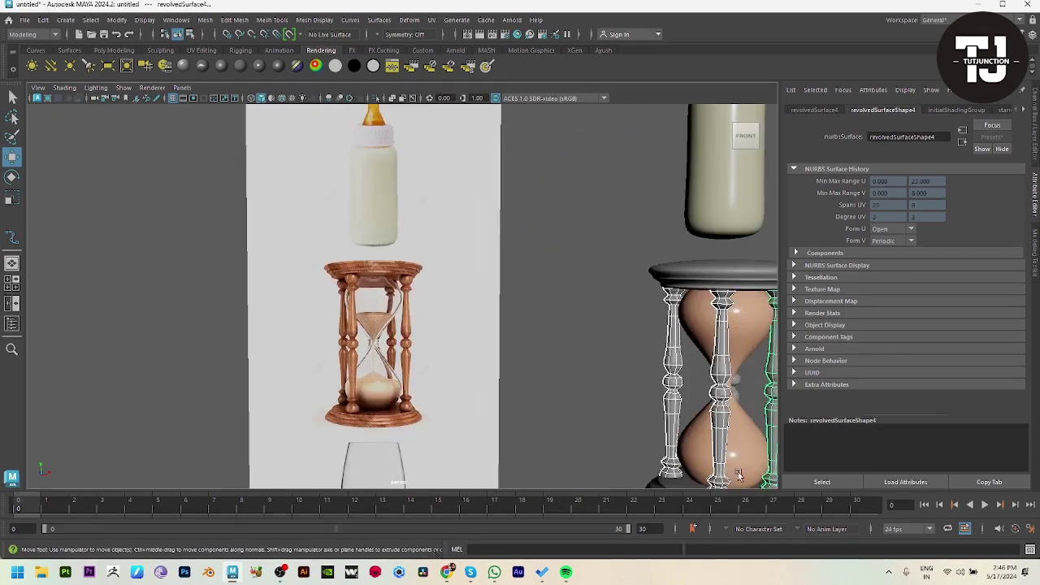
scroll(753, 401, down, 5)
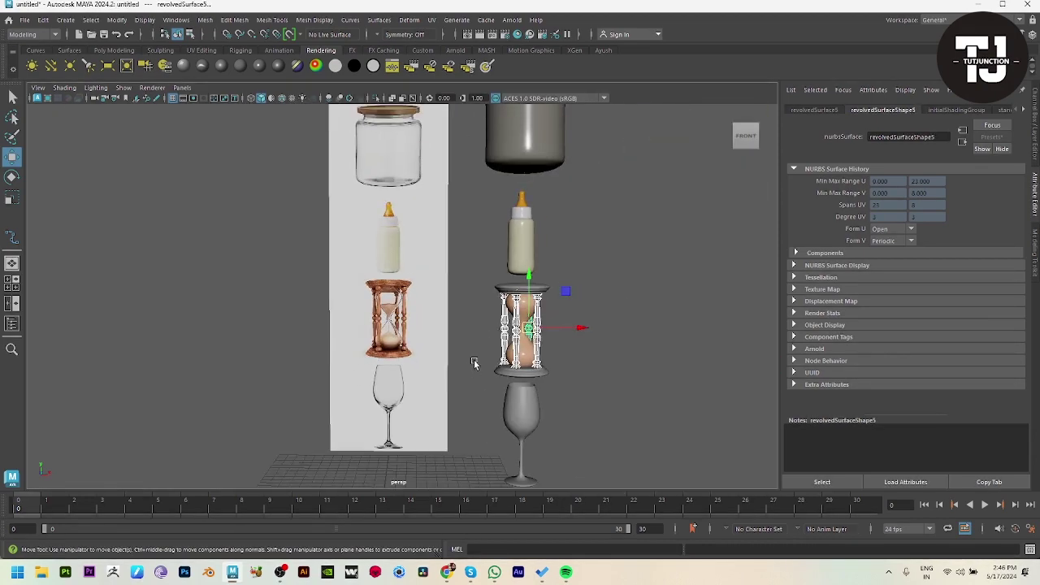
click(182, 65)
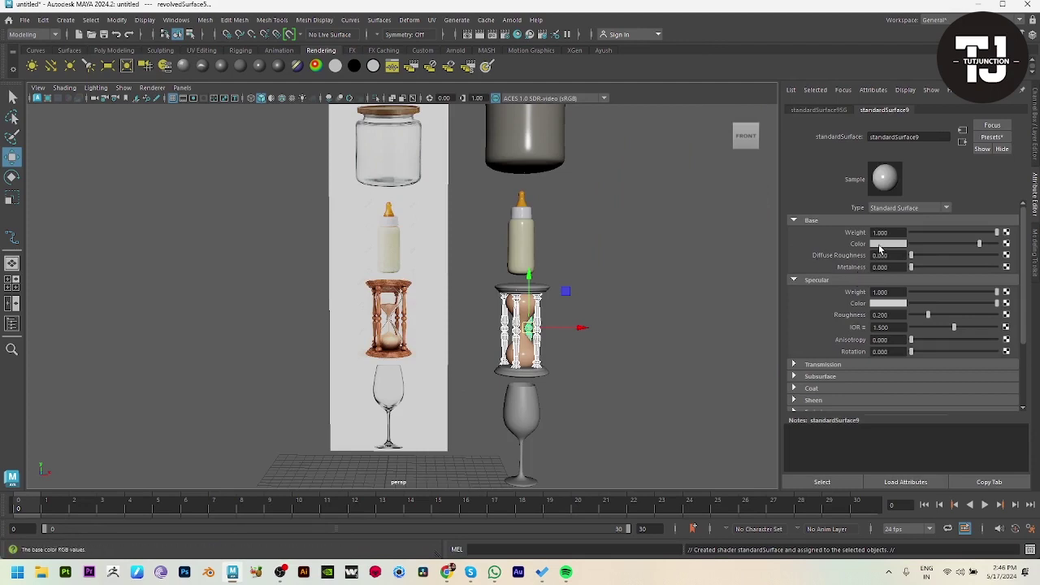
click(880, 243)
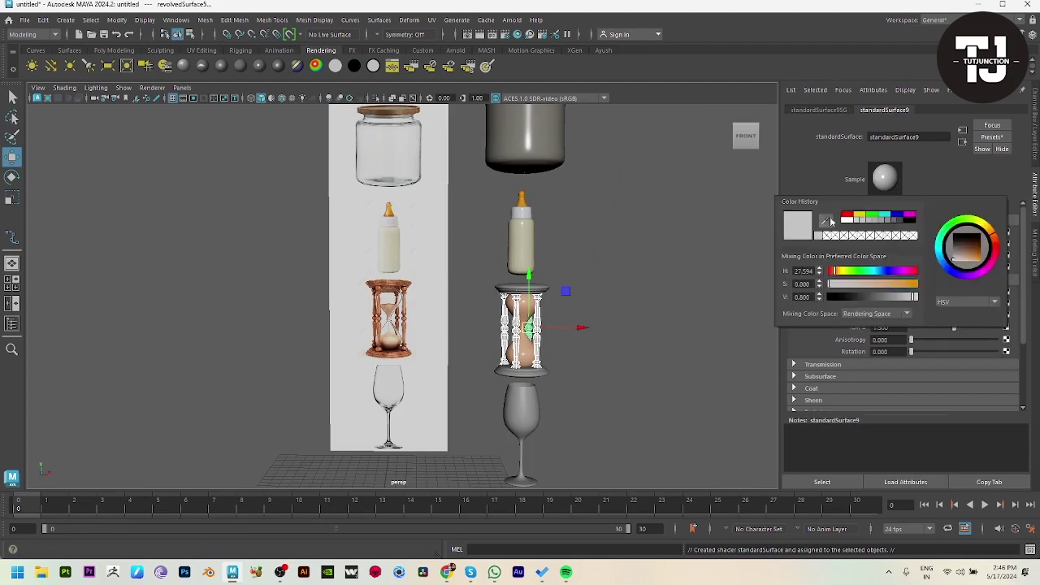
click(826, 221)
click(379, 312)
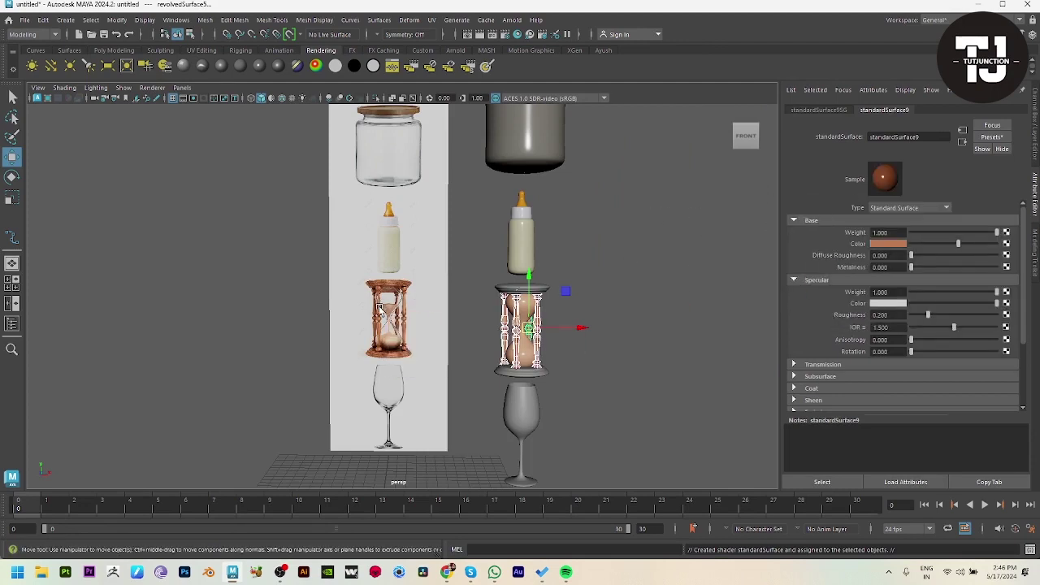
click(615, 394)
Assign a Standard Surface material to the hourglass's top and base plates with the brown wood base color sampled from the reference
click(524, 375)
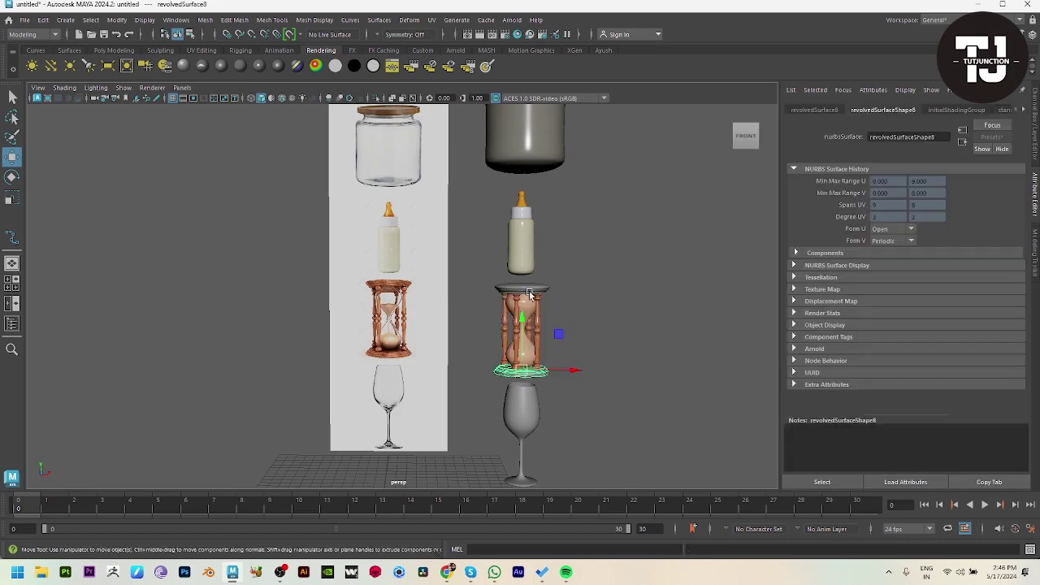
shift+click(520, 288)
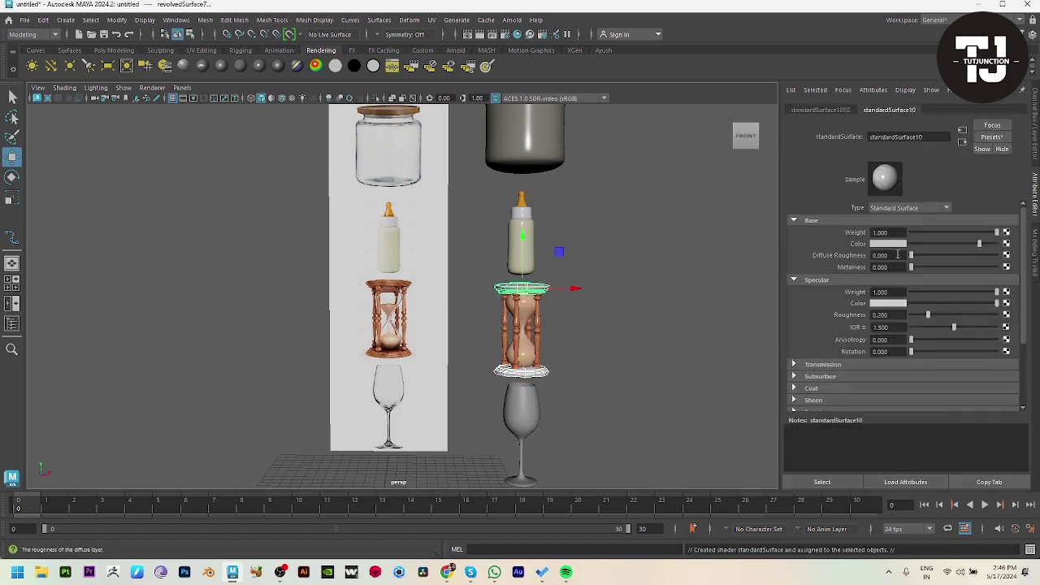
click(892, 246)
middle_drag(888, 244, 400, 284)
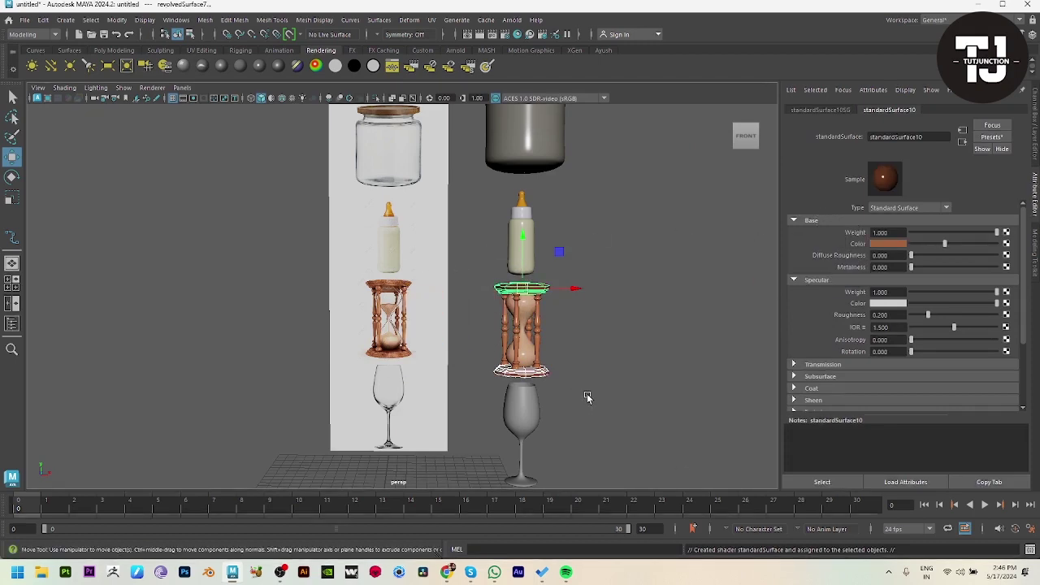
click(624, 417)
alt+middle_drag(767, 351, 772, 248)
scroll(675, 300, down, 1)
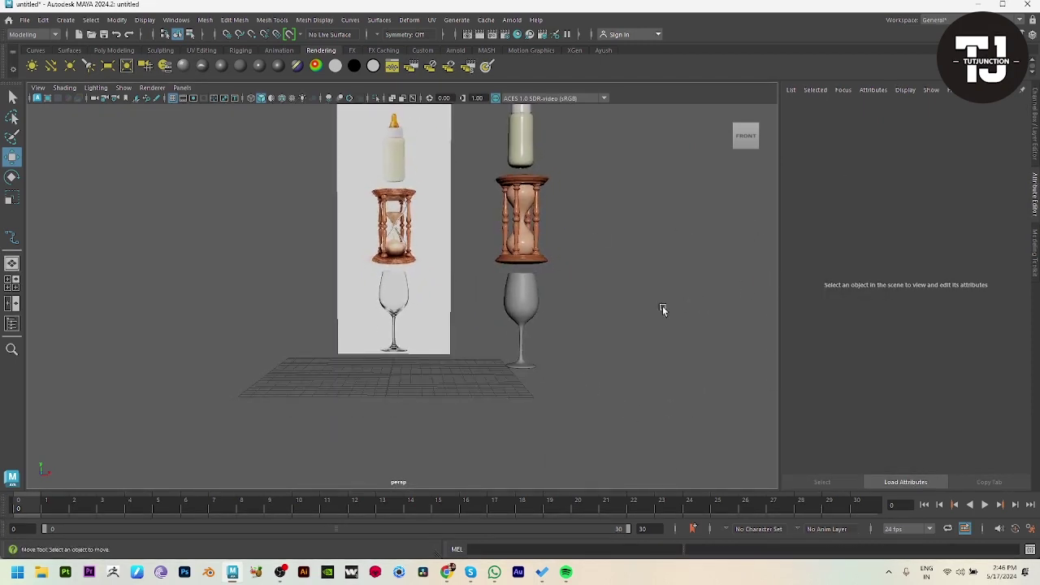
Assign a Standard Surface material to the wine glass and lighten its base color to near-white
click(532, 307)
click(202, 65)
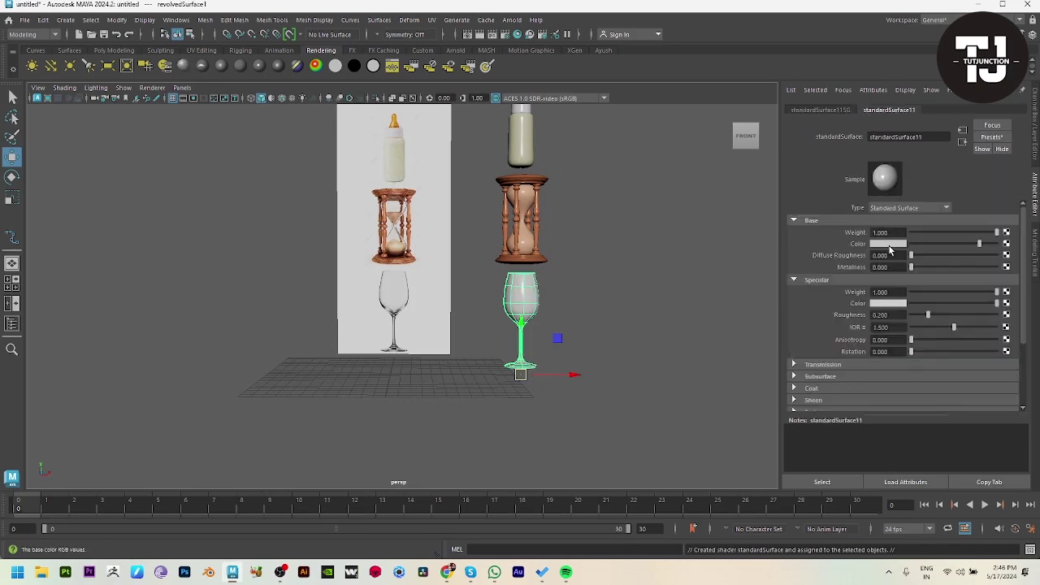
click(888, 244)
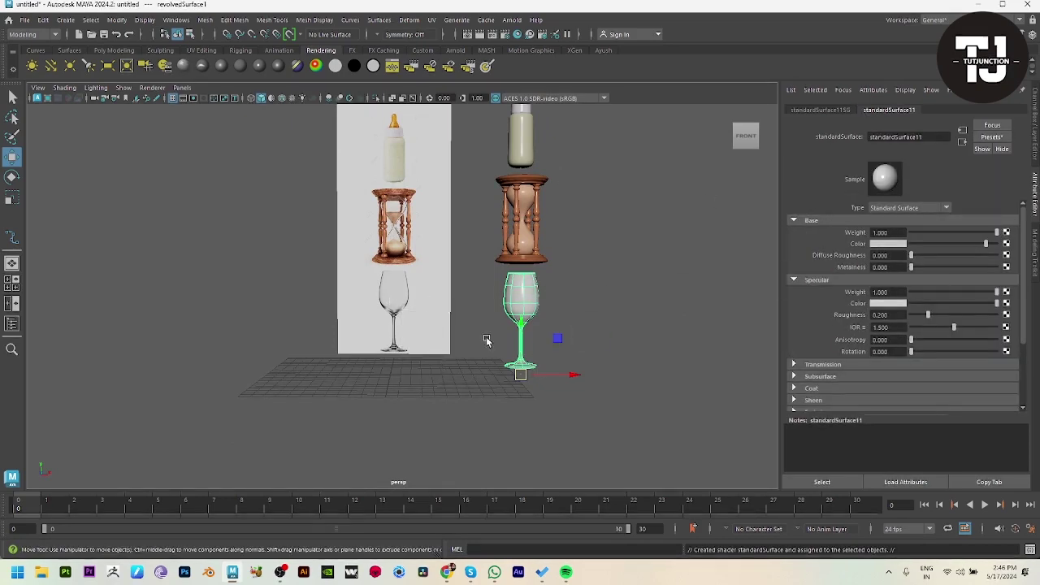
click(655, 365)
Hide the grid and expand the perspective viewport to full screen to review all the colored models beside their references
alt+middle_drag(655, 365, 636, 349)
scroll(604, 452, down, 3)
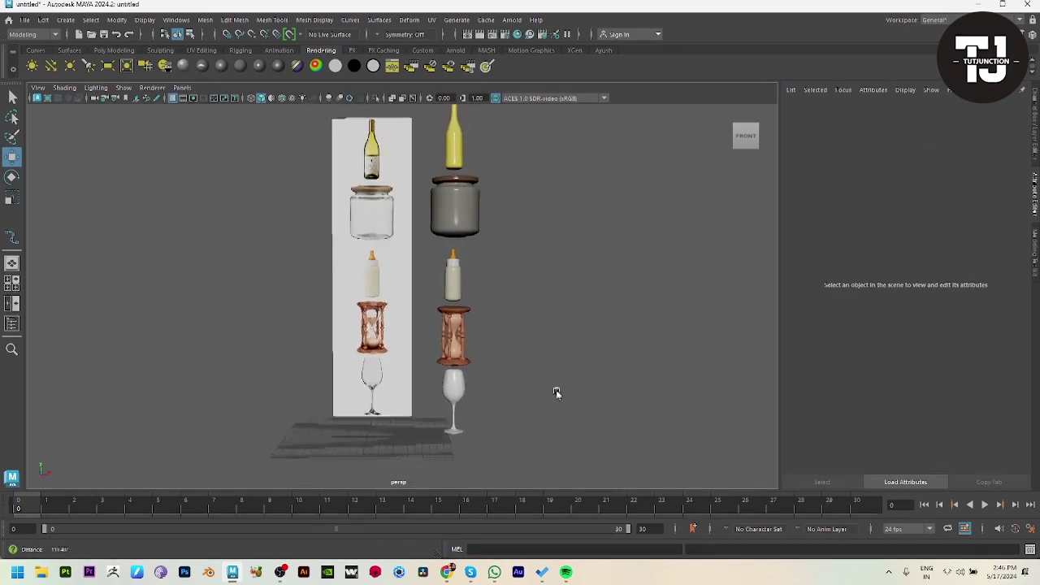
alt+middle_drag(556, 393, 552, 414)
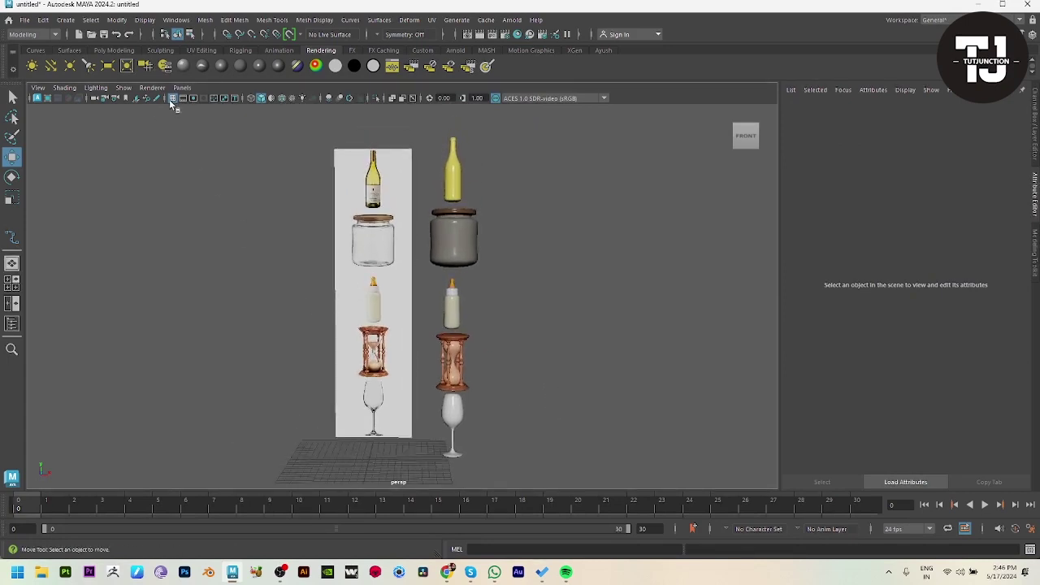
key(ctrl+space)
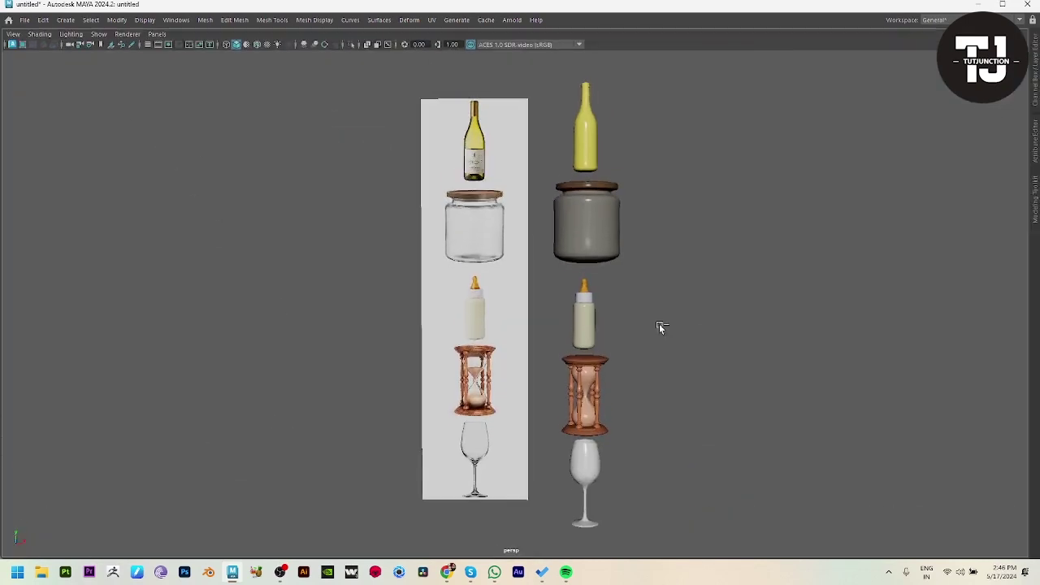
alt+middle_drag(703, 338, 557, 335)
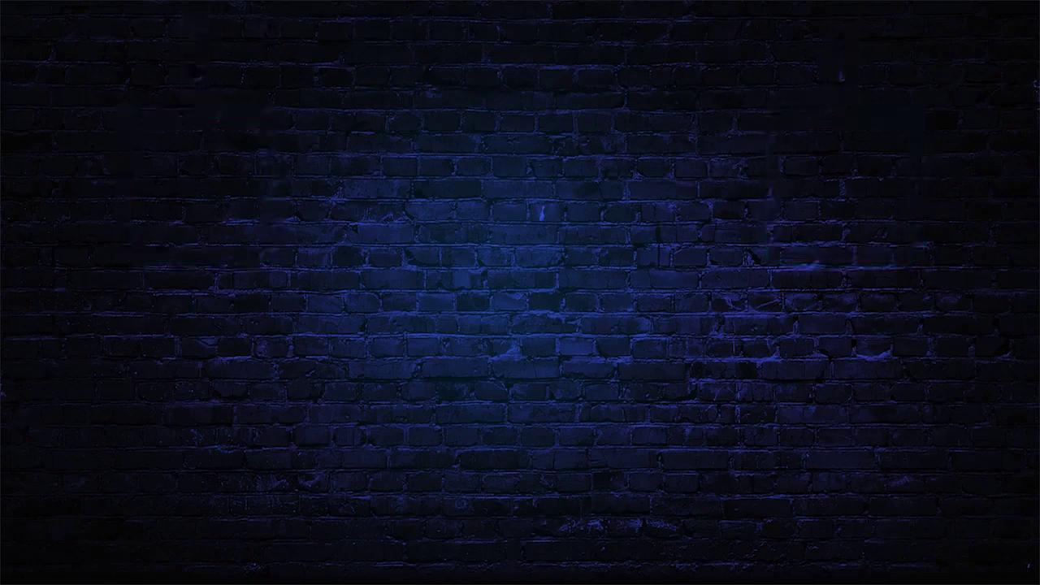